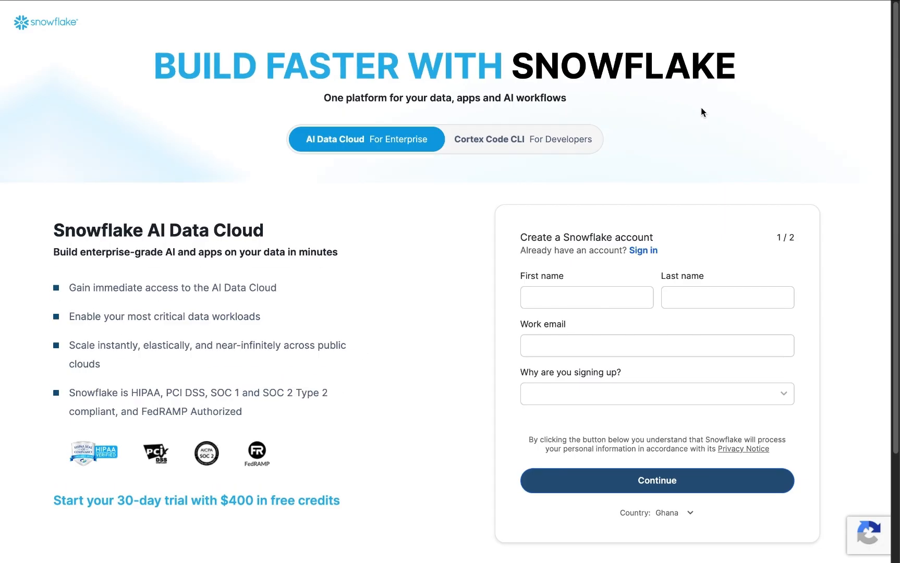
Step: Enter the first and last name and pick 'Personal learning and development' as the signup reason
left_click(564, 301)
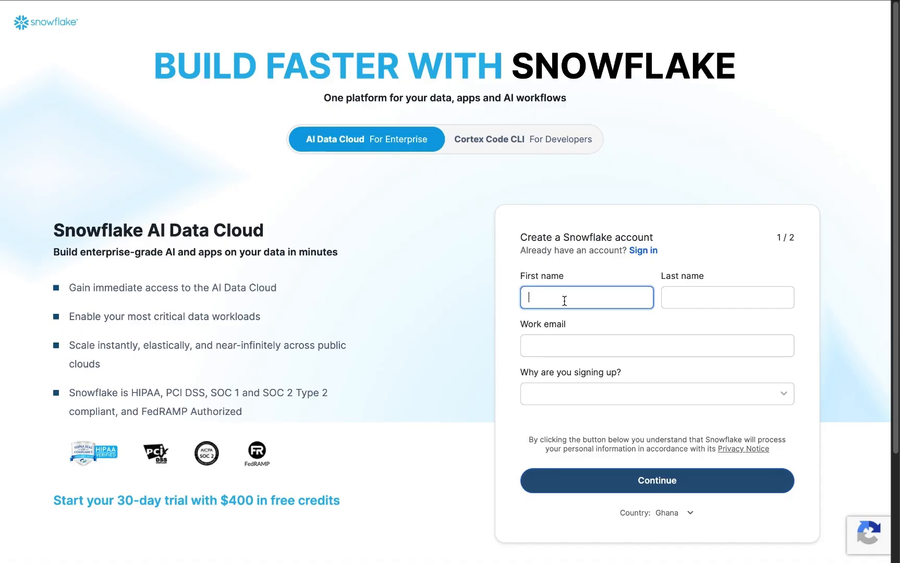
type("Richard")
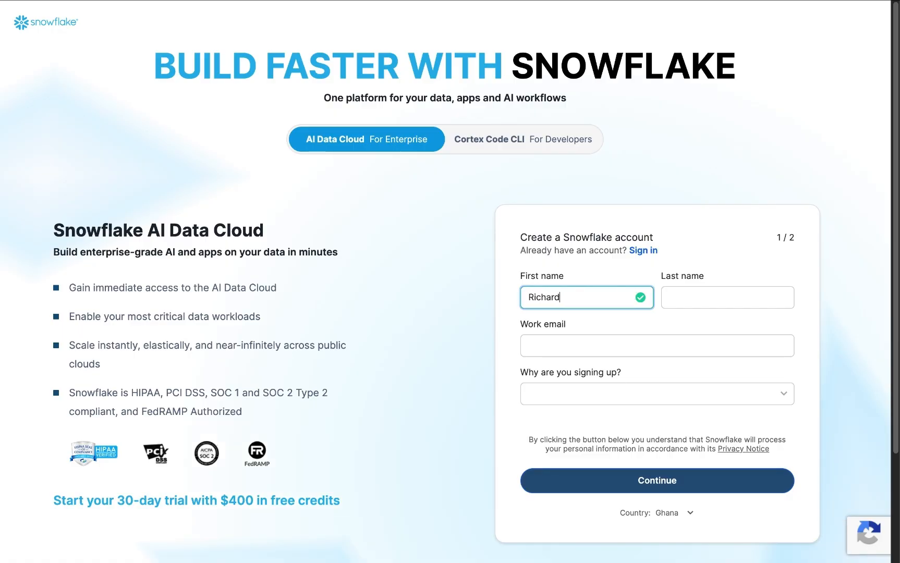
left_click(709, 295)
type("q")
left_click(616, 338)
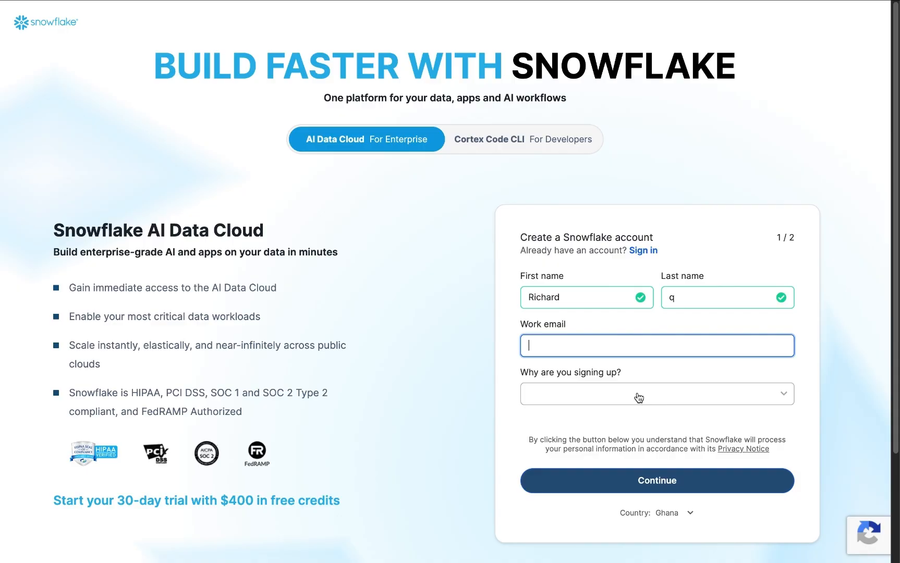
left_click(781, 396)
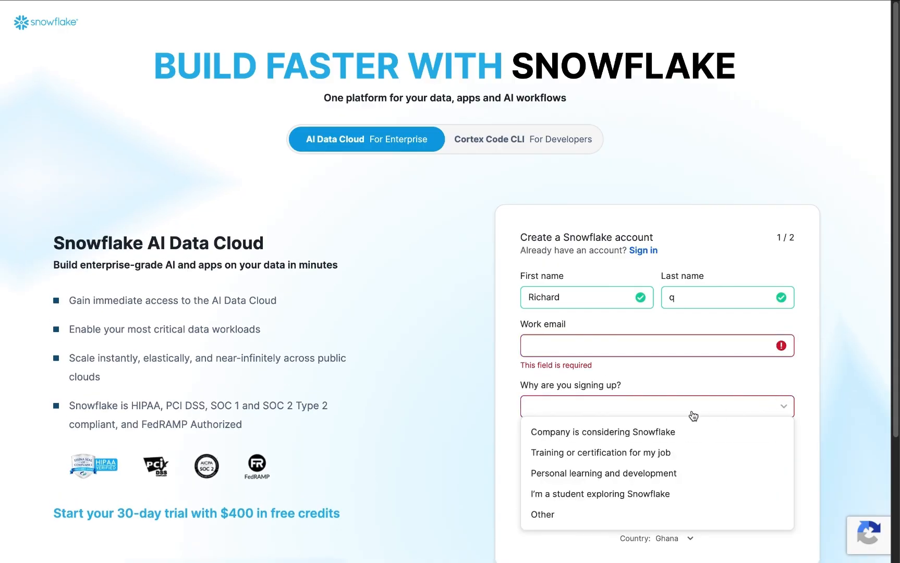
left_click(583, 473)
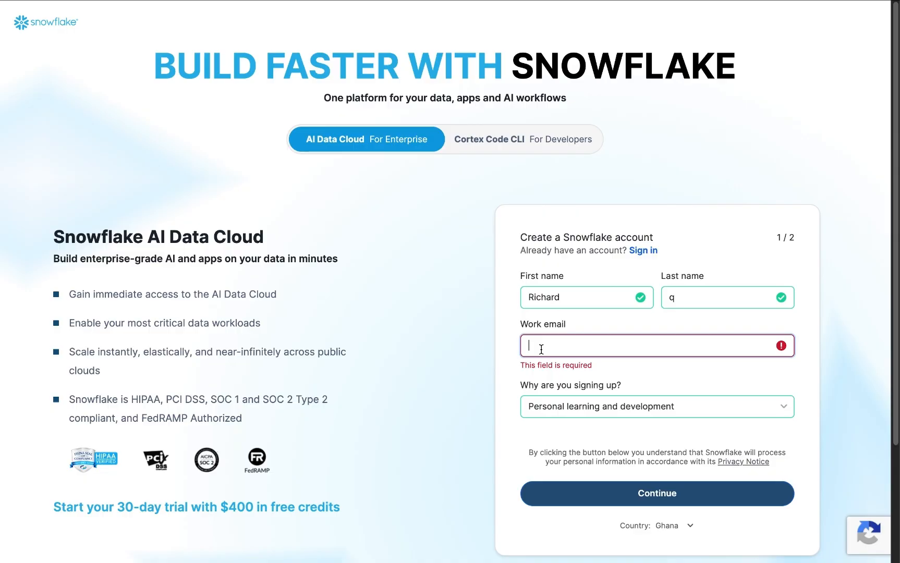
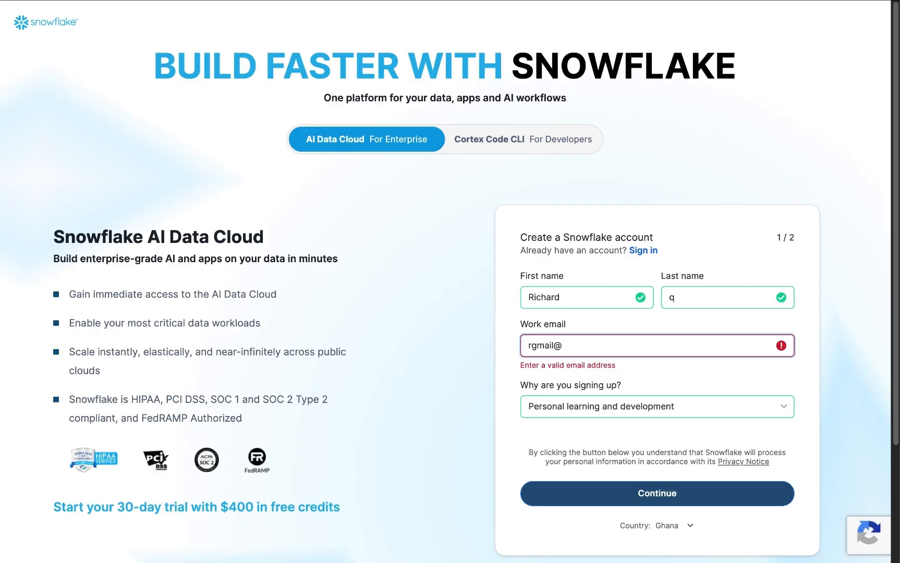
Step: Fill in and correct the work email address, then submit the first signup step
left_click(537, 345)
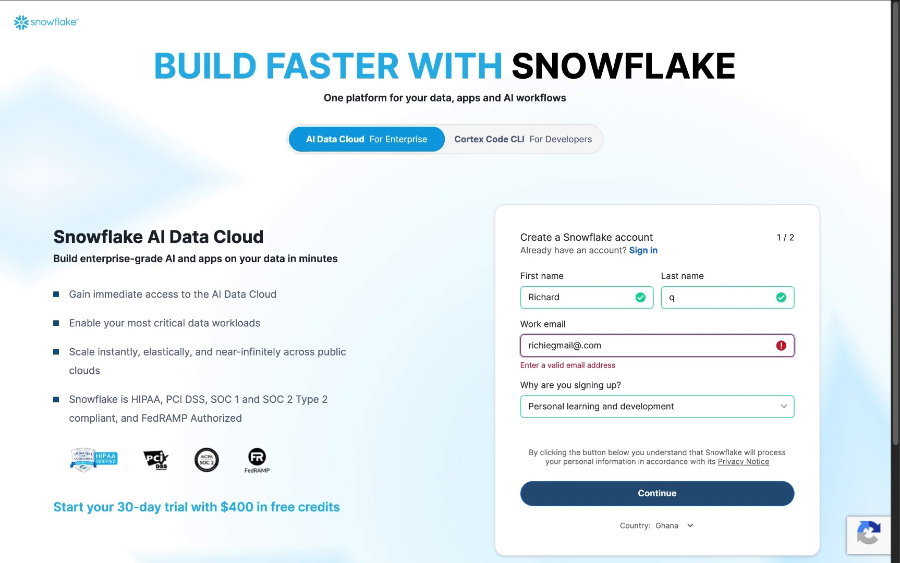
double_click(564, 345)
key("BackSpace")
key("Right")
left_click(593, 479)
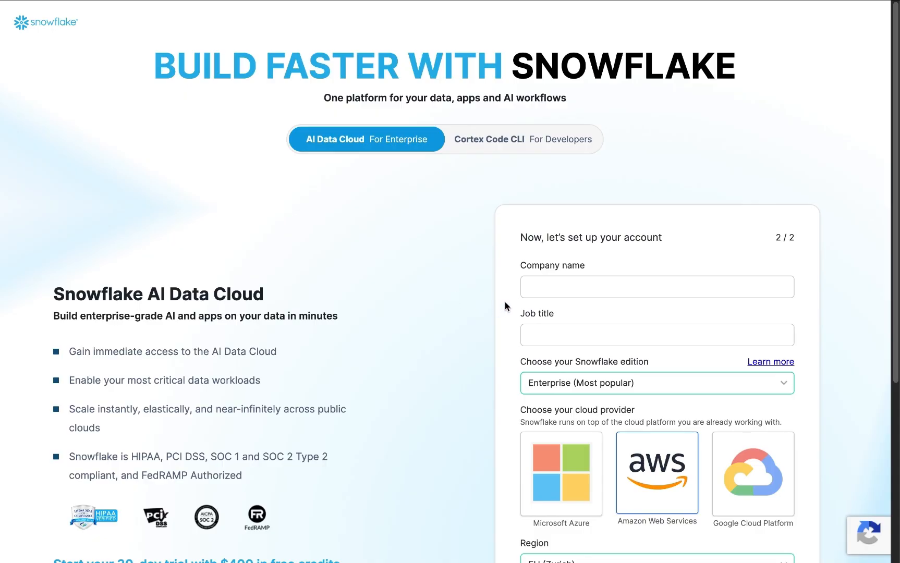
Step: Enter company name 'richco' and job title 'AI & Data consultant'
left_click(572, 285)
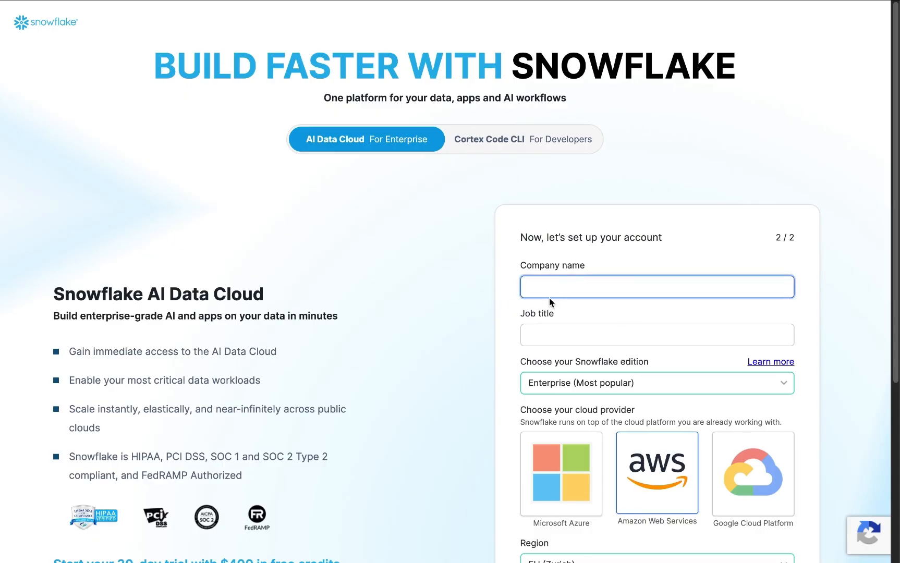
scroll(550, 302, "down", 1)
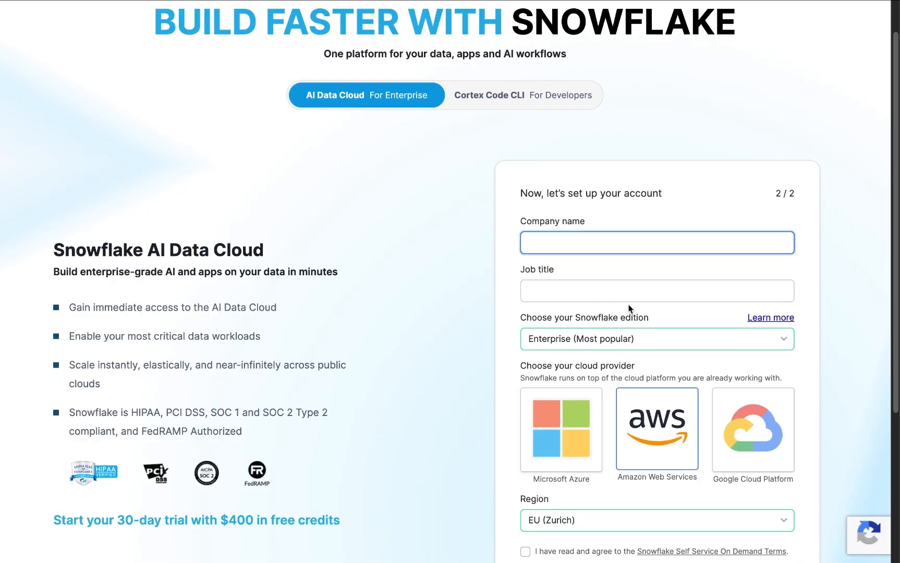
left_click(730, 340)
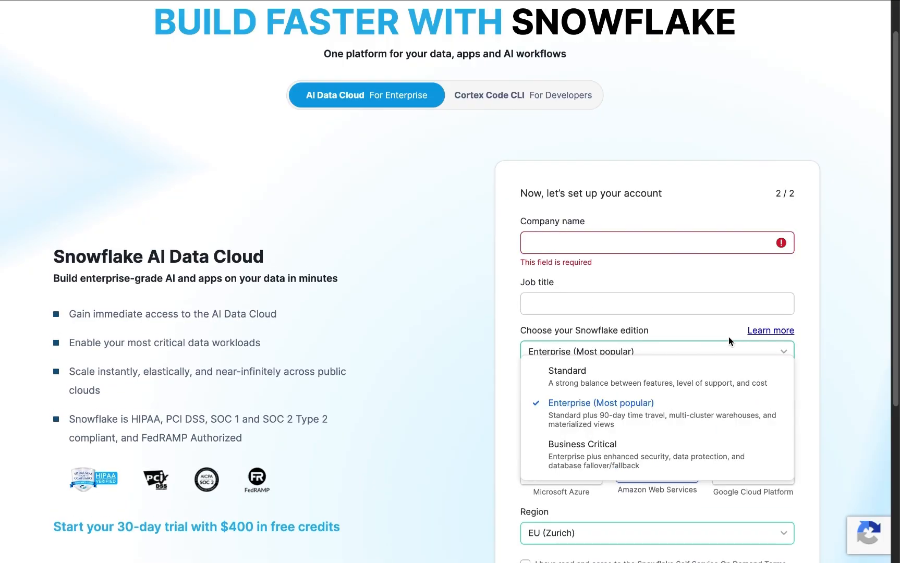
left_click(654, 249)
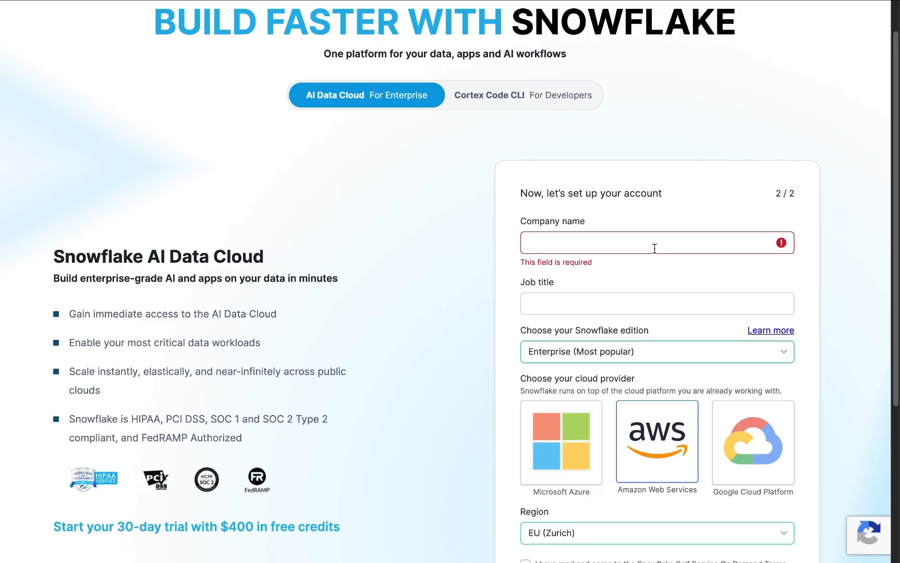
left_click(654, 249)
type("richco")
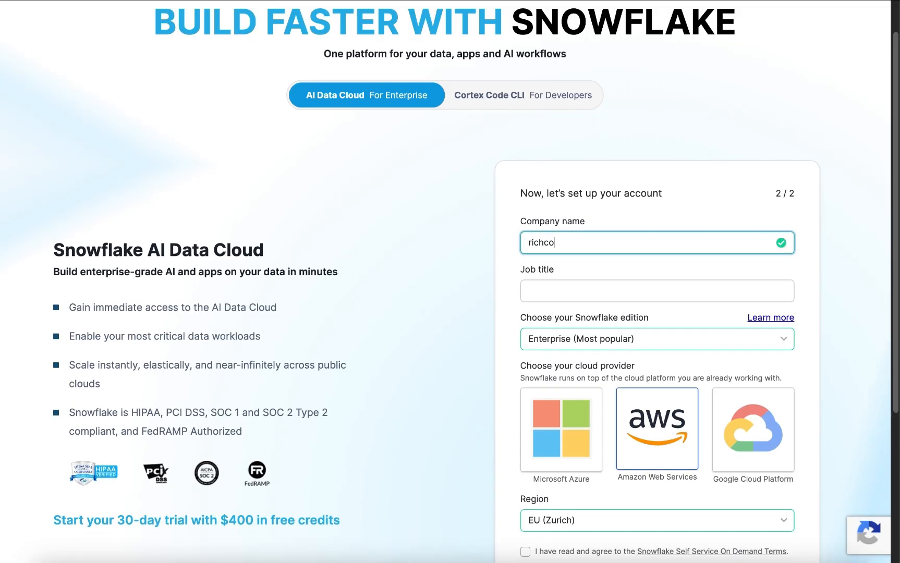
left_click(634, 288)
type("AI & D")
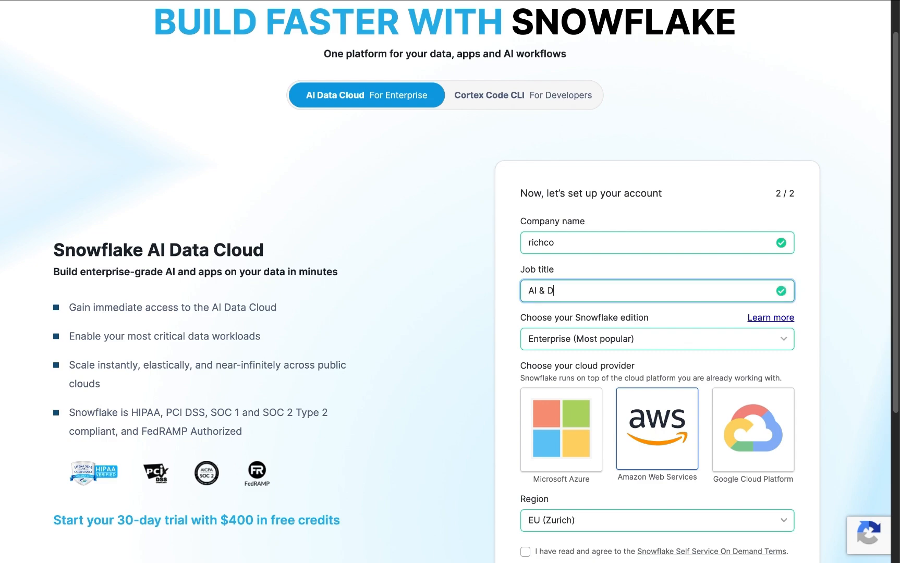
type("ata consultant")
Step: Keep the Enterprise edition and choose Africa (Cape Town) as the region
left_click(782, 348)
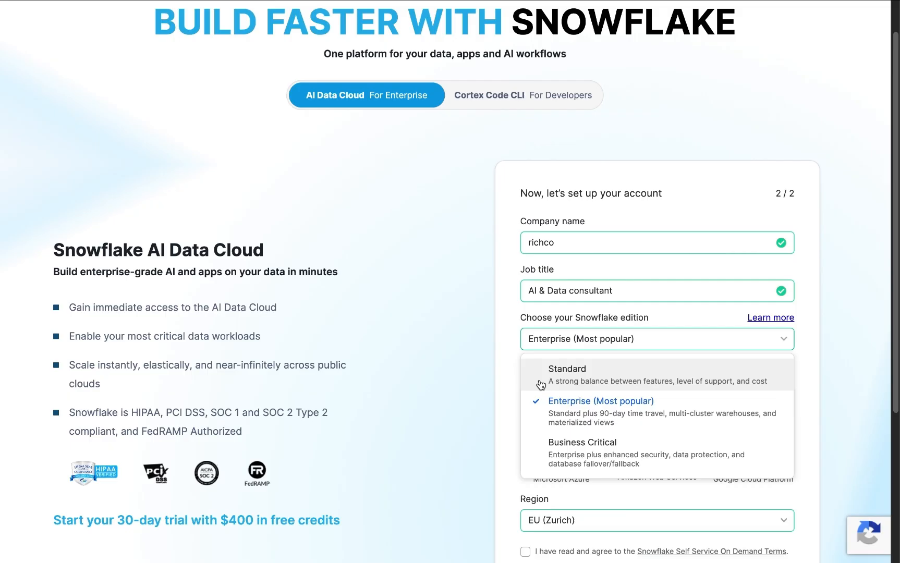
left_click(500, 376)
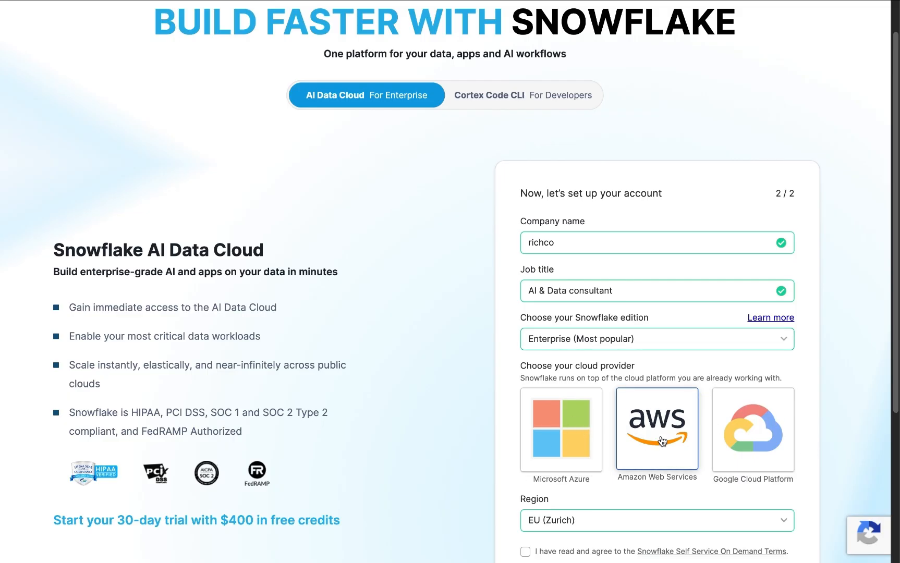
scroll(661, 441, "up", 1)
scroll(656, 428, "down", 5)
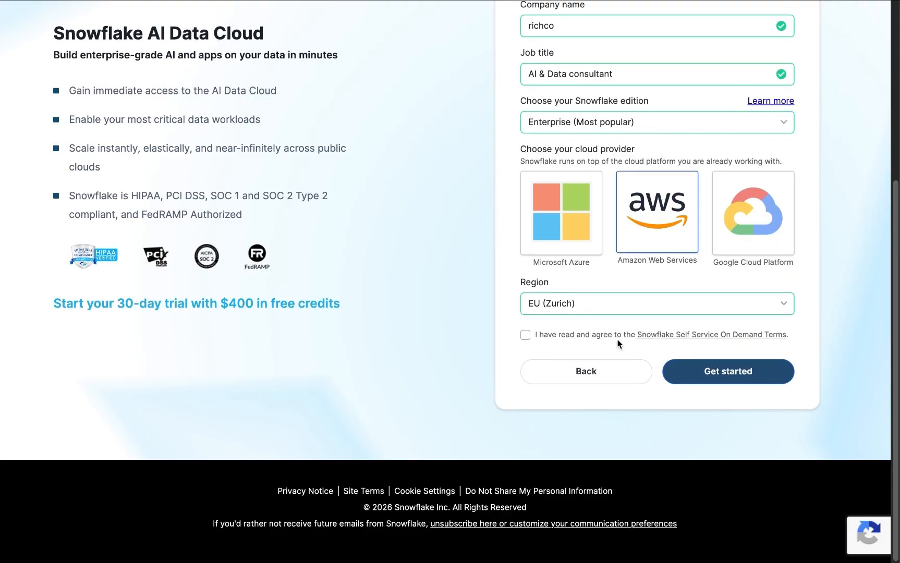
left_click(788, 311)
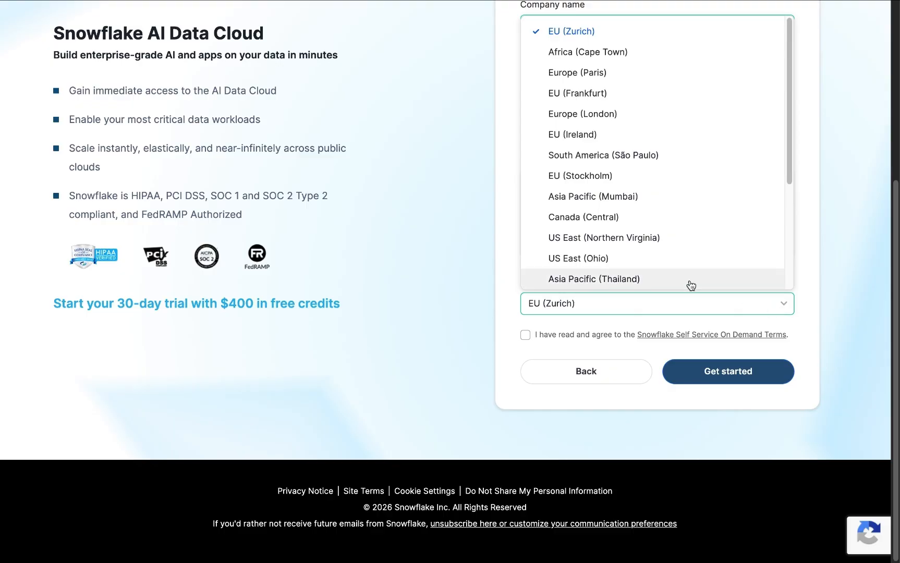
left_click(573, 59)
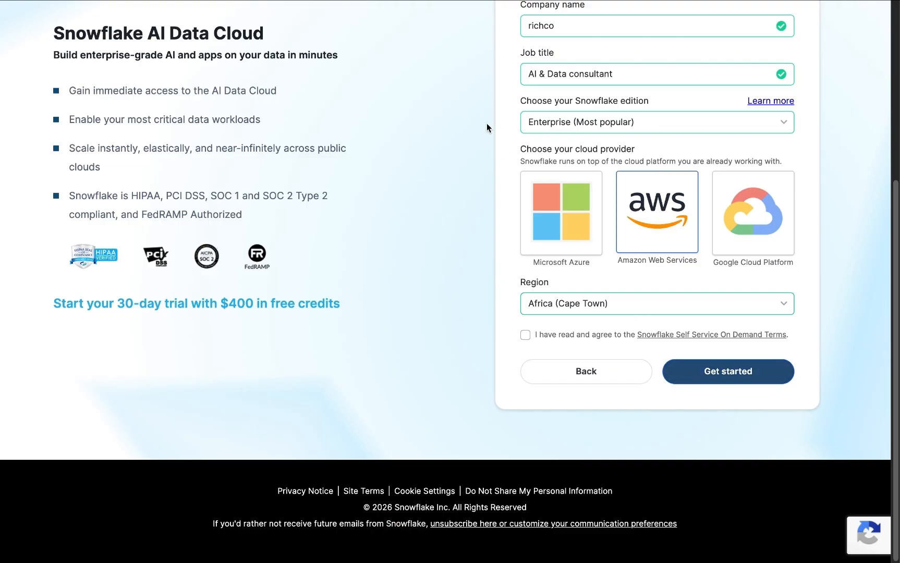
Step: Switch to the Snowflake worksheet and create a new blank SQL file, Untitled 1.sql
mouse_move(453, 3)
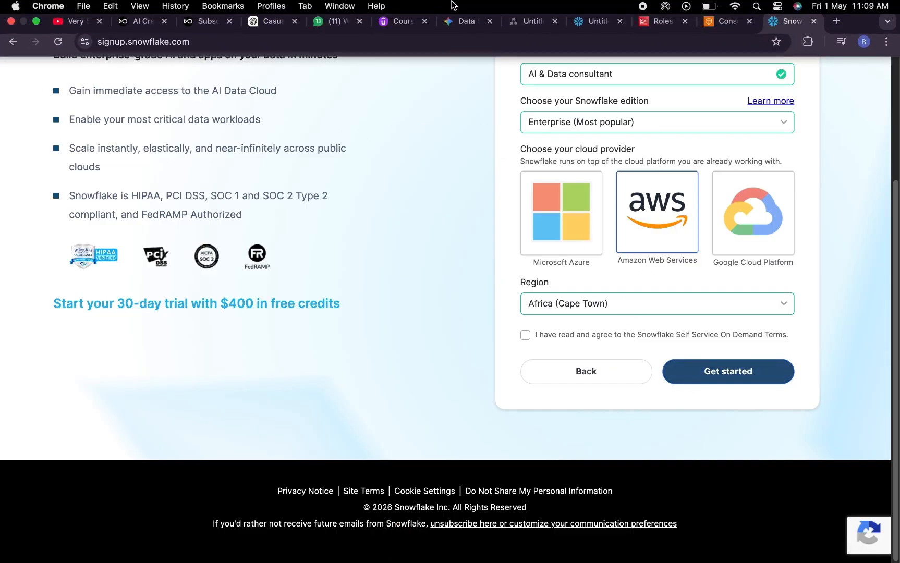
left_click(586, 32)
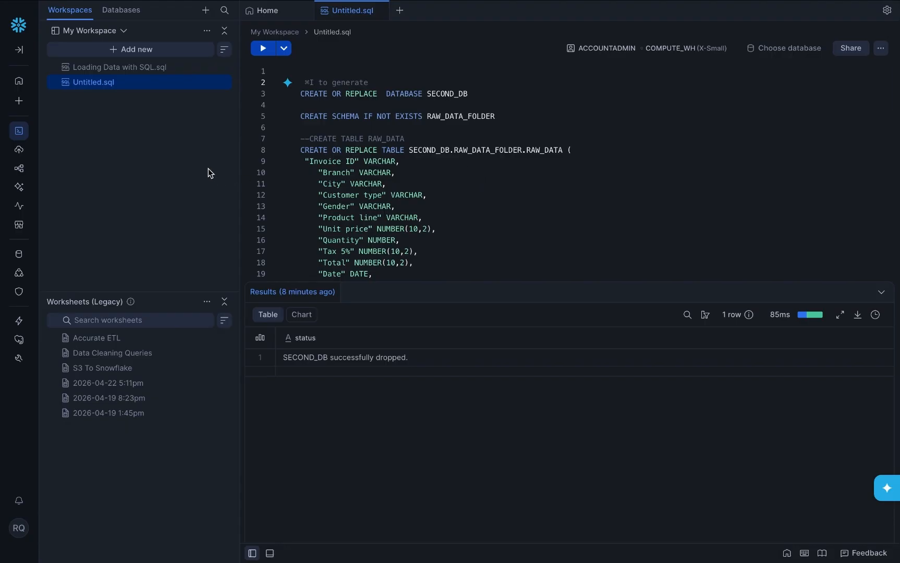
left_click(19, 108)
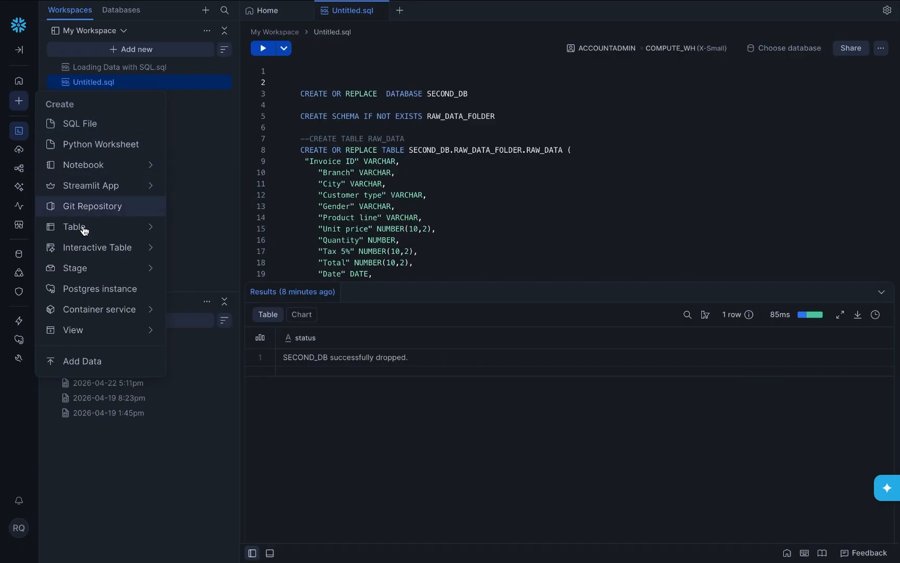
mouse_move(82, 226)
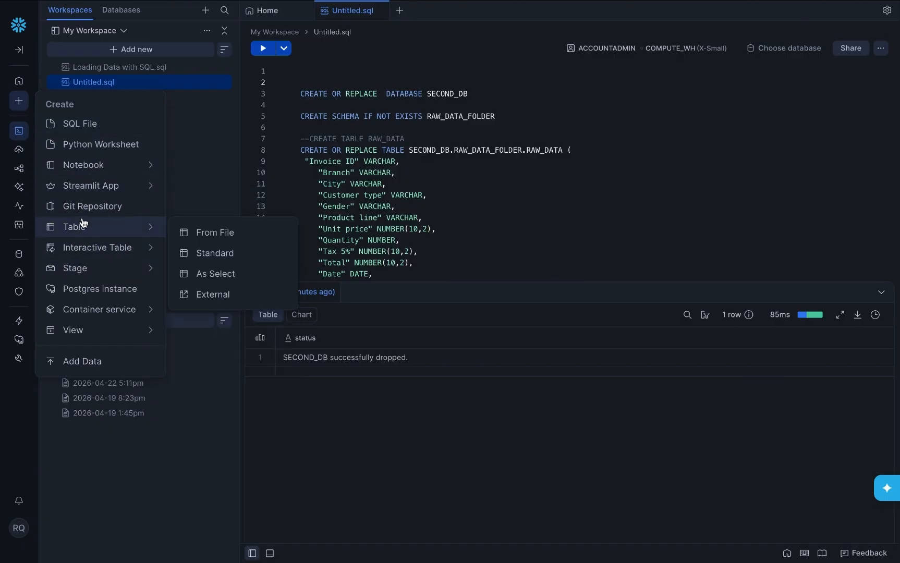
mouse_move(20, 150)
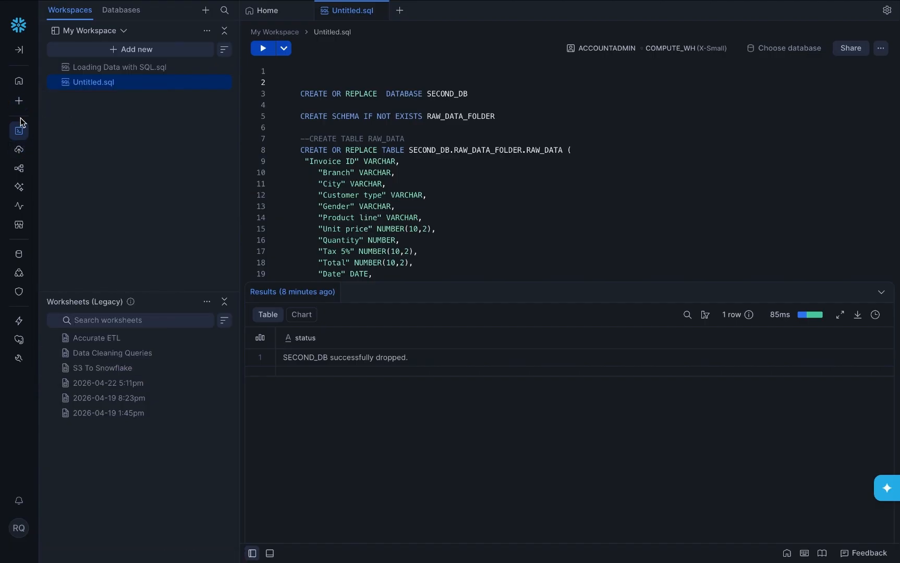
mouse_move(17, 99)
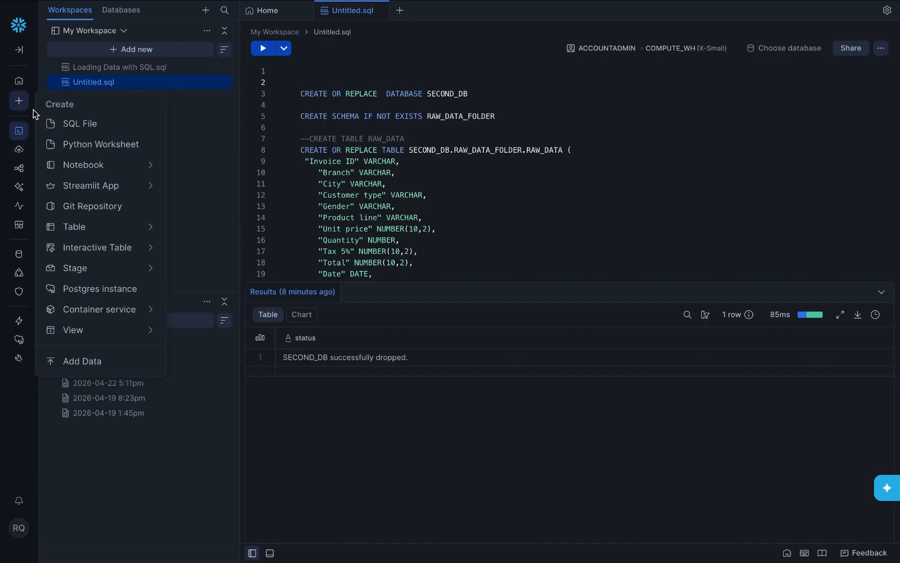
left_click(64, 127)
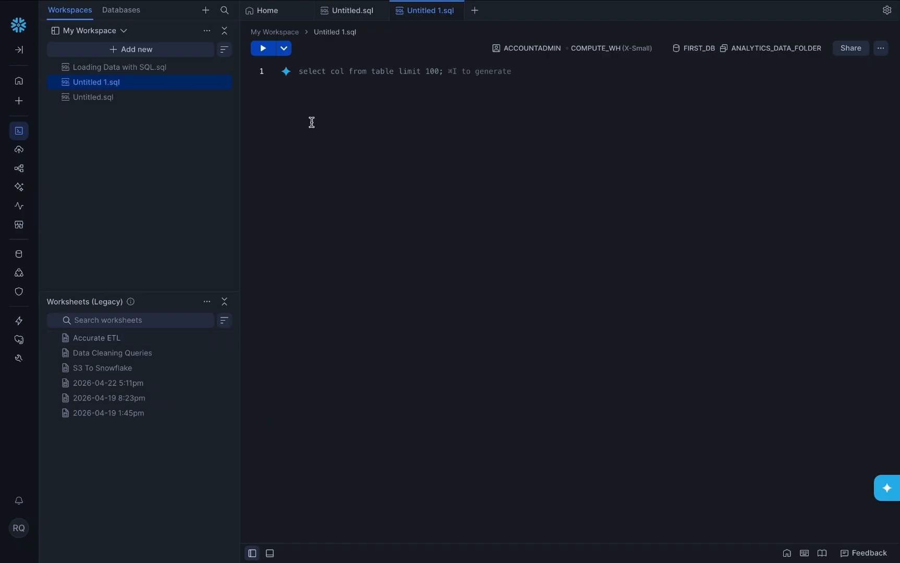
Step: Switch back to the Untitled.sql script that creates SECOND_DB, RAW_DATA_FOLDER and RAW_DATA
left_click(336, 19)
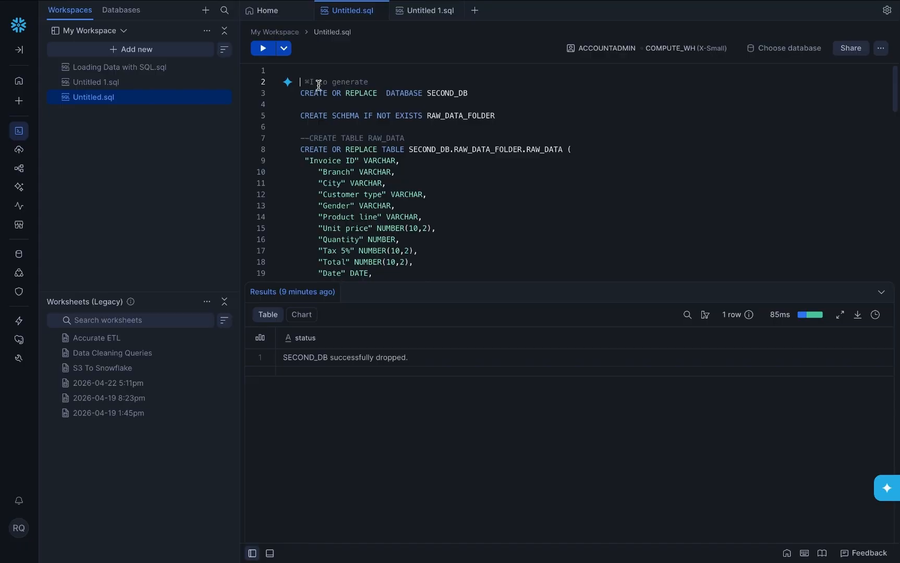
mouse_move(410, 561)
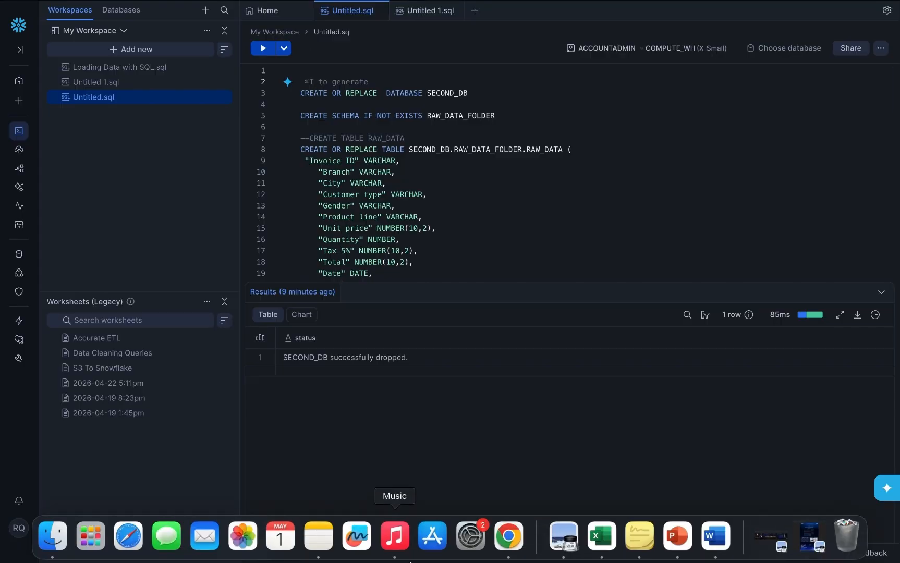
left_click(590, 534)
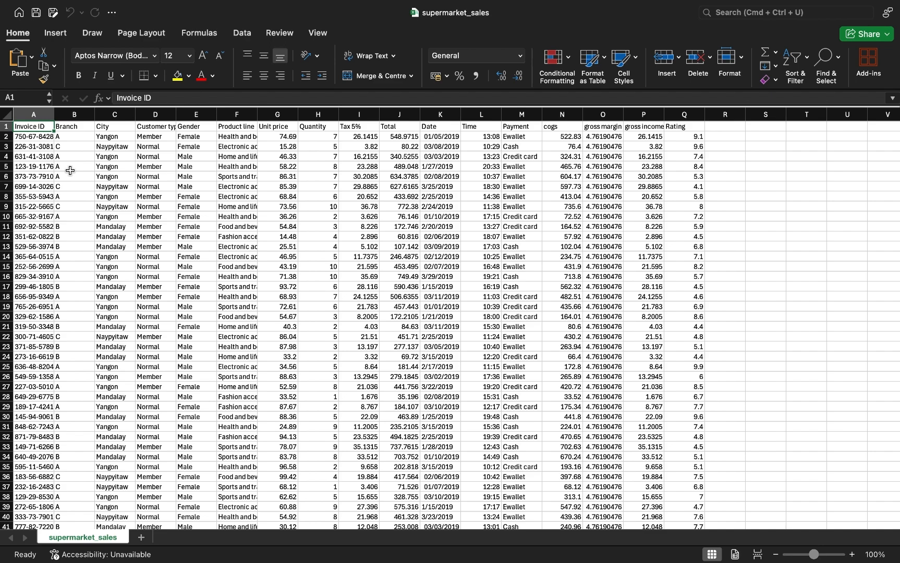
key("super+shift+Right")
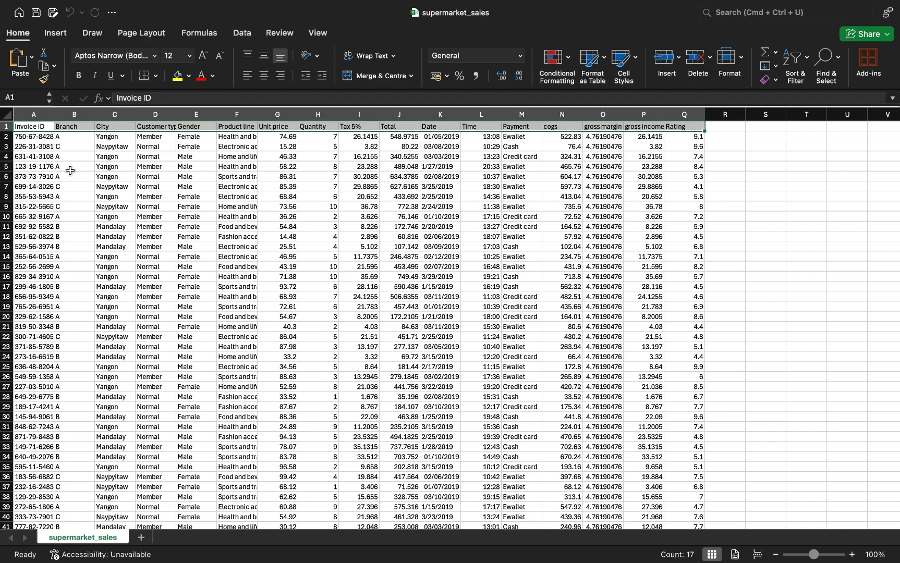
key("super+shift+Left")
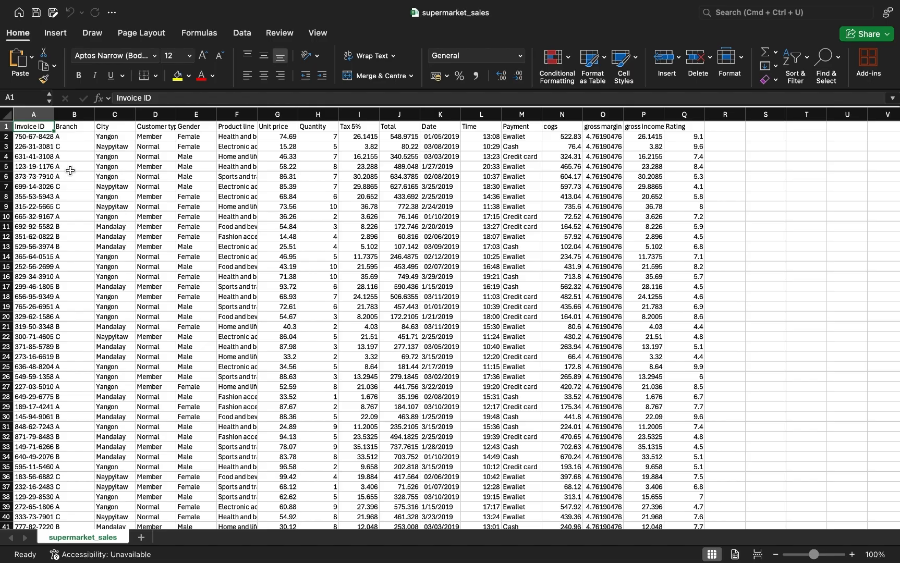
key("super+shift+Down")
key("super+shift+Up")
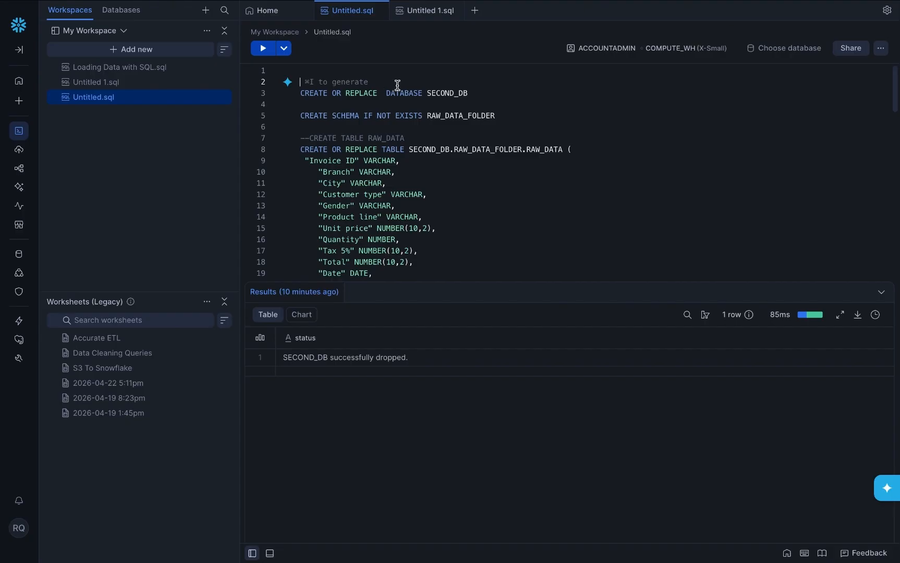
scroll(333, 149, "down", 1)
scroll(333, 149, "down", 4)
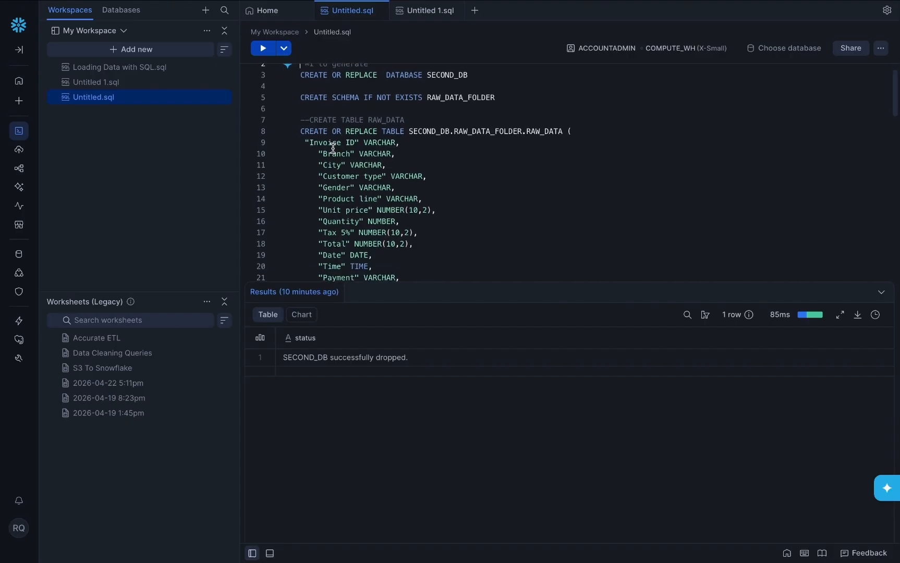
scroll(333, 149, "up", 5)
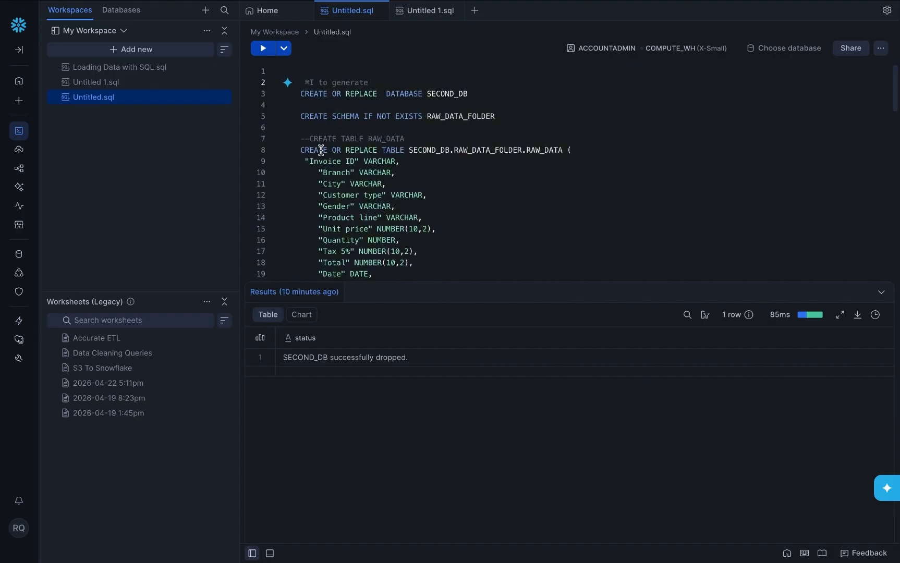
scroll(328, 157, "down", 2)
scroll(327, 168, "down", 2)
scroll(328, 167, "up", 3)
scroll(328, 168, "down", 8)
scroll(331, 152, "up", 1)
scroll(331, 137, "up", 2)
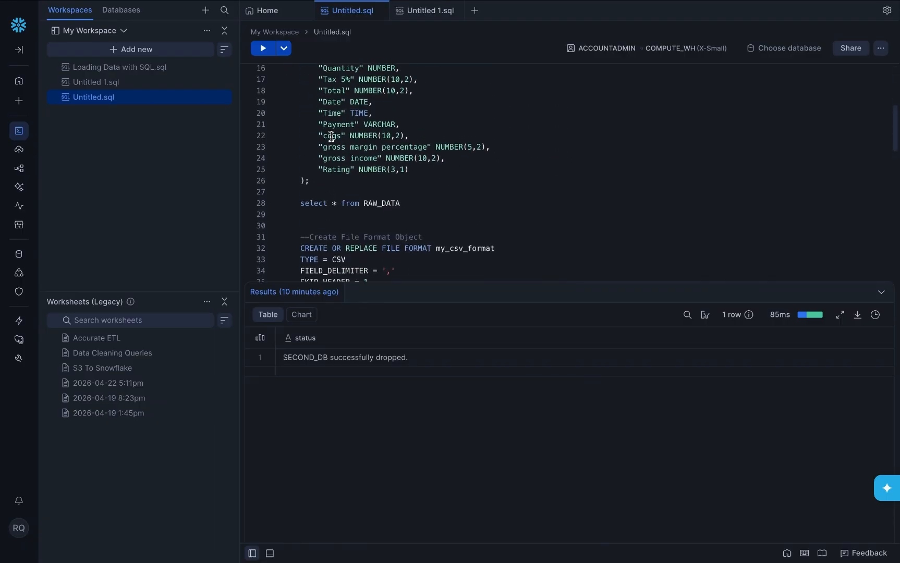
scroll(328, 156, "down", 9)
scroll(331, 162, "up", 5)
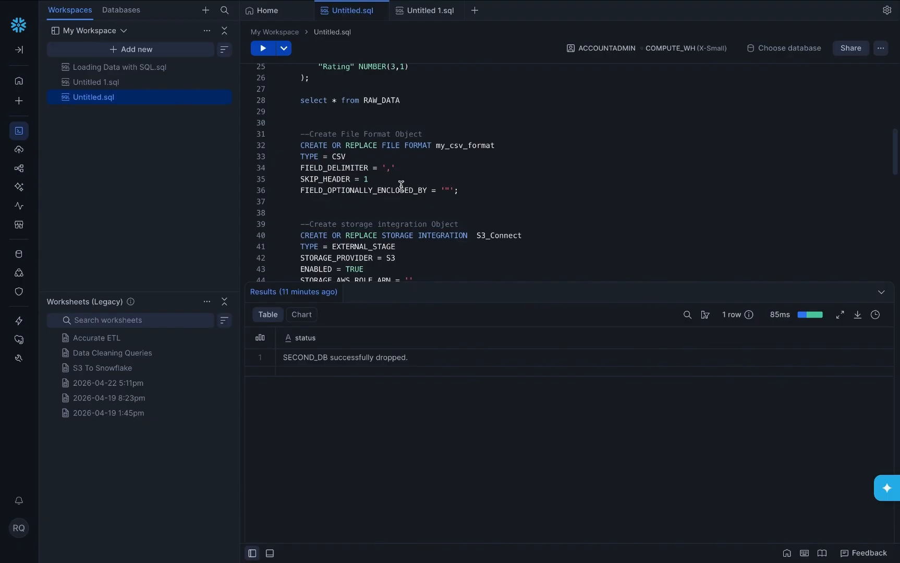
scroll(381, 185, "down", 1)
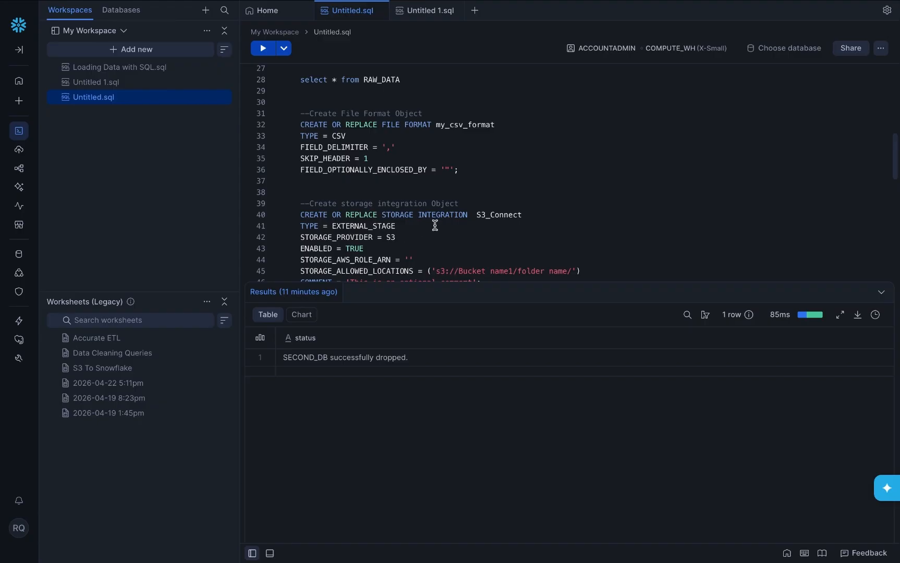
scroll(420, 226, "down", 1)
scroll(414, 225, "down", 5)
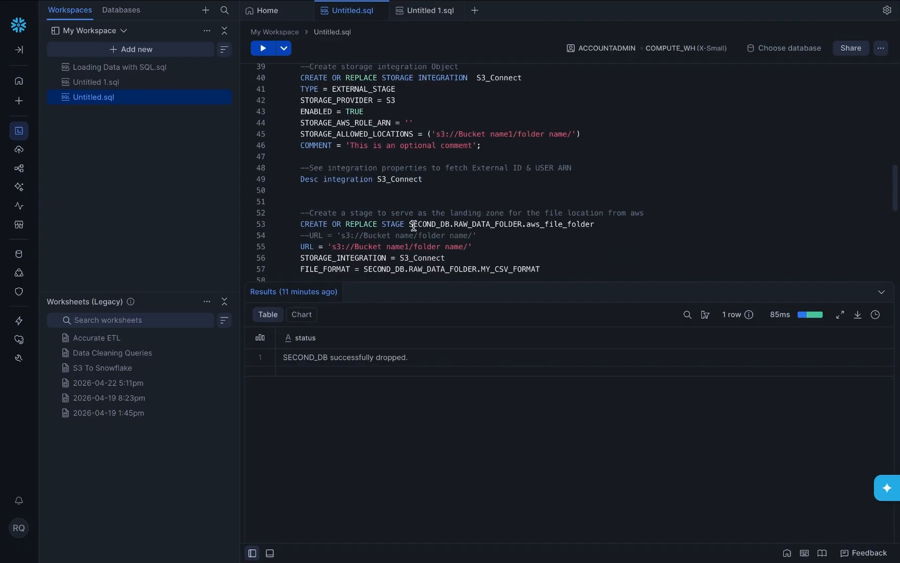
scroll(412, 191, "up", 1)
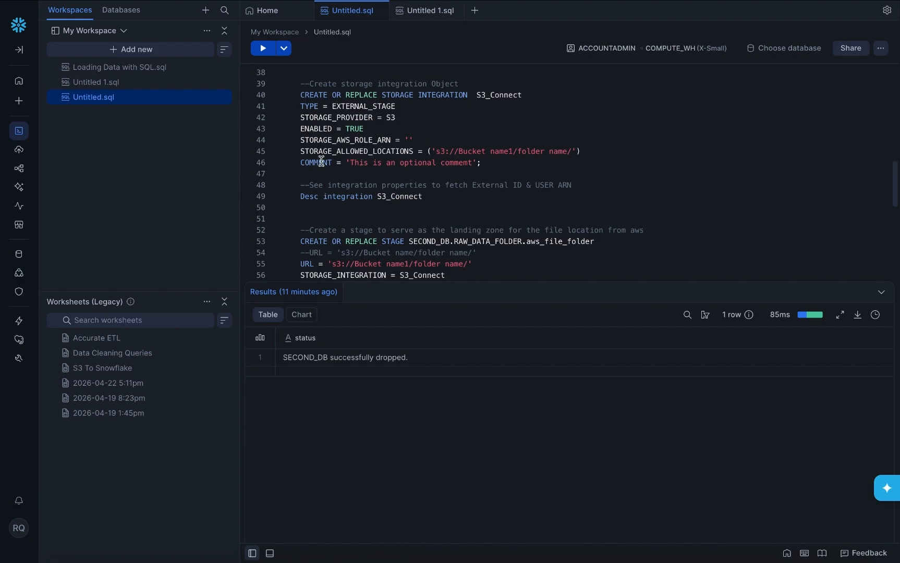
scroll(446, 179, "up", 3)
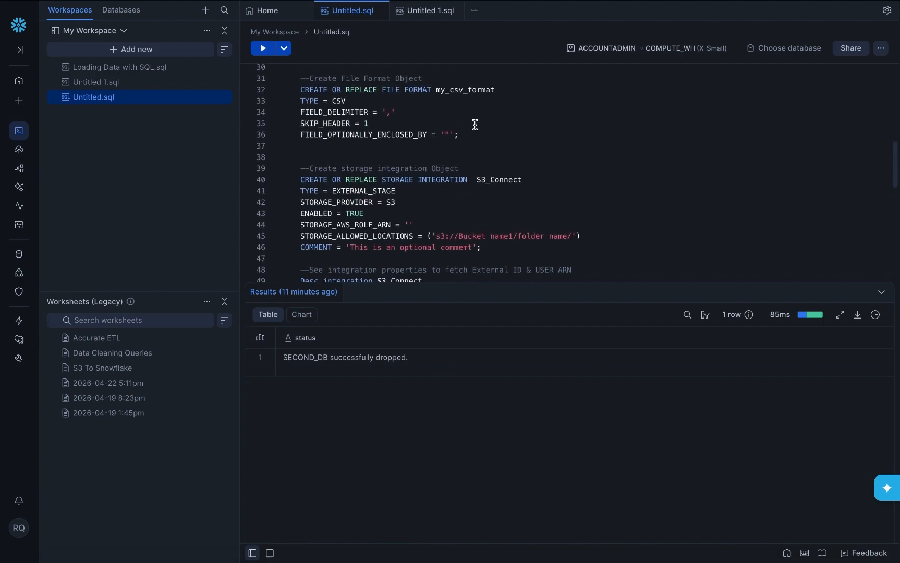
scroll(417, 112, "down", 3)
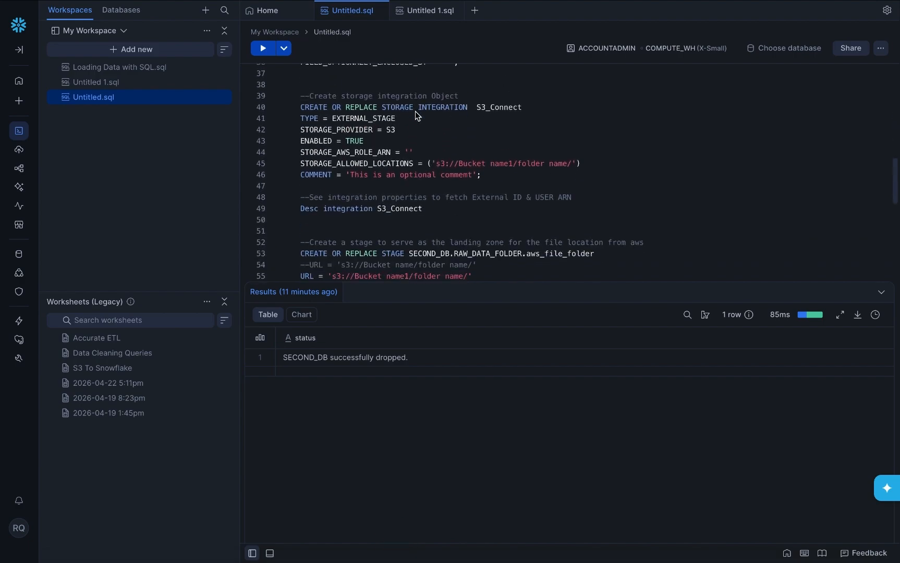
scroll(417, 116, "down", 3)
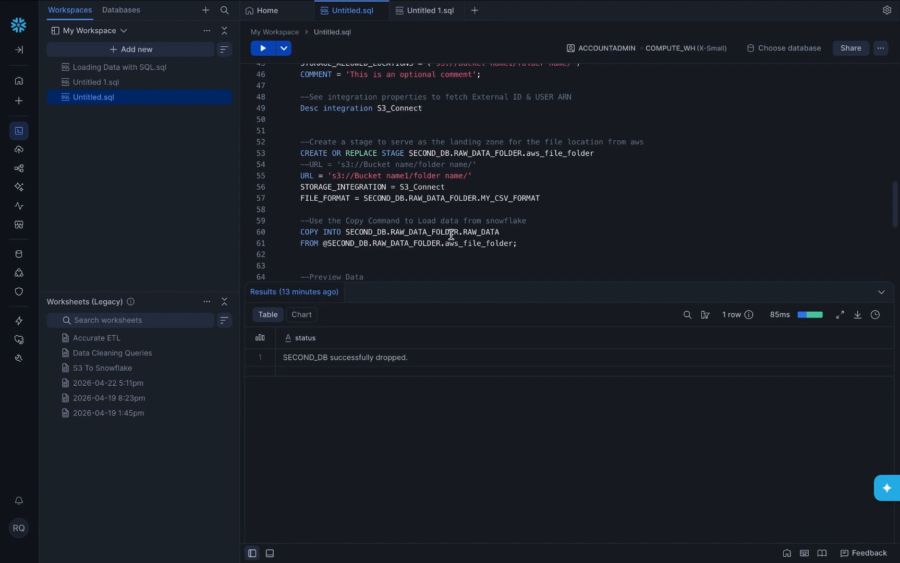
scroll(450, 235, "up", 10)
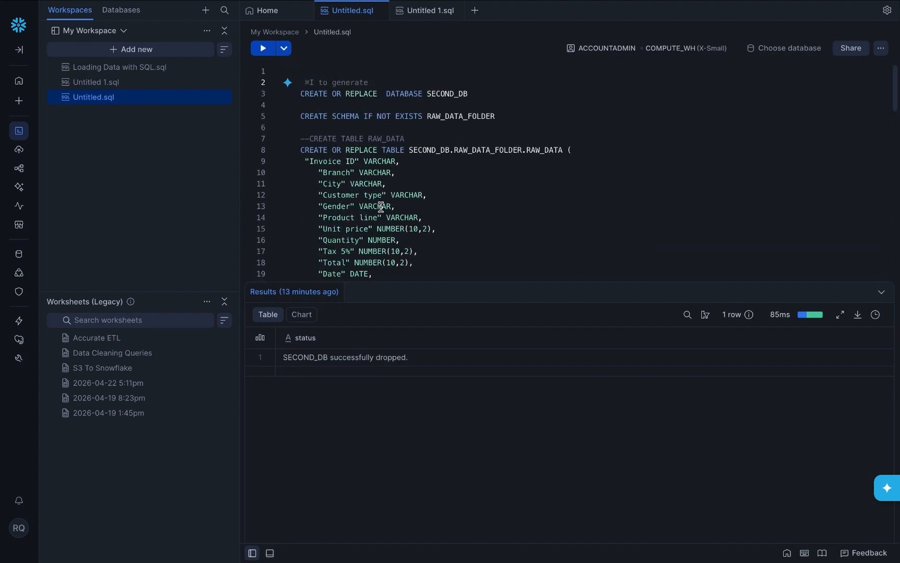
scroll(352, 217, "down", 6)
scroll(351, 217, "down", 6)
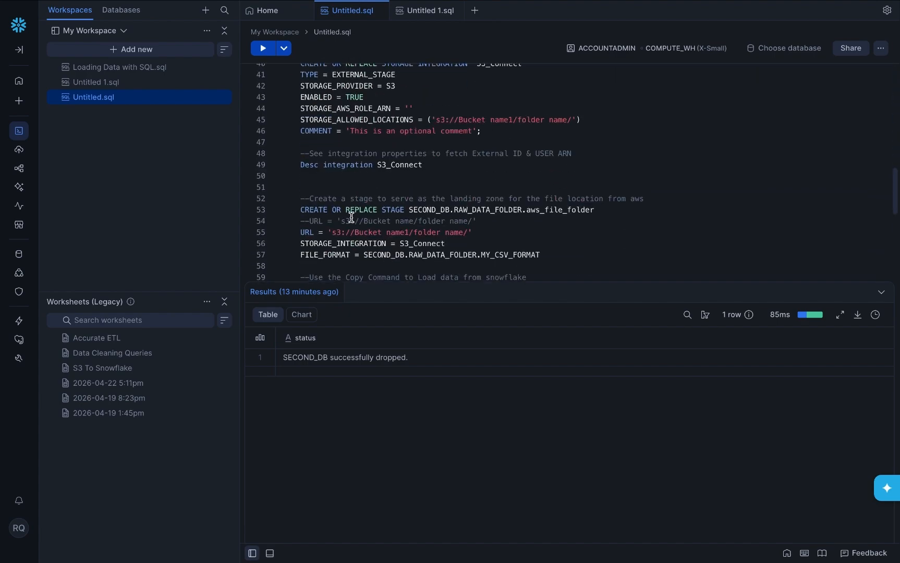
scroll(351, 217, "up", 4)
scroll(351, 217, "down", 4)
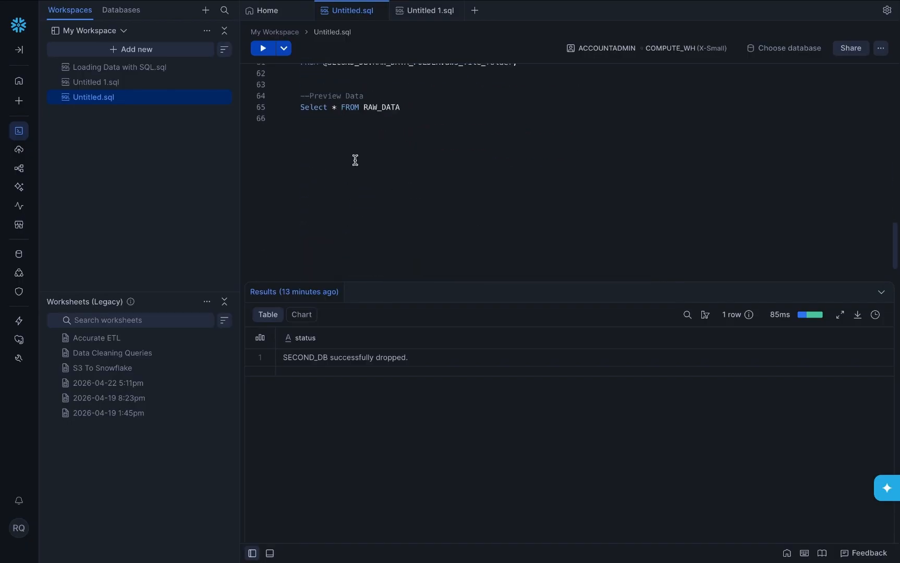
scroll(371, 178, "up", 12)
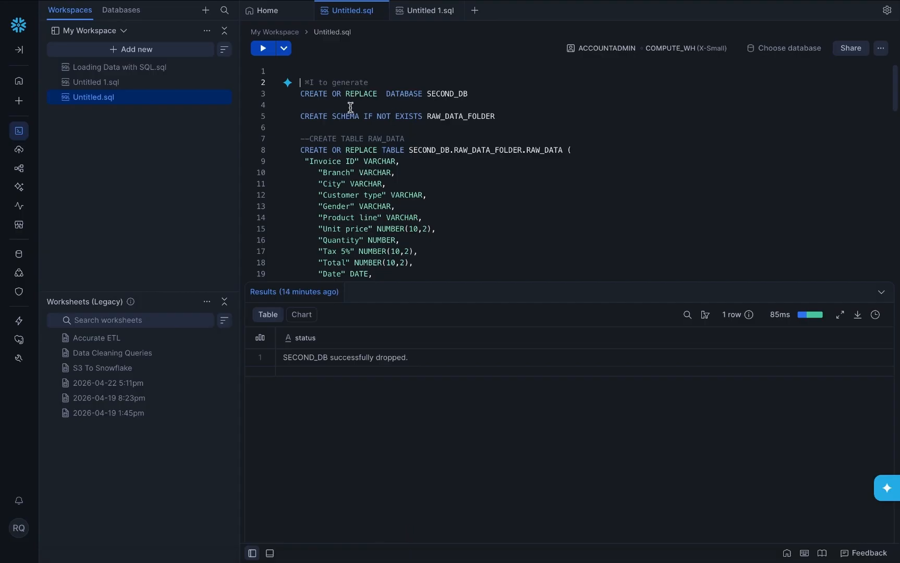
Step: Run the CREATE OR REPLACE DATABASE statement to create SECOND_DB
left_click_drag(301, 94, 470, 96)
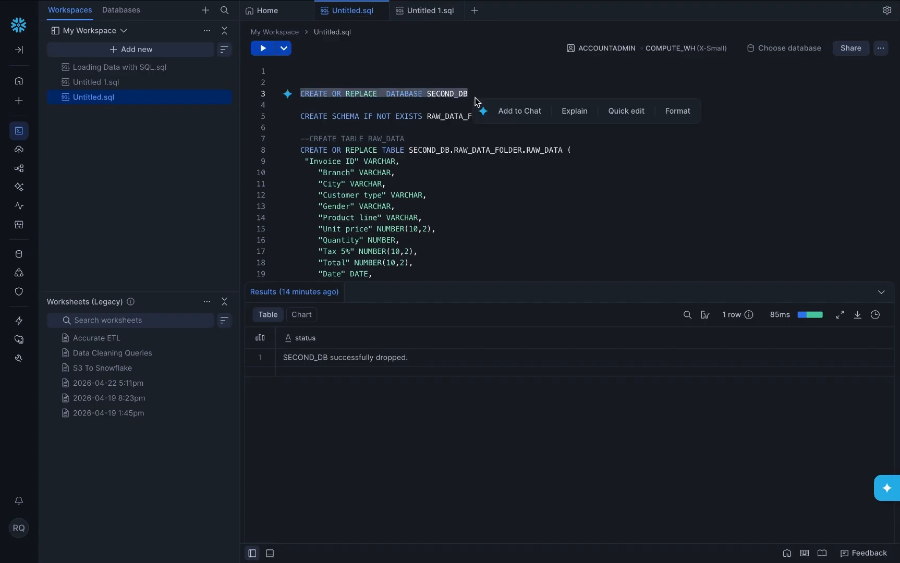
left_click(262, 52)
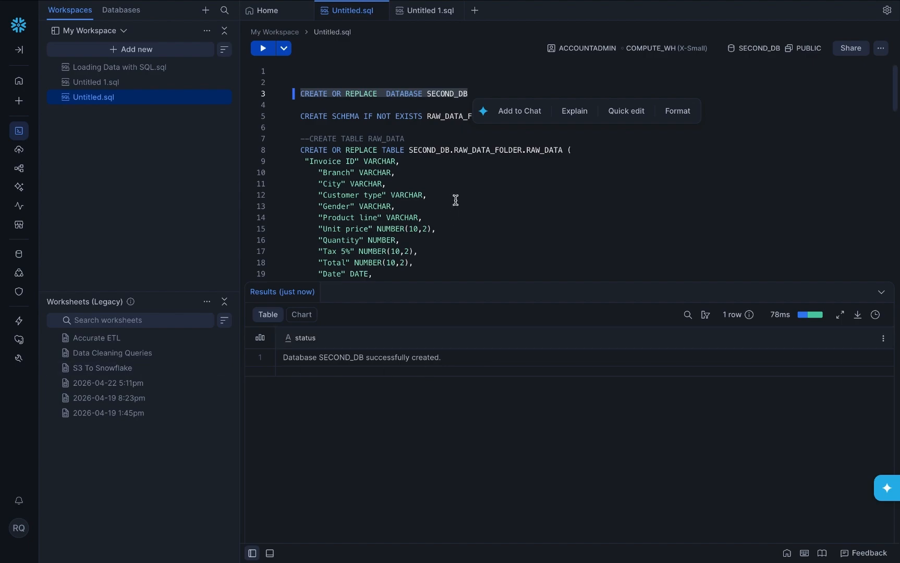
left_click(474, 206)
Step: Run the CREATE SCHEMA statement to create the RAW_DATA_FOLDER schema
left_click_drag(510, 116, 295, 116)
left_click(264, 48)
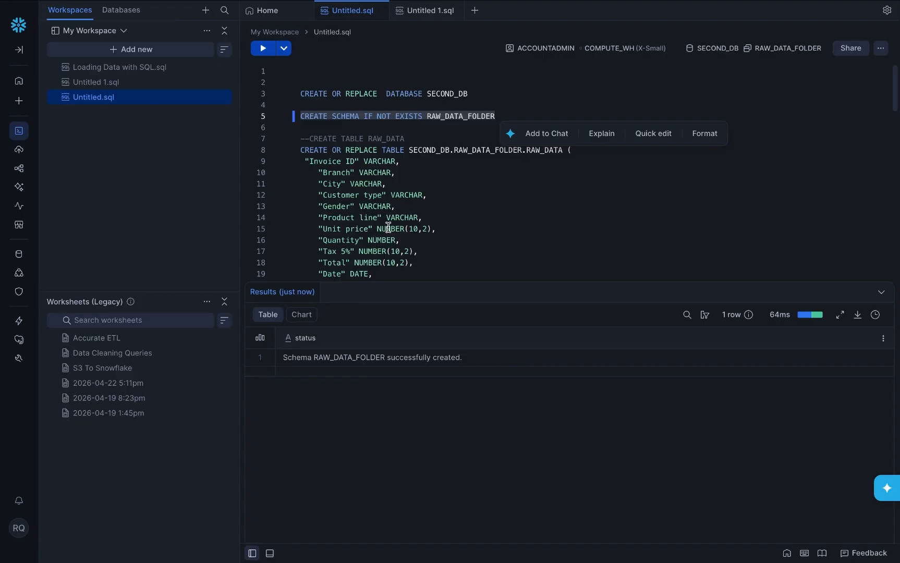
scroll(442, 222, "down", 2)
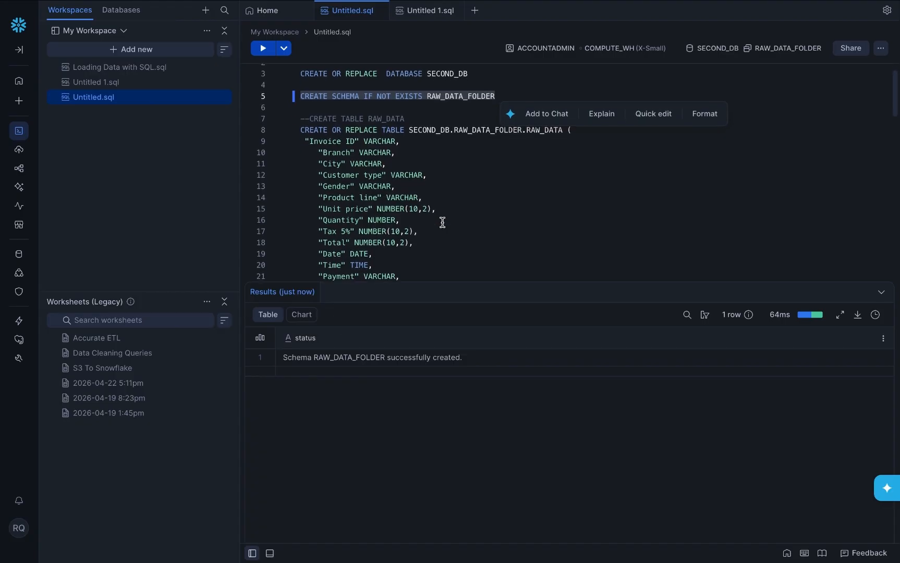
scroll(441, 223, "down", 1)
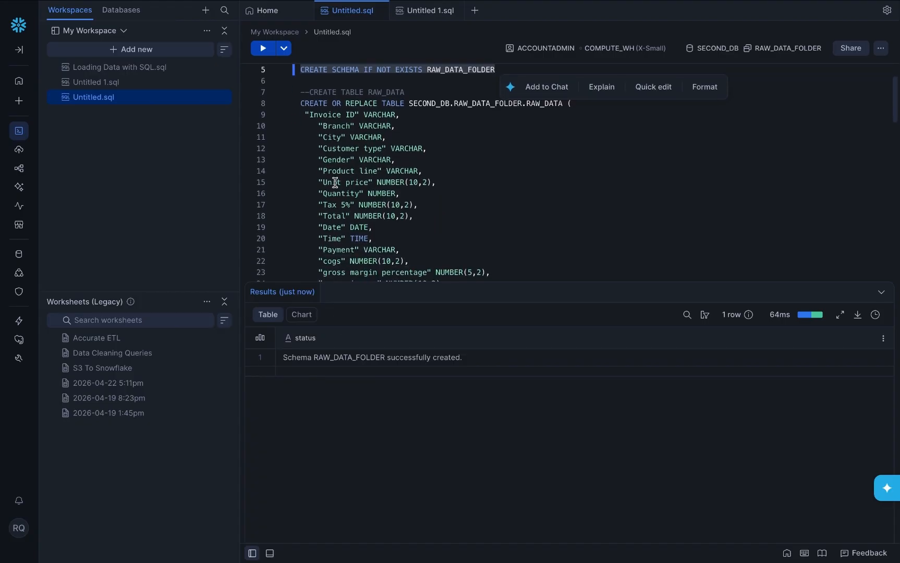
scroll(342, 237, "down", 2)
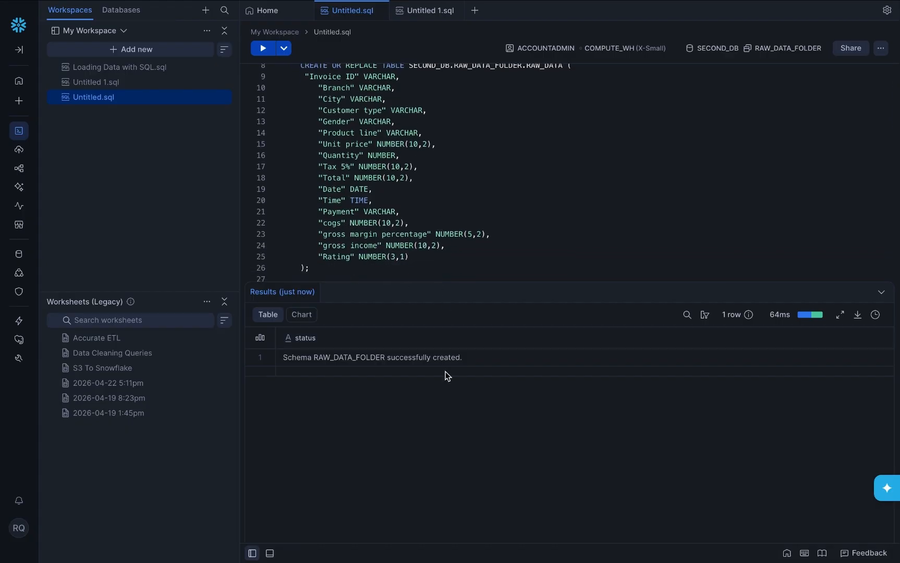
key("super+Tab")
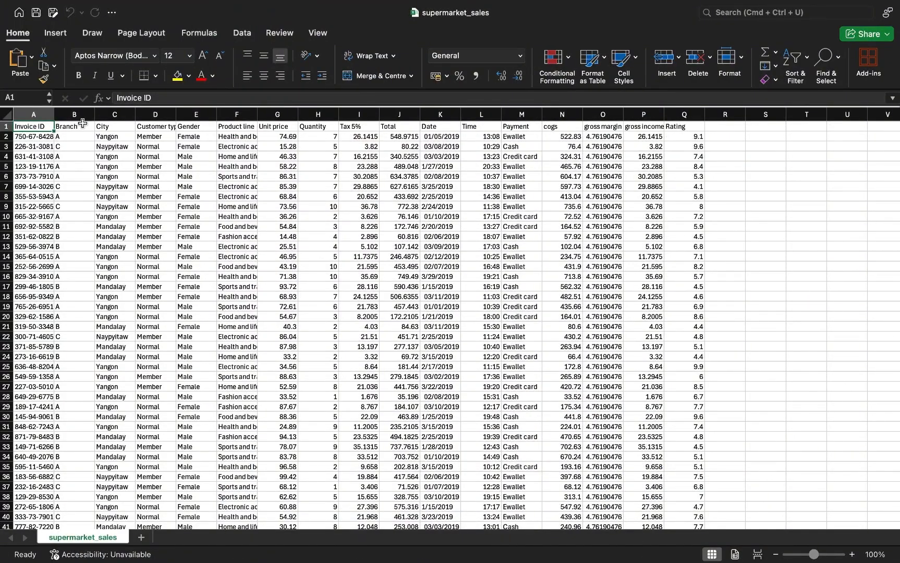
Step: Run the CREATE TABLE statement to create the RAW_DATA table
key("super+Tab")
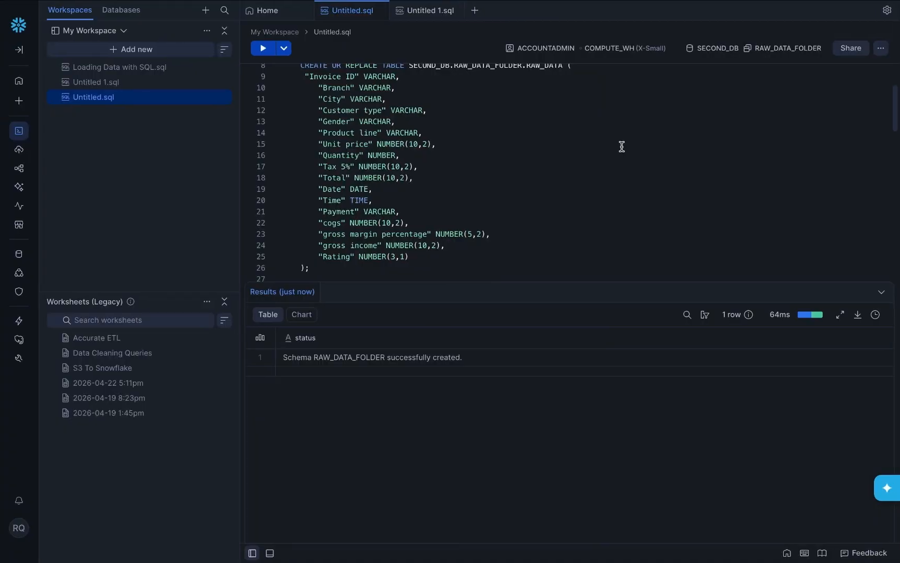
left_click(321, 268)
left_click_drag(320, 268, 295, 139)
scroll(305, 224, "up", 3)
left_click(269, 52)
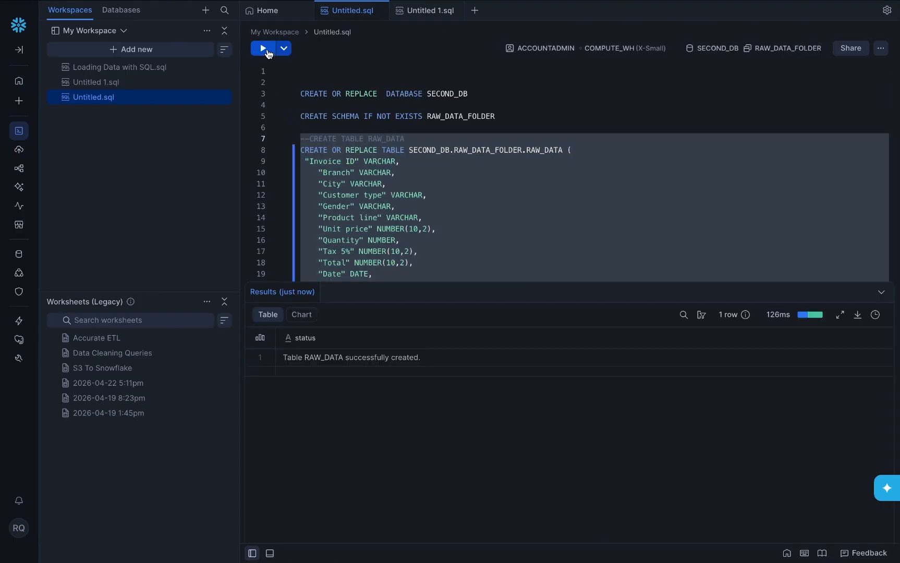
scroll(384, 171, "down", 2)
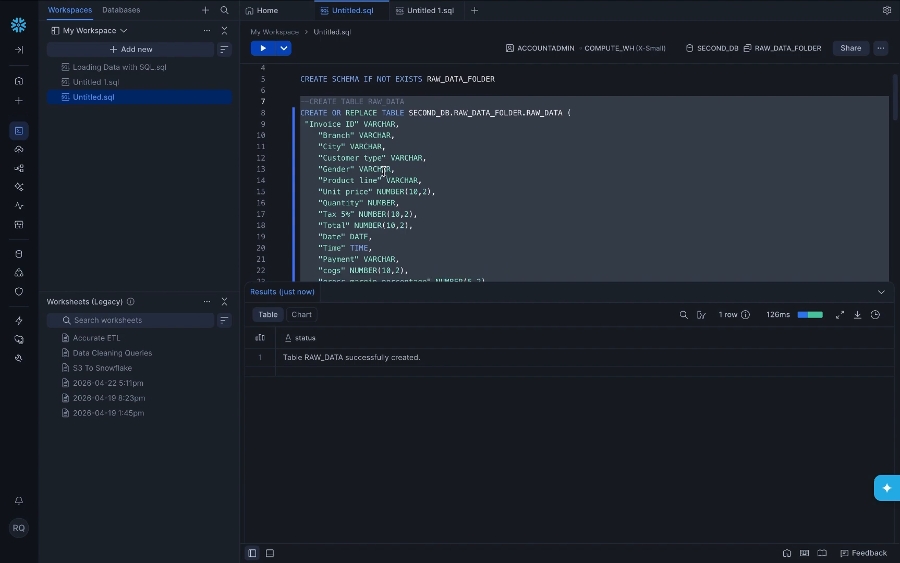
scroll(384, 171, "down", 5)
scroll(384, 171, "up", 2)
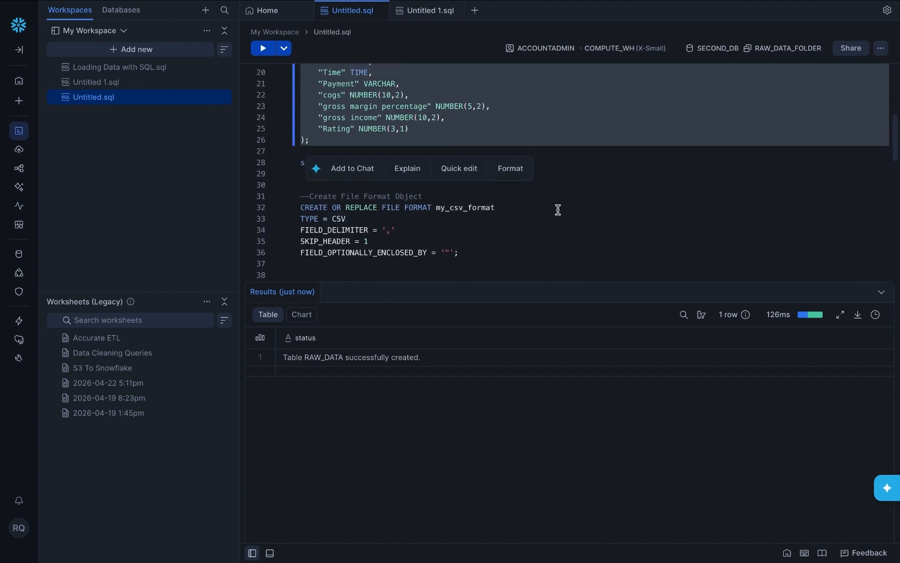
Step: Run 'select * from RAW_DATA' and confirm the table returns its columns with 0 rows
left_click(558, 209)
left_click_drag(422, 165, 305, 163)
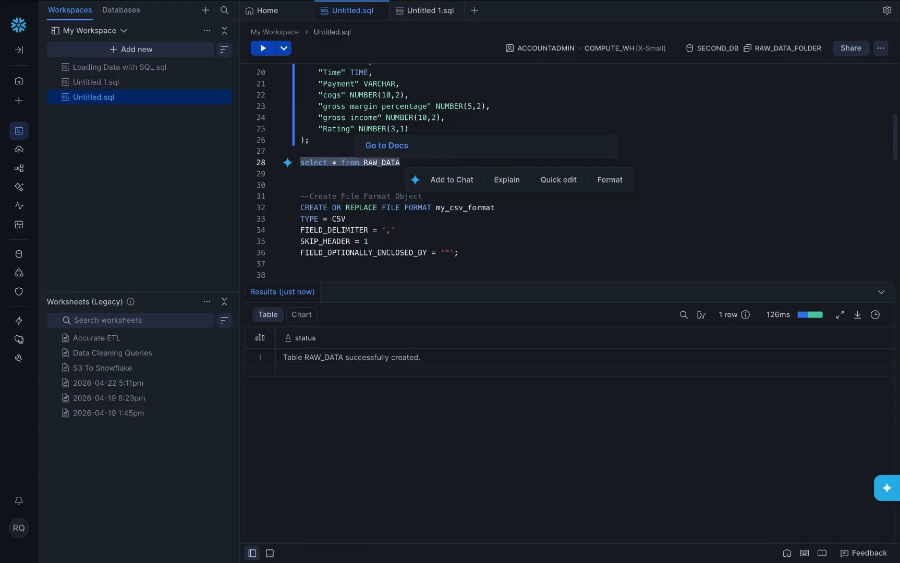
left_click(262, 48)
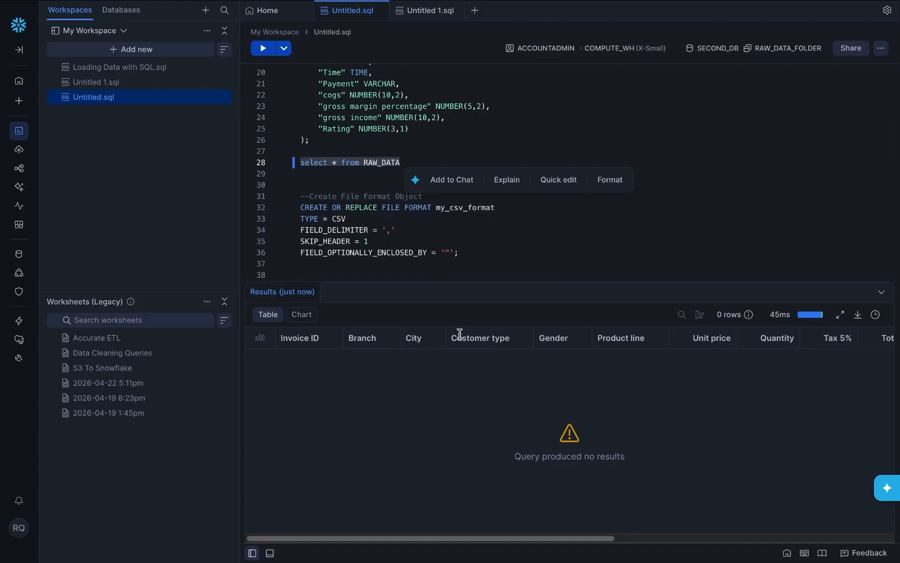
left_click(332, 179)
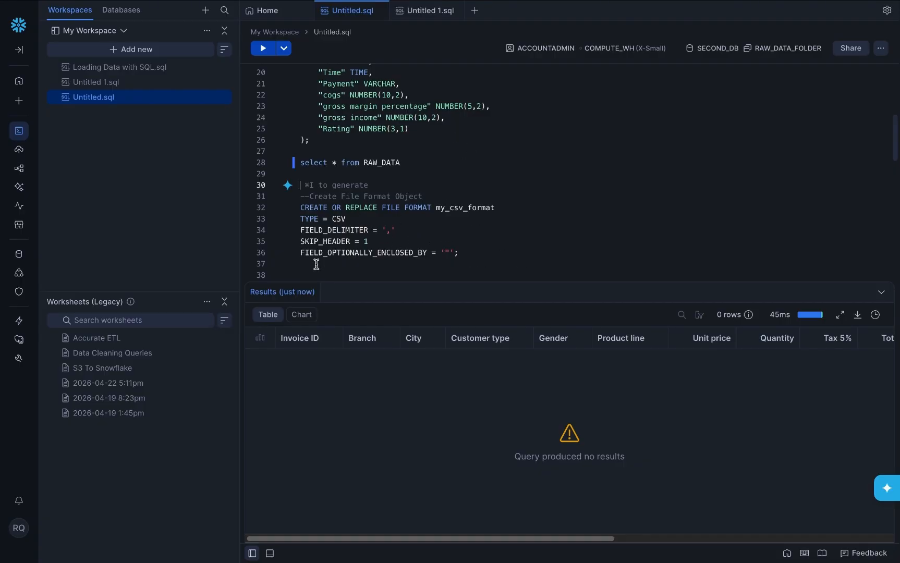
Step: Run the CREATE OR REPLACE FILE FORMAT statement to create my_csv_format
left_click_drag(479, 260, 300, 196)
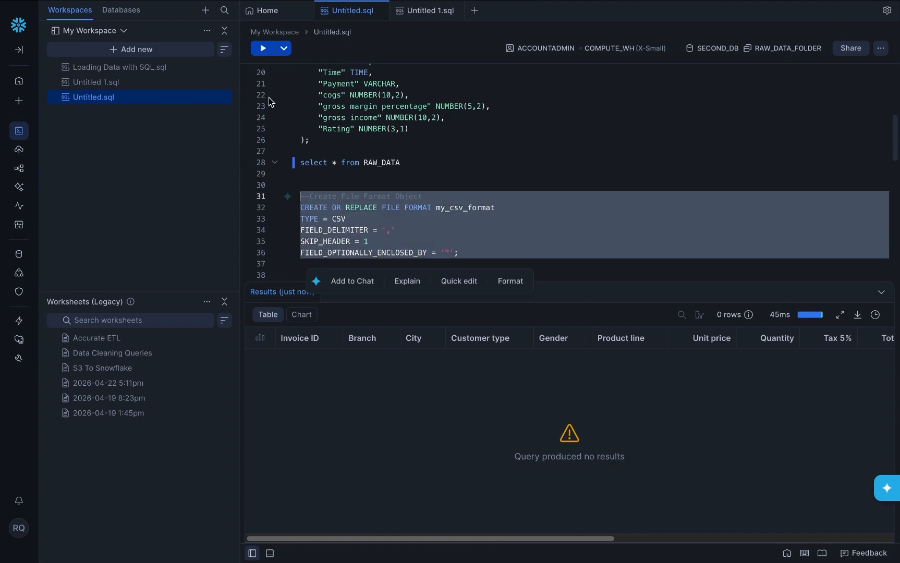
left_click(264, 48)
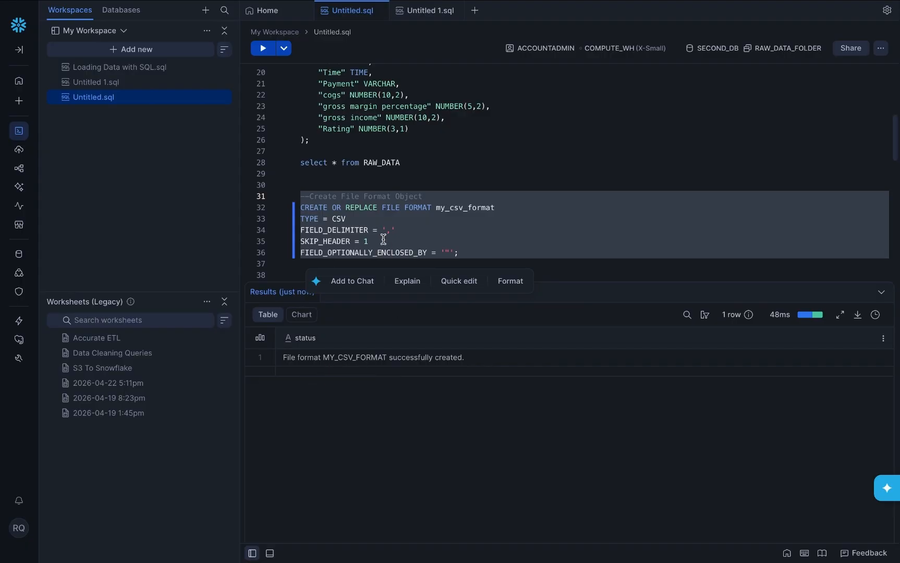
scroll(376, 230, "down", 1)
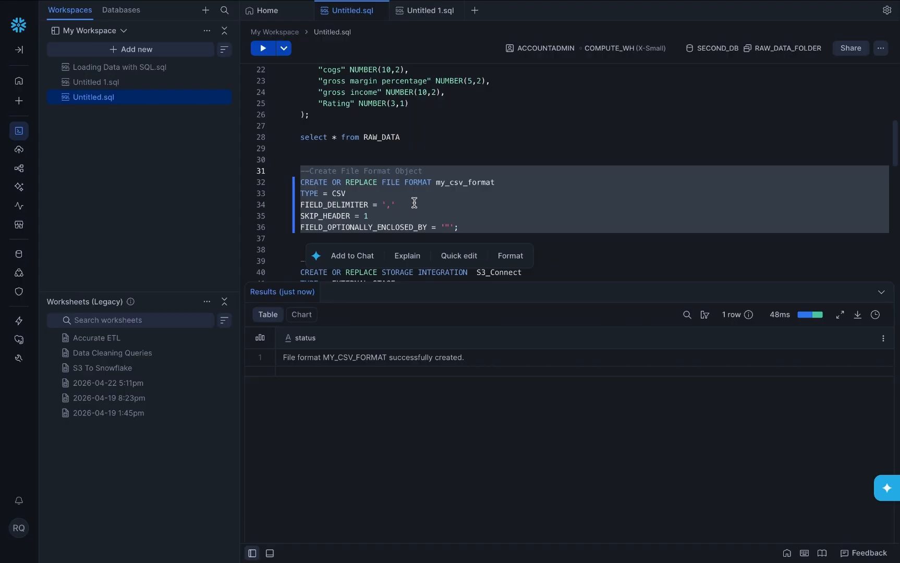
scroll(417, 211, "down", 4)
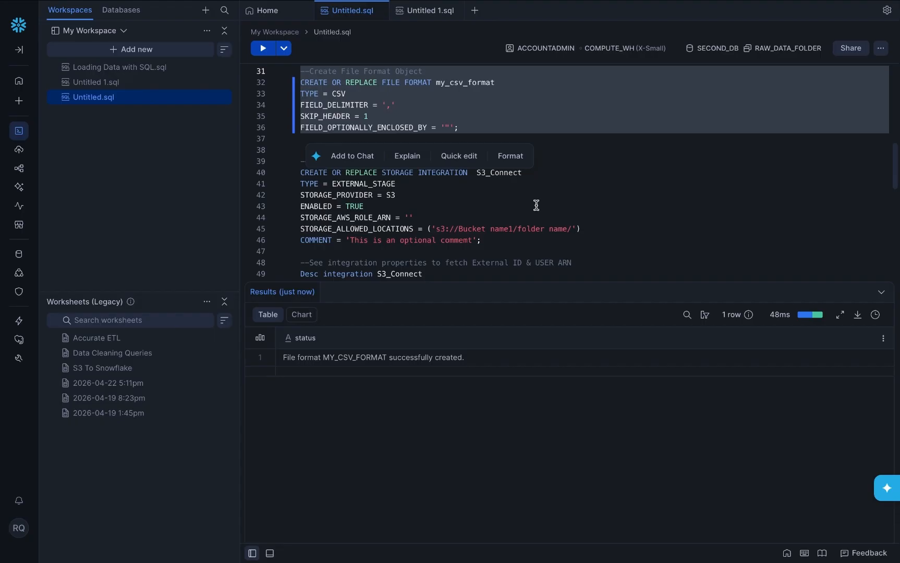
left_click(536, 204)
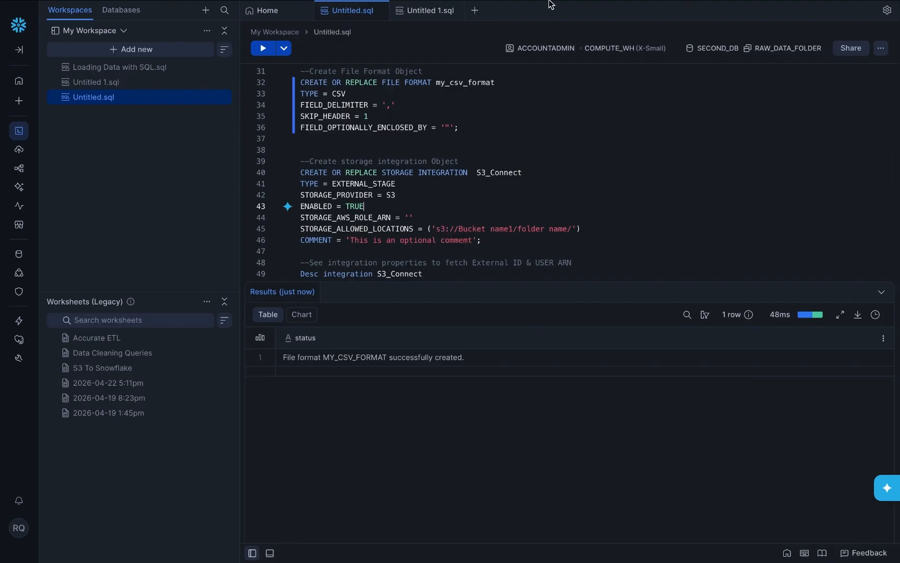
Step: In S3, open sales-buckets-v1's sales-imported-data/ folder, copy the bucket name, and return to Snowflake
mouse_move(550, 4)
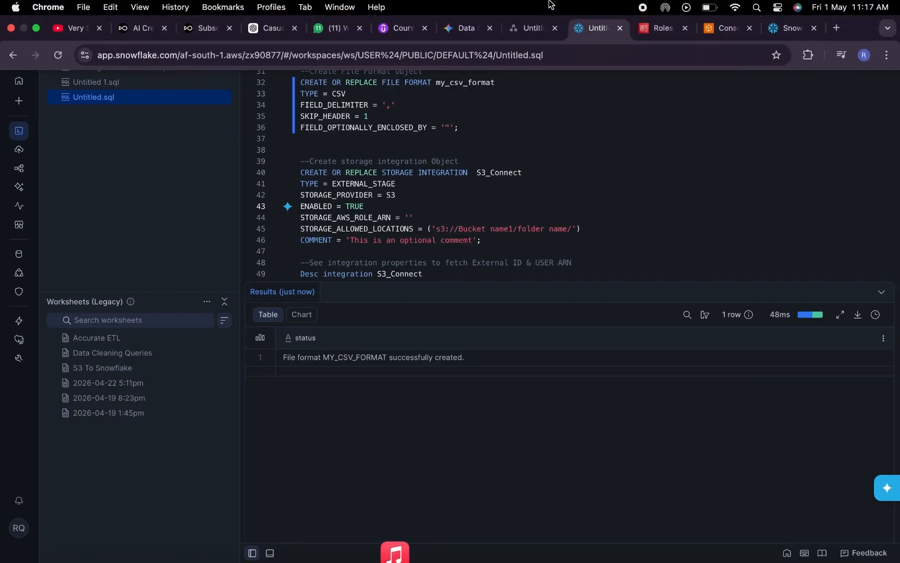
left_click(717, 30)
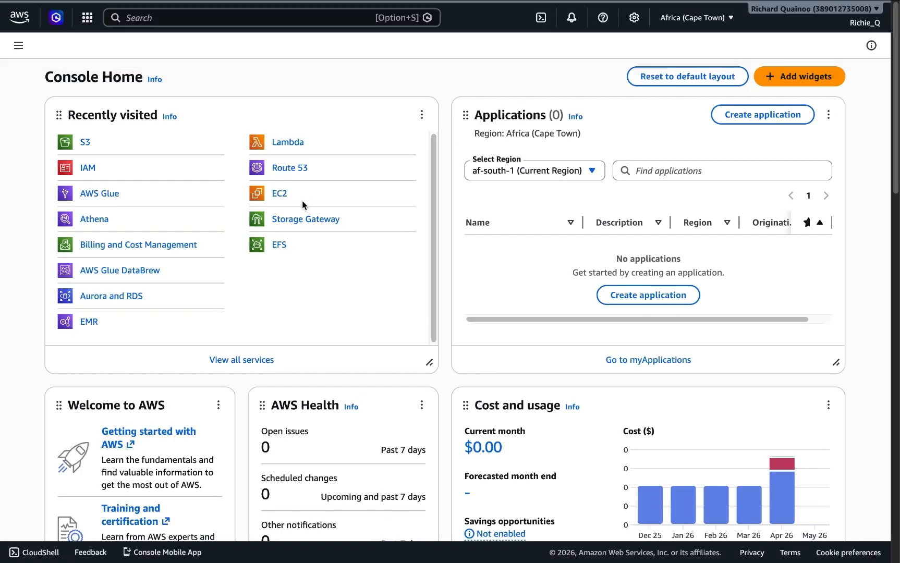
left_click(85, 143)
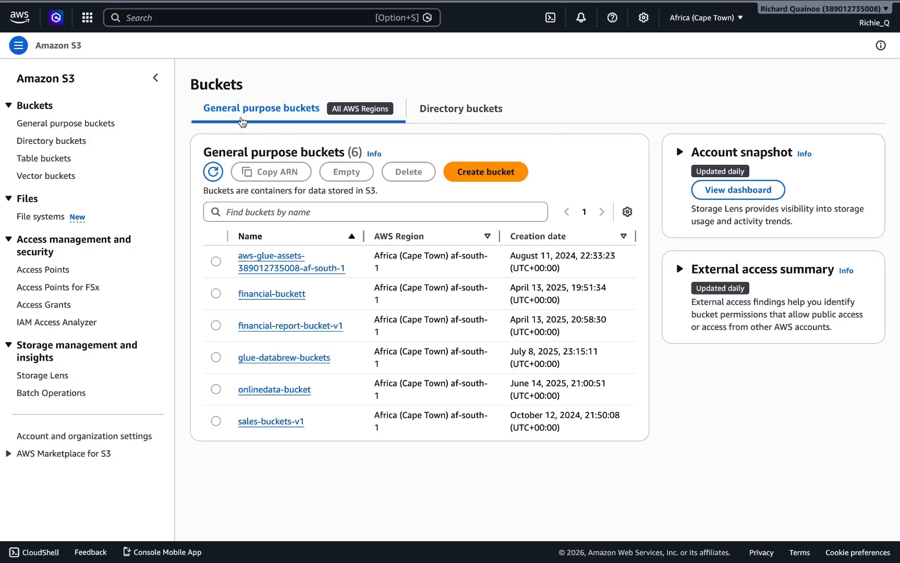
left_click(254, 425)
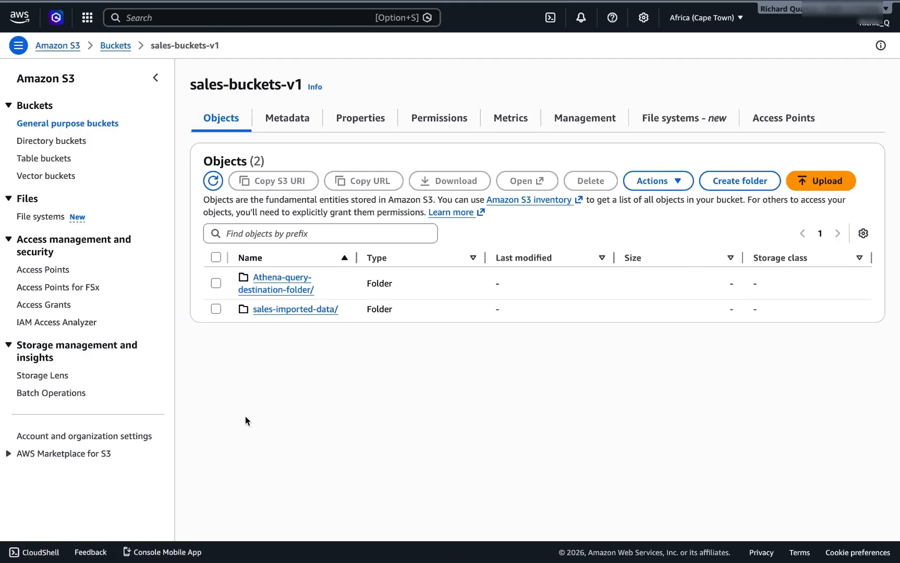
left_click(272, 312)
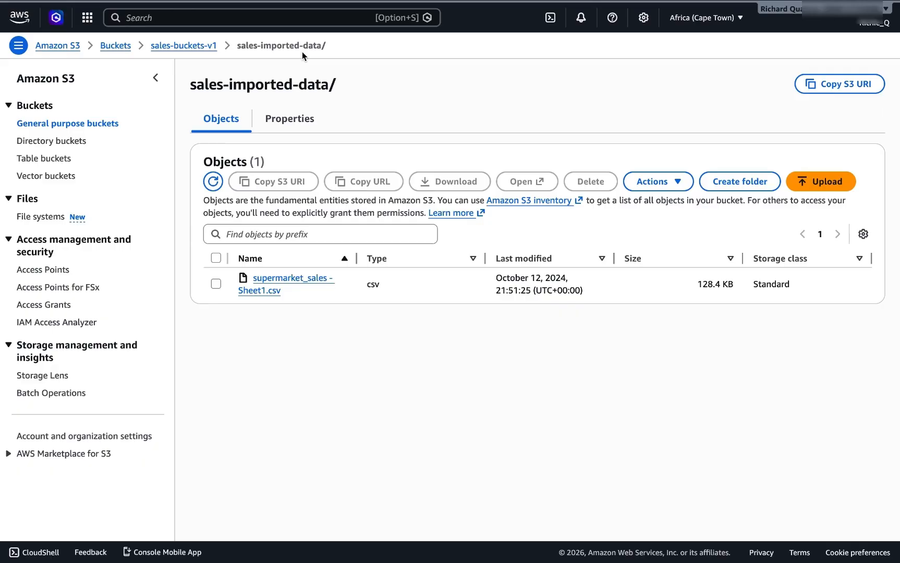
left_click_drag(148, 45, 217, 47)
key("ctrl+c")
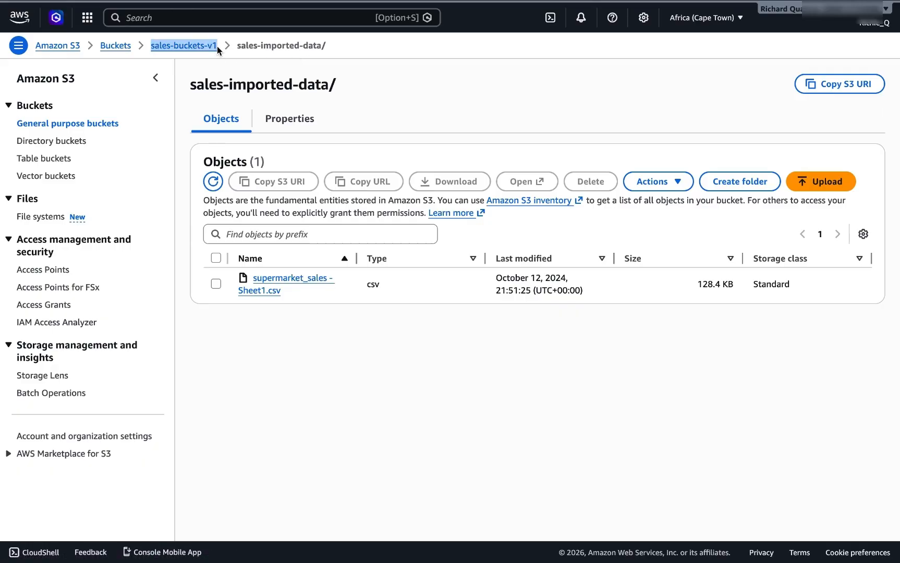
mouse_move(397, 1)
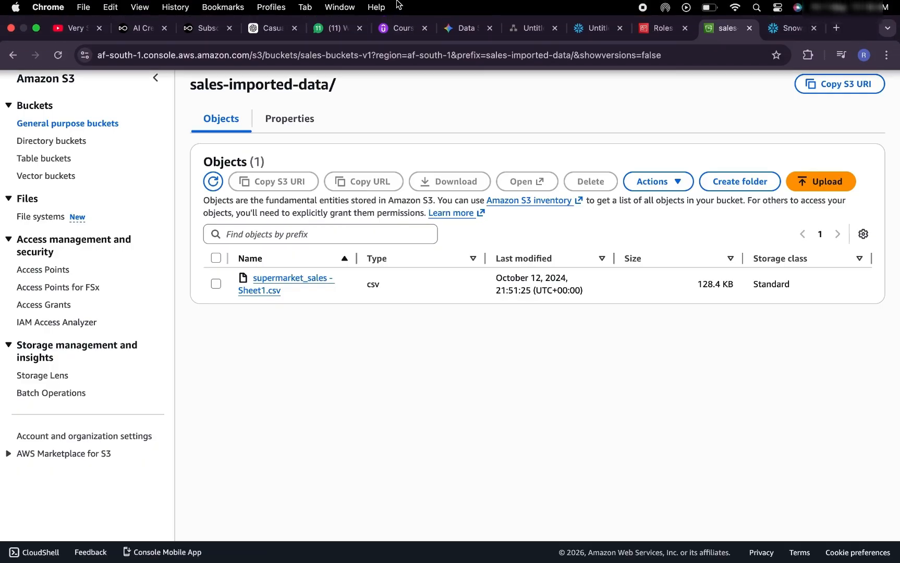
left_click(574, 29)
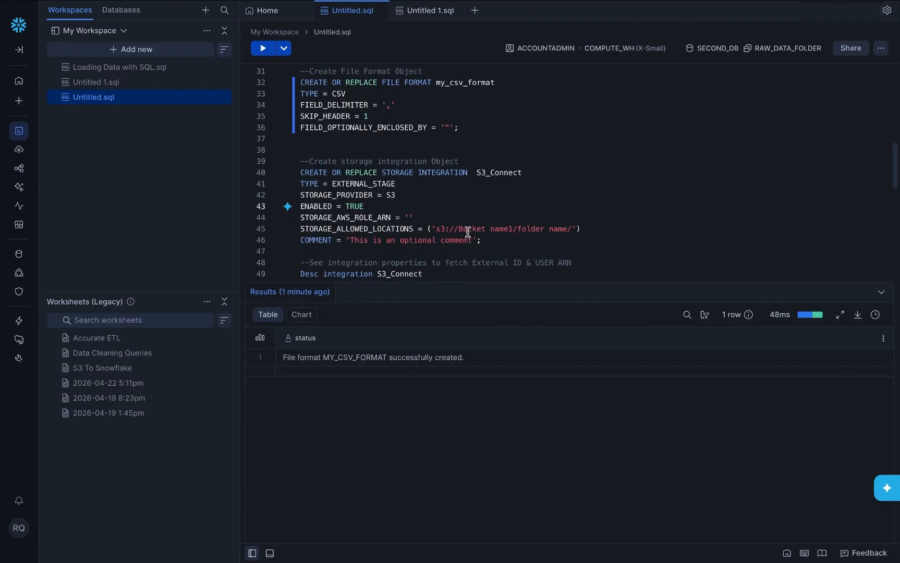
Step: Replace the bucket placeholder in the S3 path with sales-buckets-v1
mouse_move(461, 228)
left_mouse_down()
mouse_move(487, 229)
mouse_move(462, 228)
left_mouse_up()
type("Bucket")
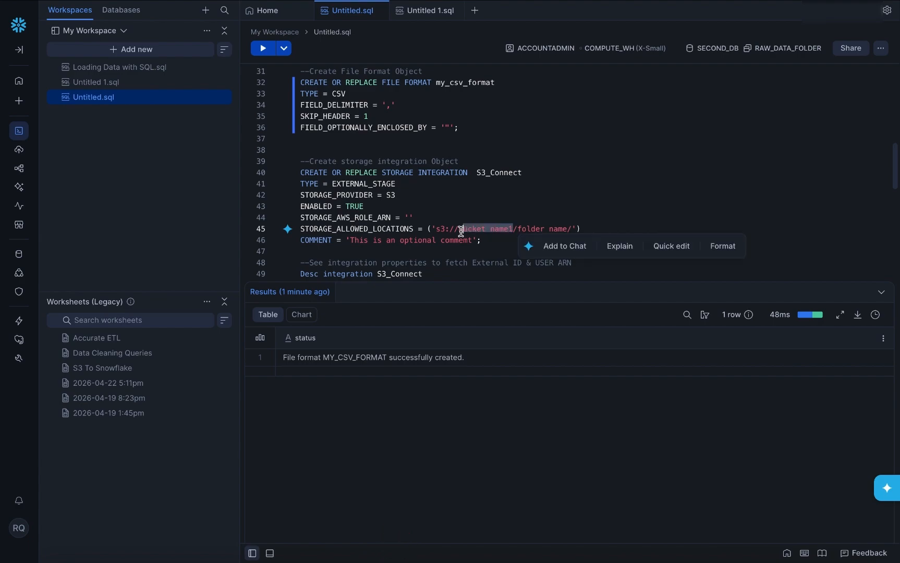
key("ctrl+v")
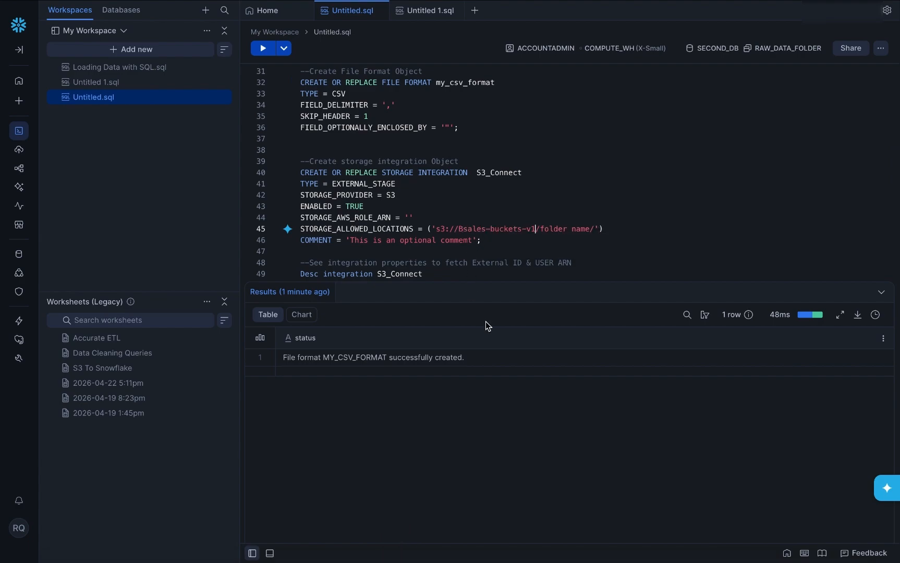
left_click(468, 229)
key("BackSpace")
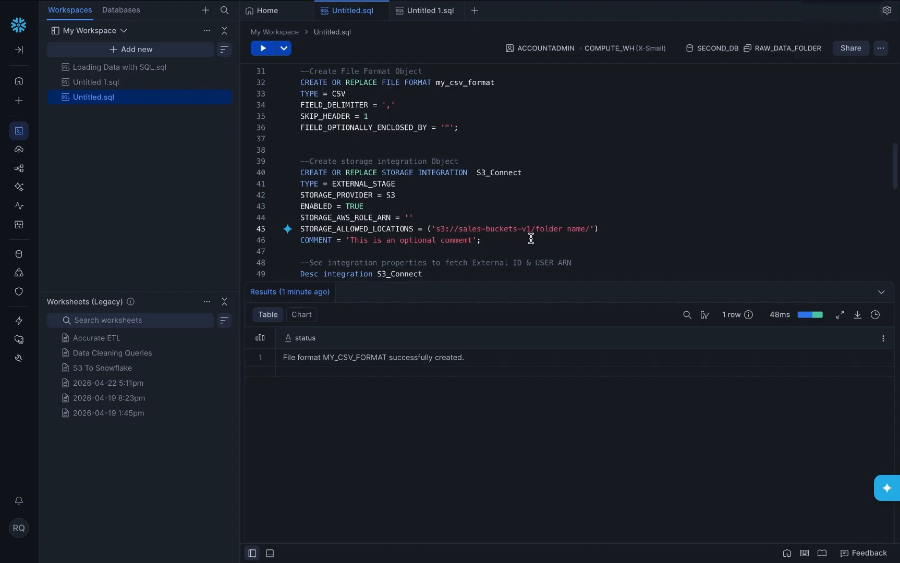
Step: Copy the folder name from S3 and replace the folder placeholder with sales-imported-data/
mouse_move(312, 5)
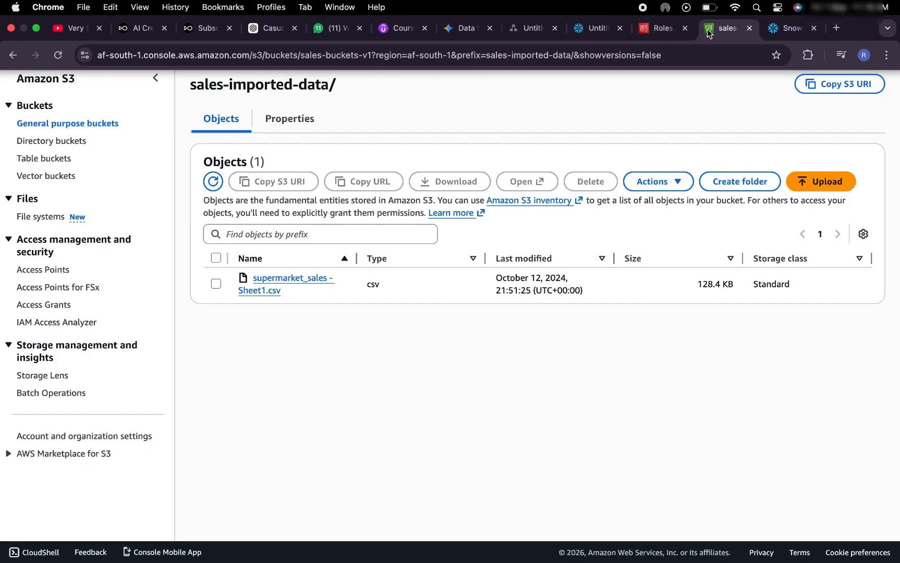
left_click(725, 28)
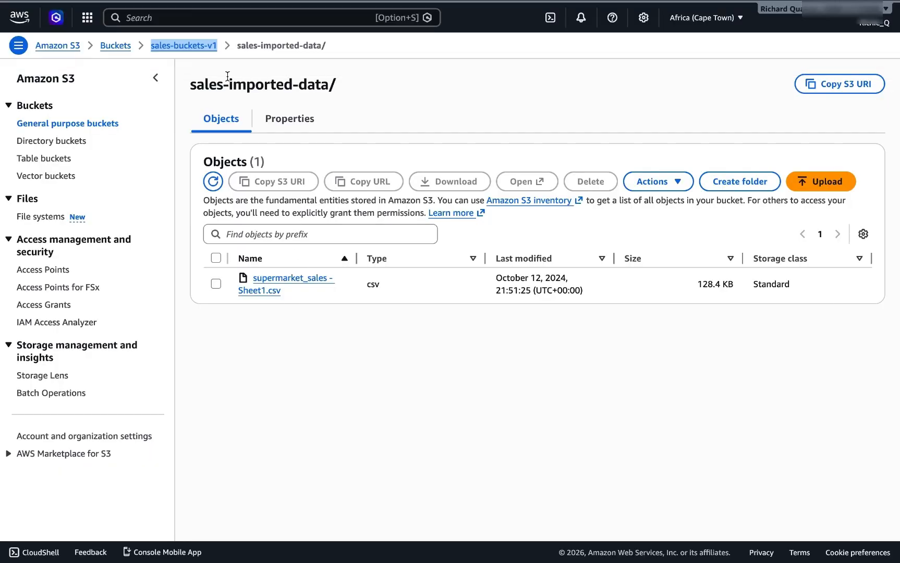
left_click_drag(191, 85, 337, 86)
key("ctrl+c")
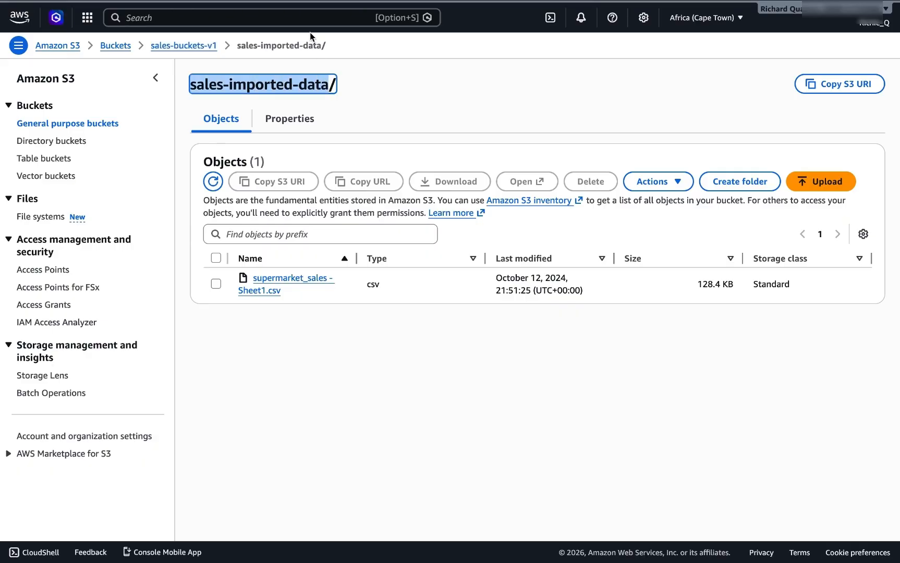
mouse_move(235, 4)
left_click(597, 27)
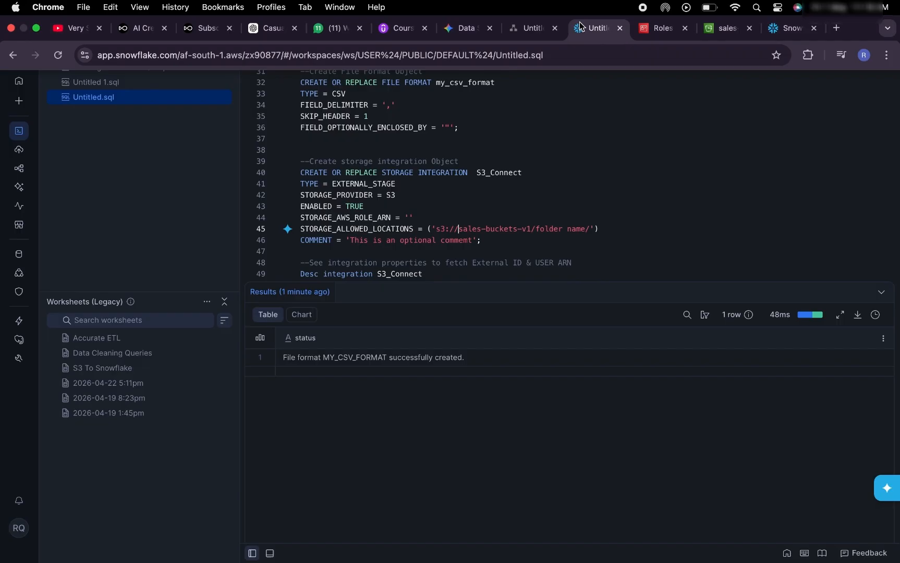
left_click_drag(536, 229, 584, 232)
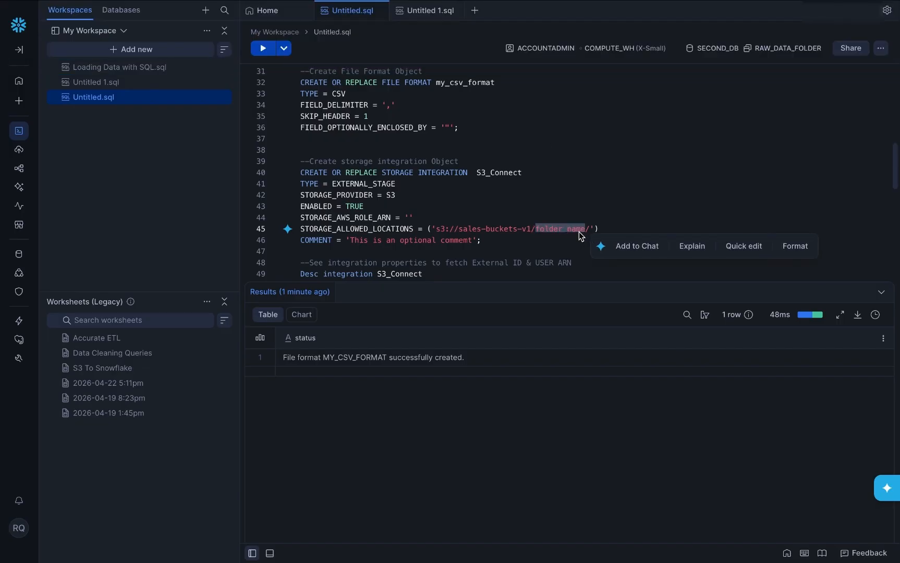
key("ctrl+v")
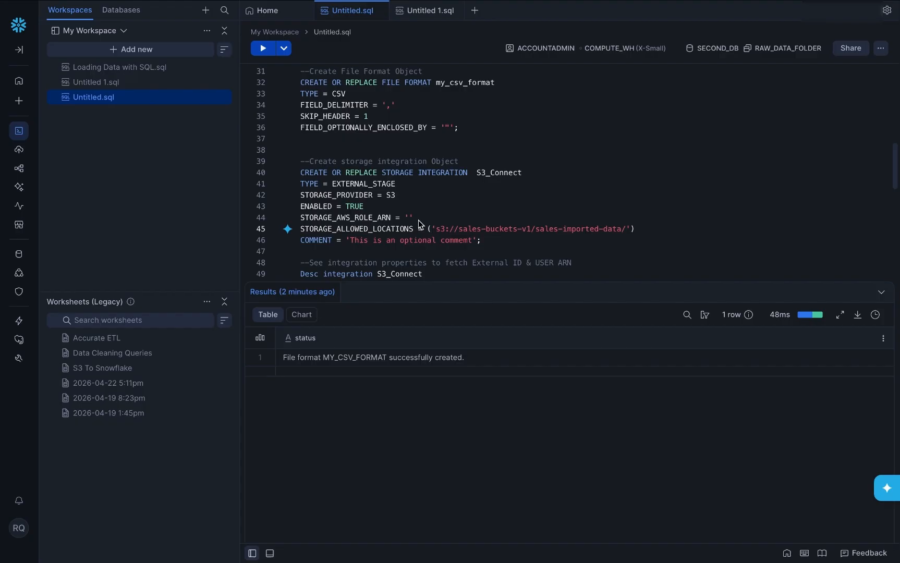
mouse_move(410, 3)
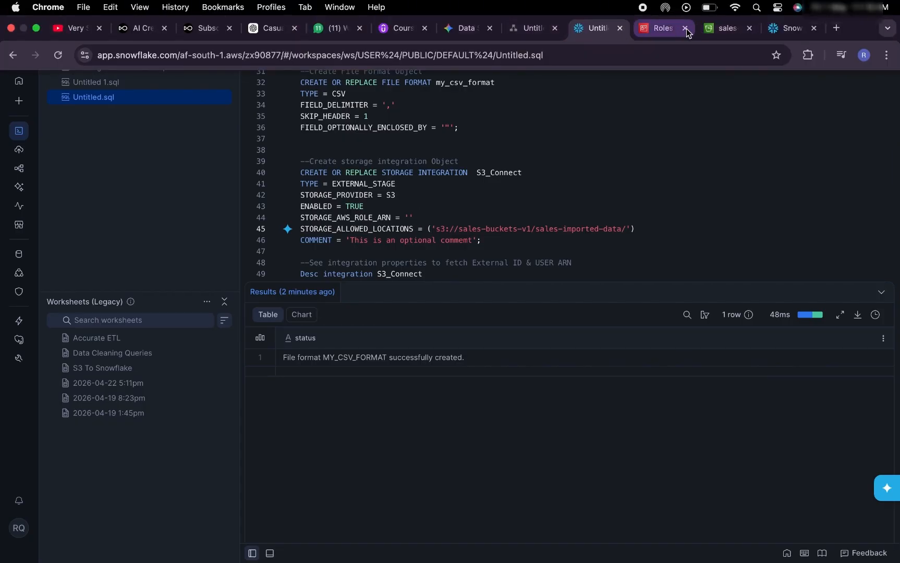
left_click(716, 29)
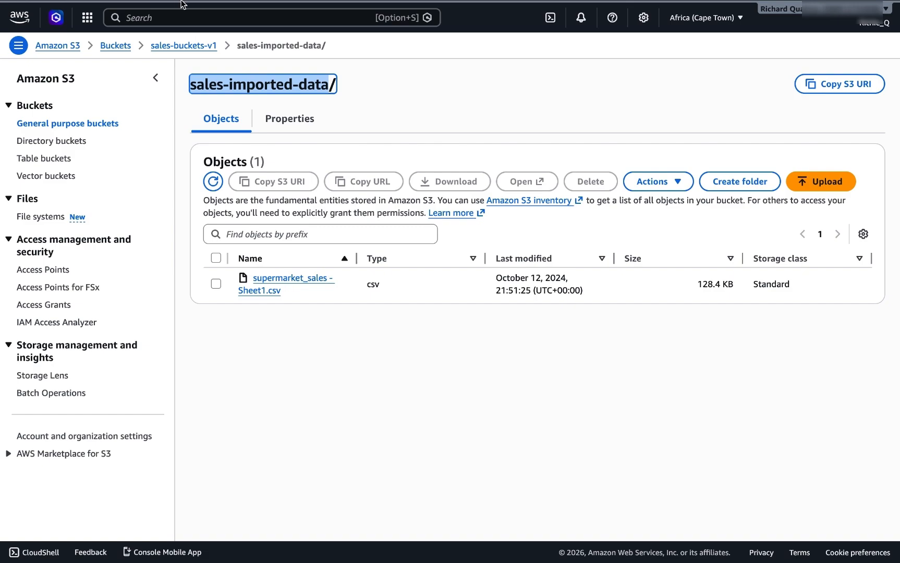
Step: Open the IAM service and view the list of roles
left_click(149, 20)
type("IAM")
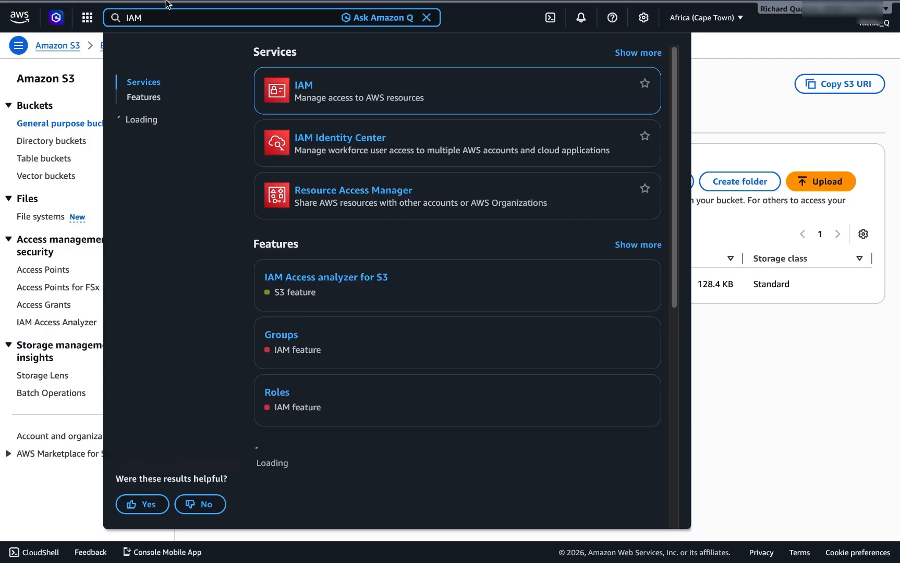
left_click(307, 89)
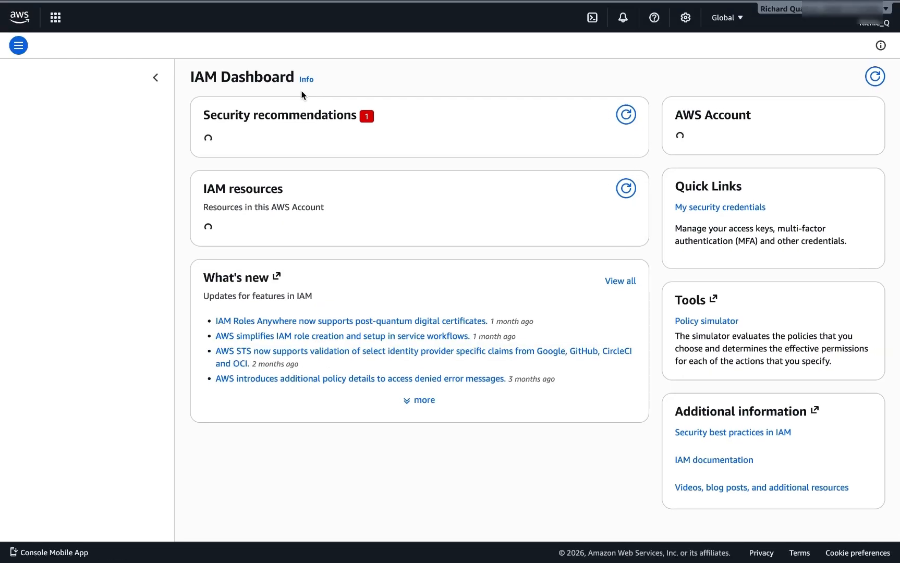
left_click(30, 192)
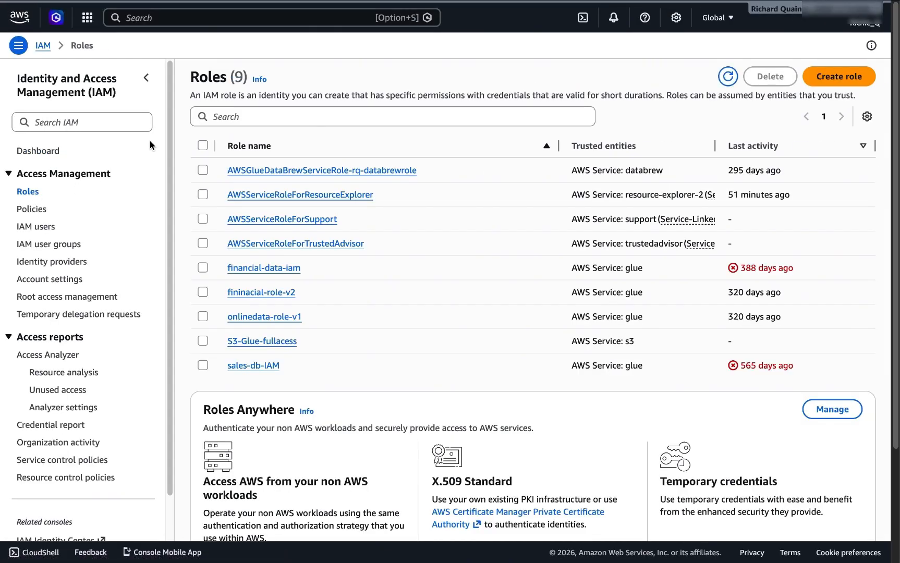
left_click(222, 112)
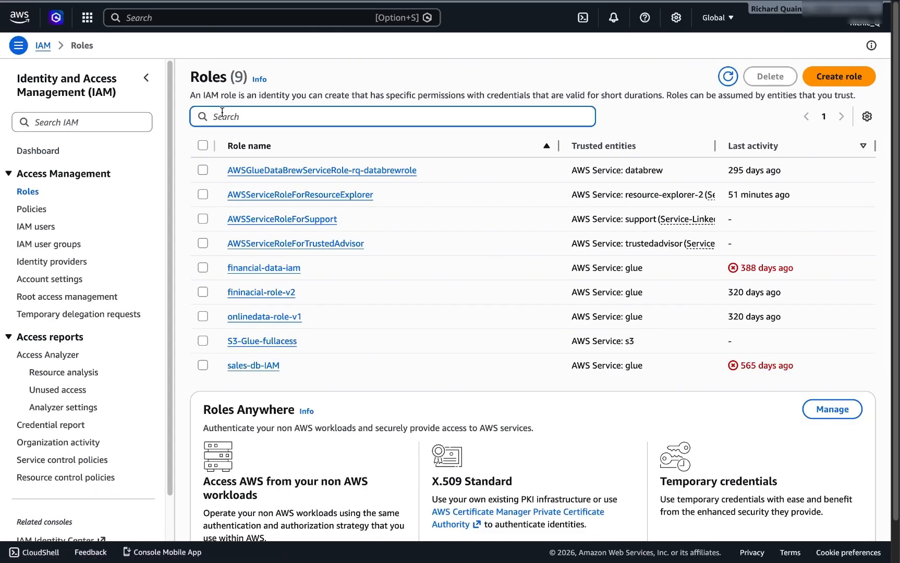
type("snow")
key("BackSpace")
key("BackSpace")
Step: Start a new role trusting this AWS account by its ID, requiring external ID 0000
left_click(818, 83)
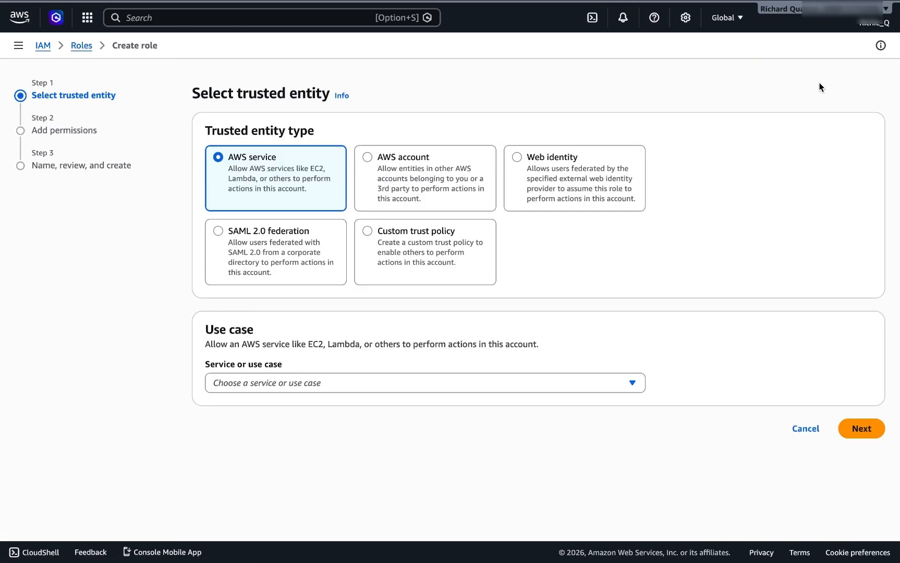
left_click(369, 155)
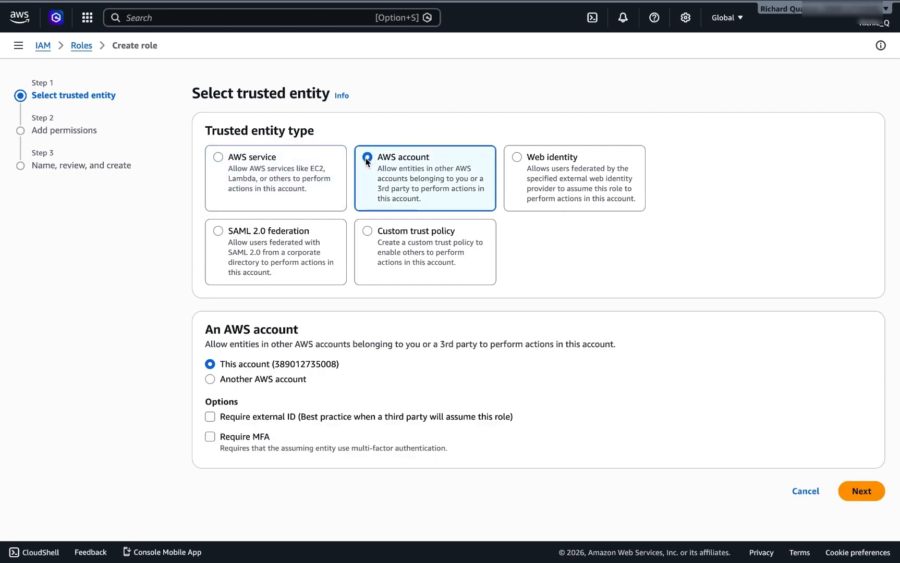
left_click(208, 381)
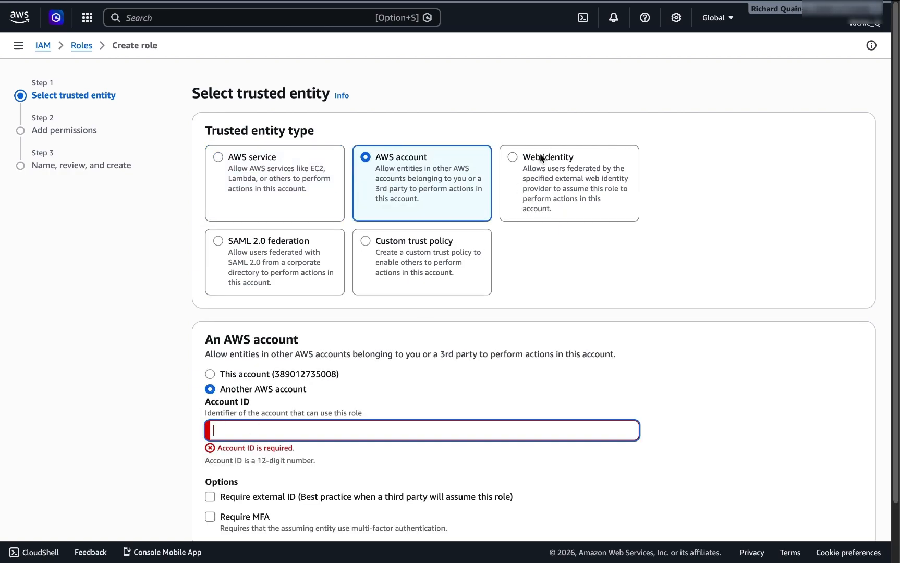
left_click(865, 22)
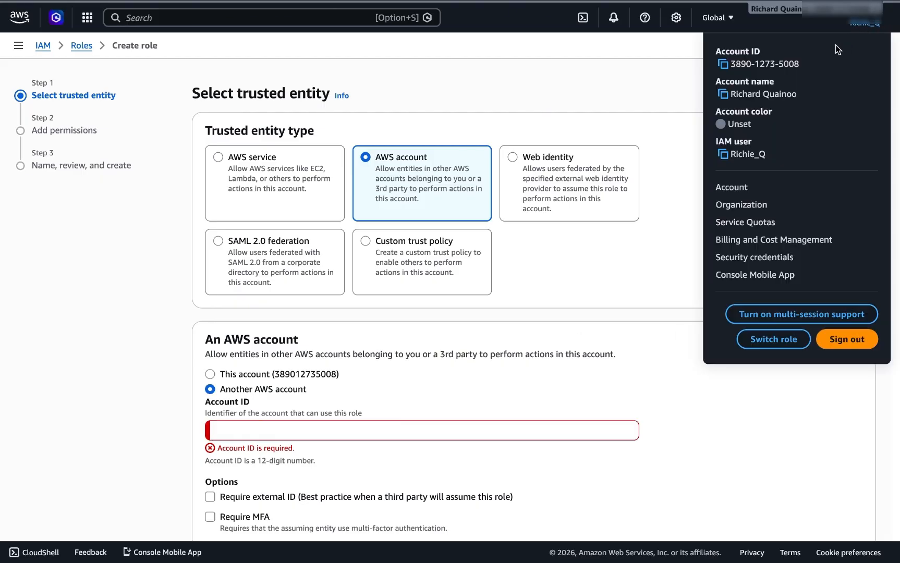
left_click(723, 64)
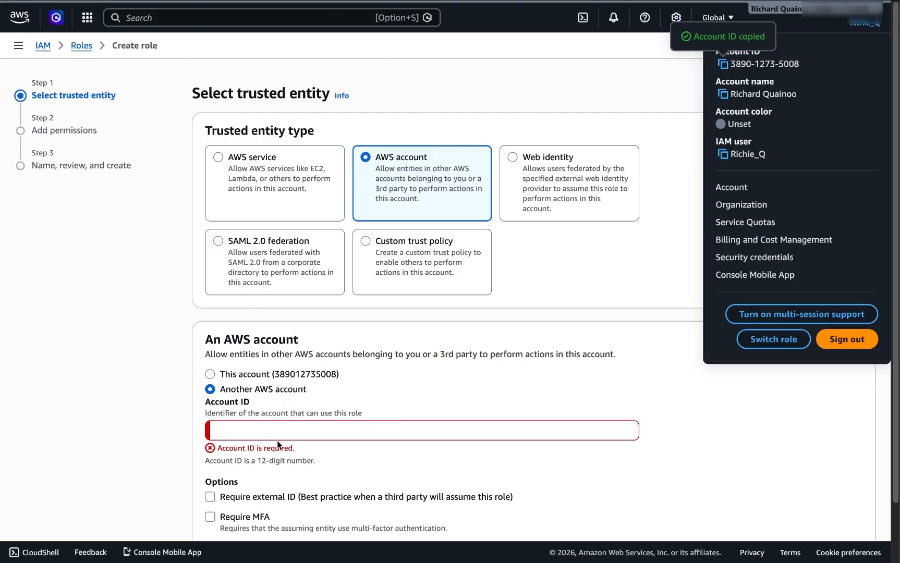
left_click(277, 432)
key("super+v")
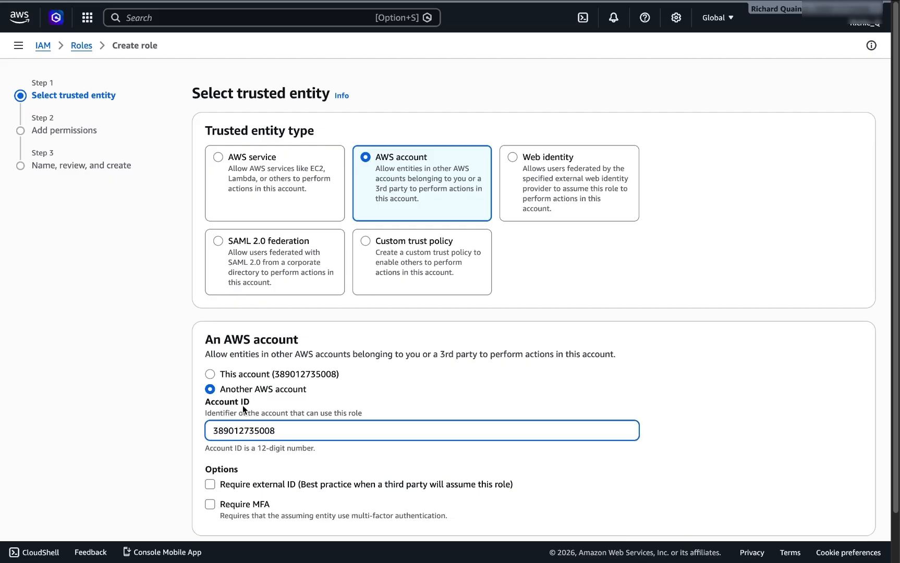
left_click(210, 485)
scroll(236, 437, "down", 2)
left_click(234, 449)
type("000")
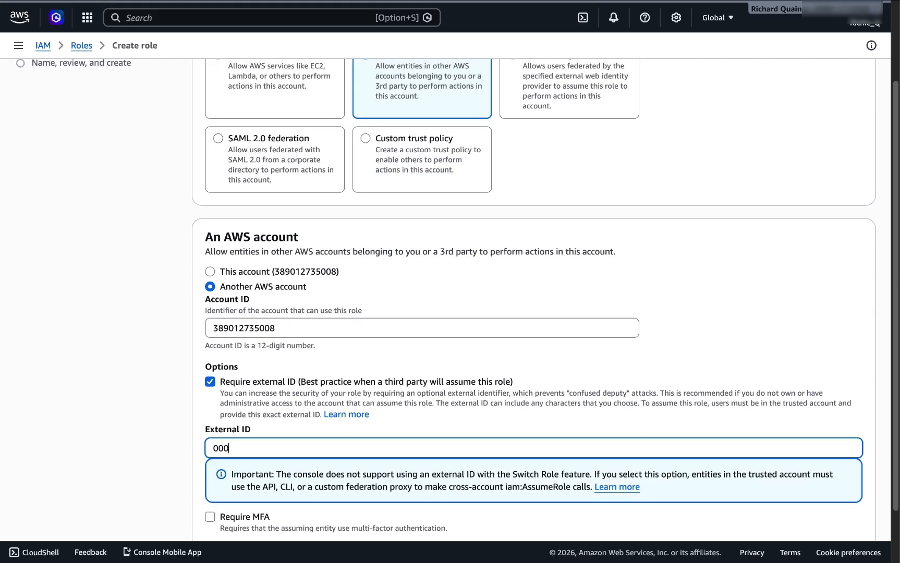
type("0")
scroll(262, 418, "down", 2)
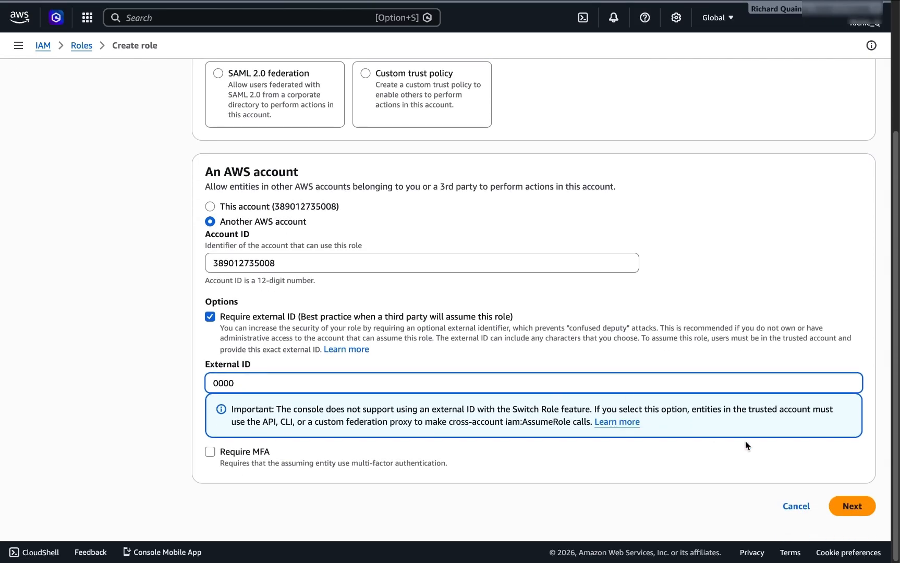
left_click(851, 506)
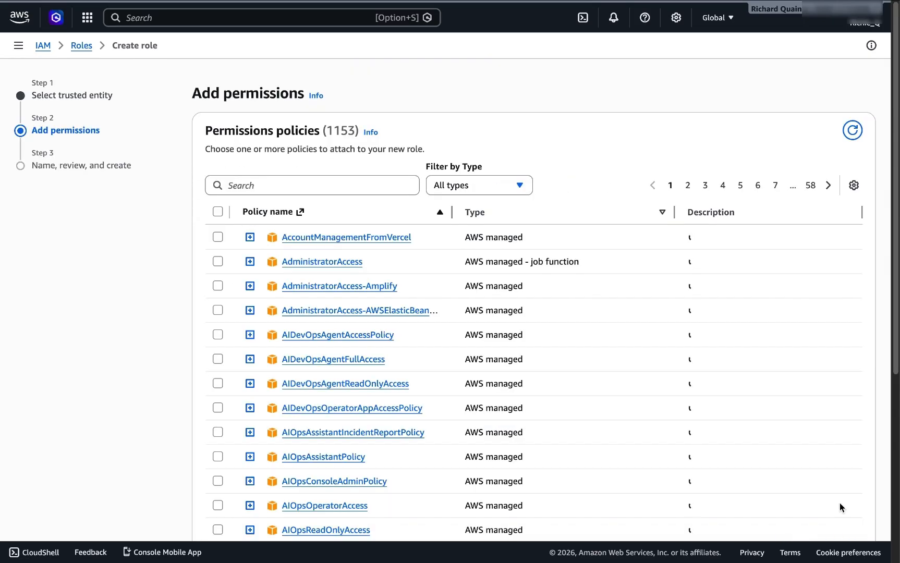
Step: Attach the AmazonS3FullAccess permission policy to the new role
left_click(349, 183)
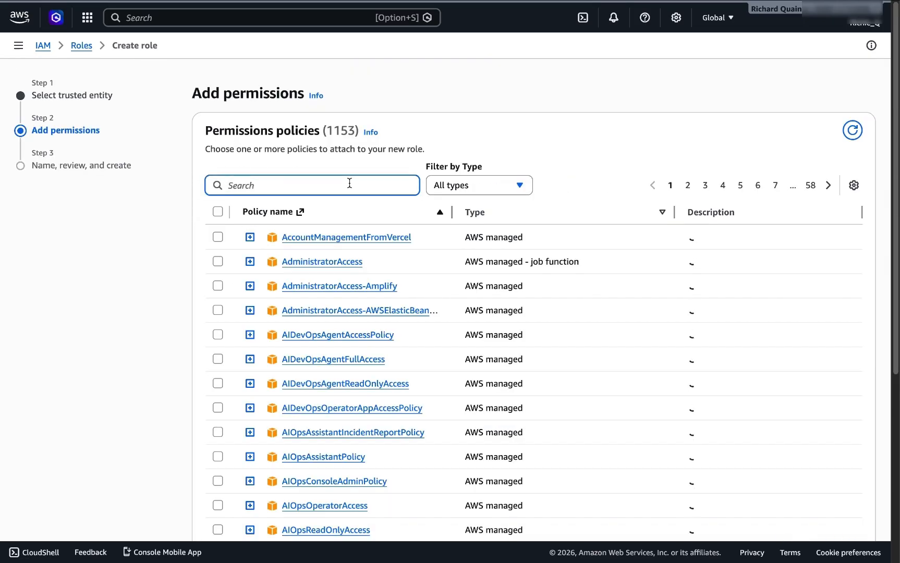
type("s3")
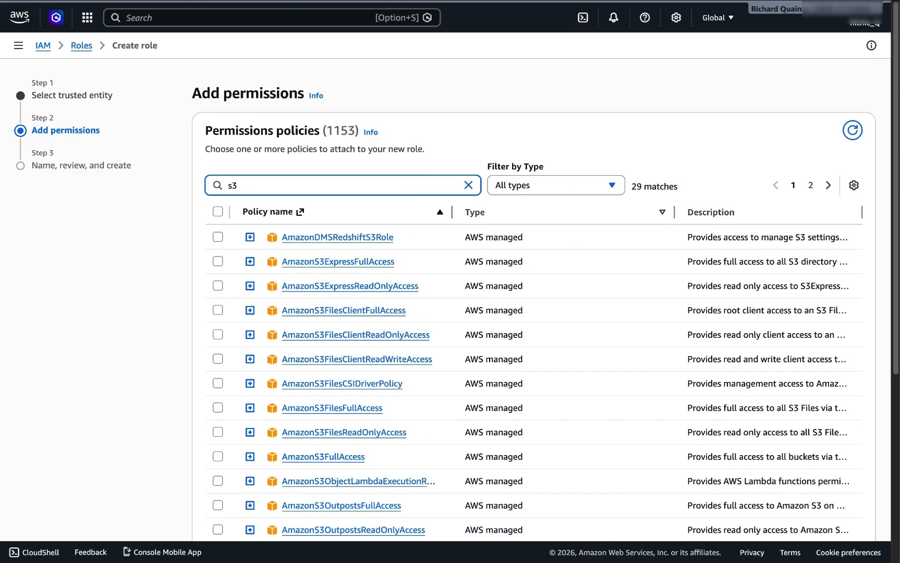
type("fu")
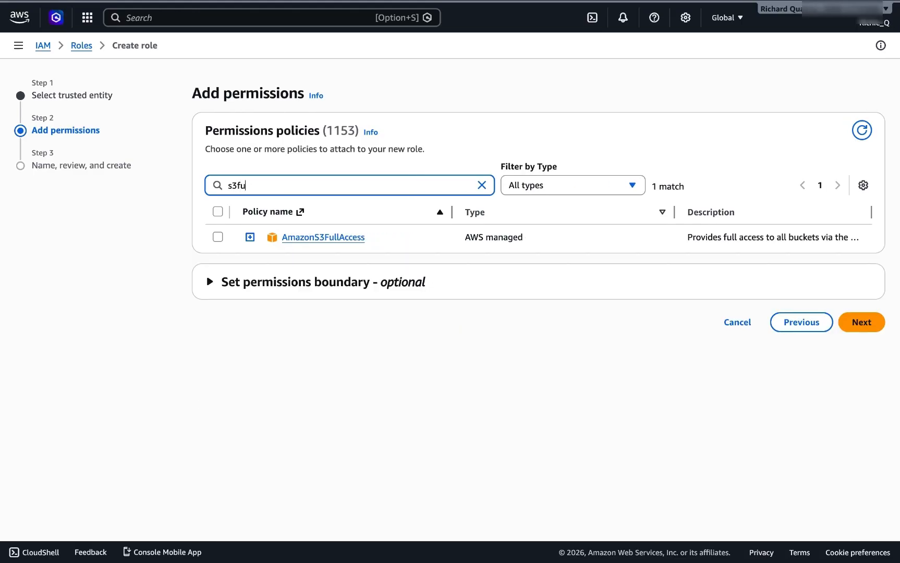
left_click(218, 239)
left_click(861, 323)
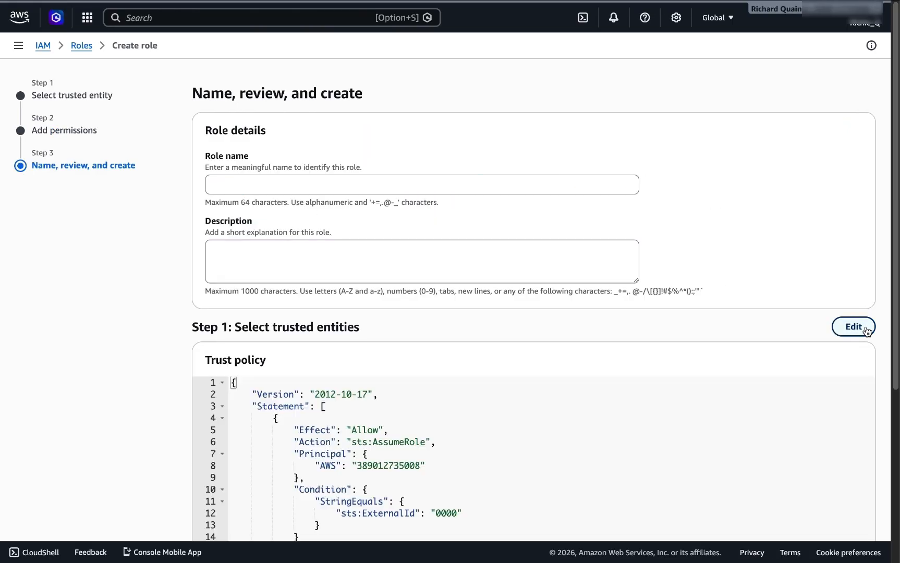
Step: Name the role snowflake-1 and create it
left_click(305, 182)
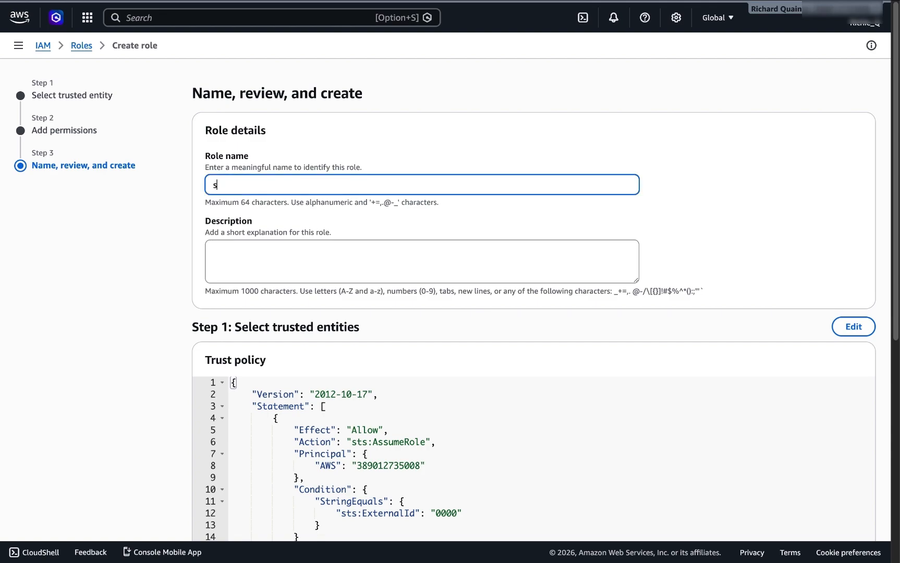
type("sNO")
key("BackSpace")
key("BackSpace")
type("nowflake-")
scroll(285, 184, "down", 5)
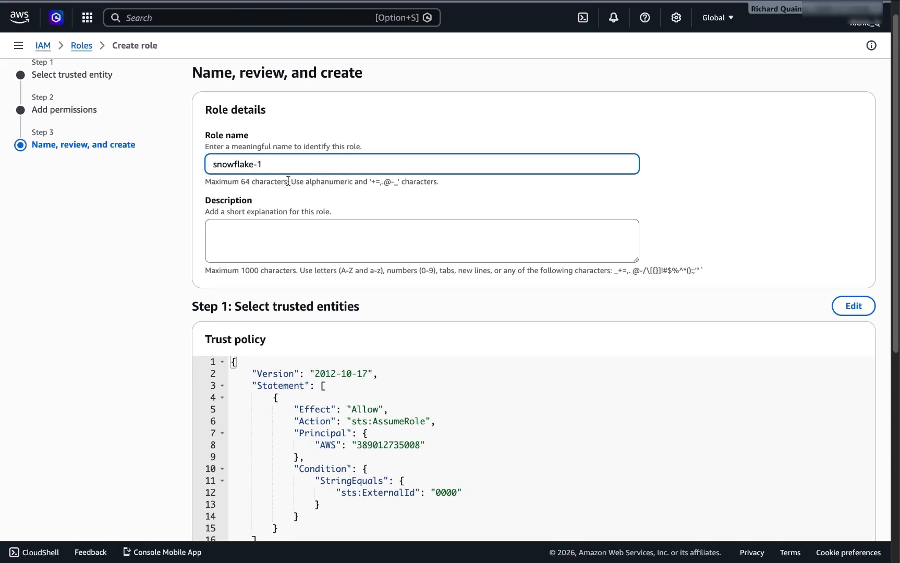
scroll(284, 174, "up", 2)
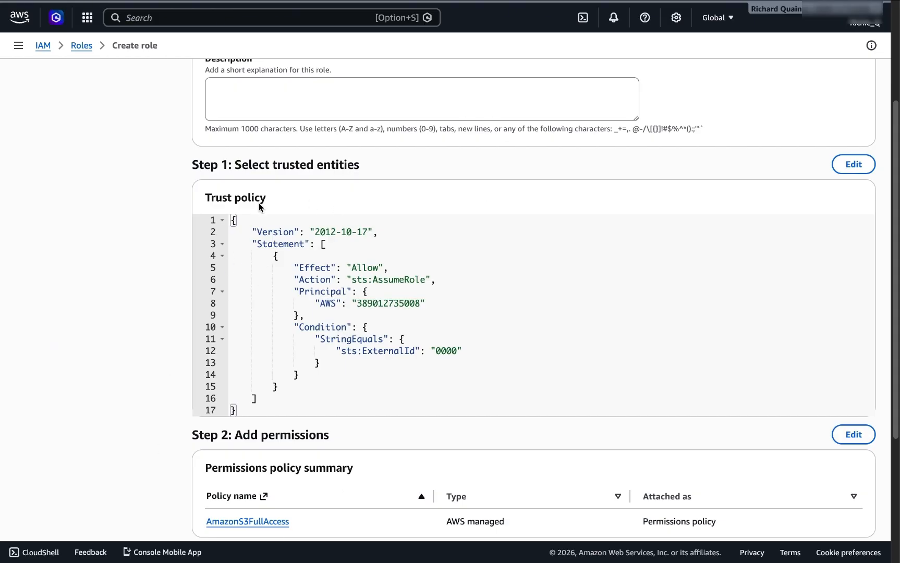
scroll(315, 276, "down", 4)
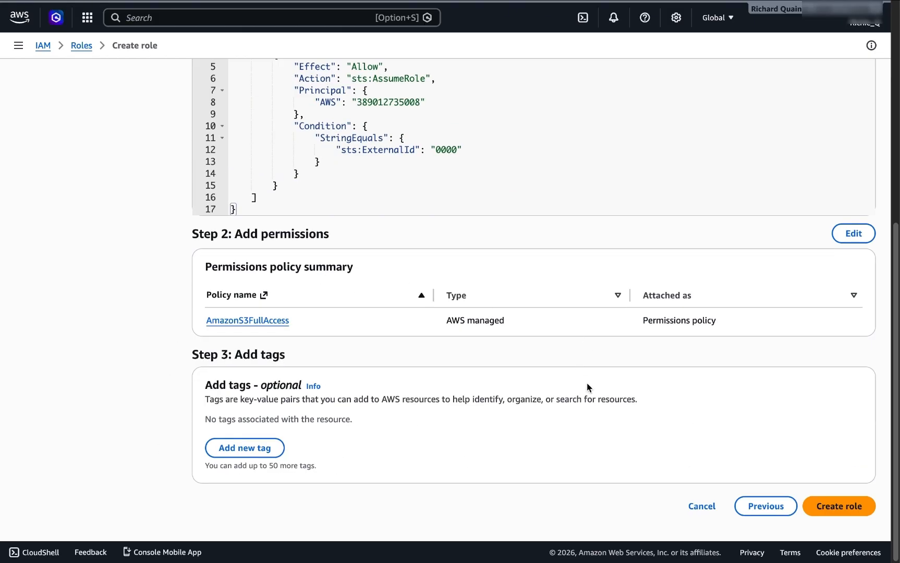
left_click(821, 509)
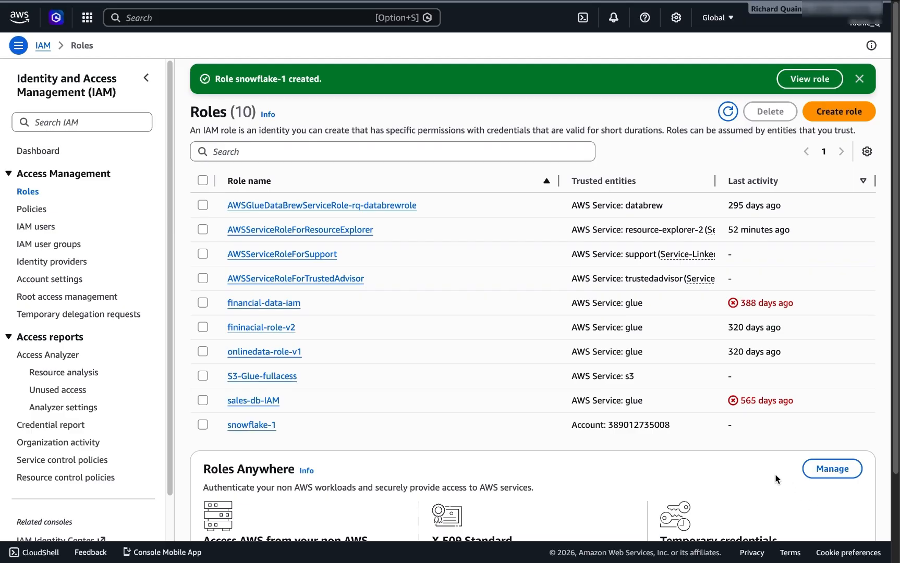
Step: Copy the snowflake-1 role's ARN in IAM and return to the Snowflake worksheet
left_click(240, 425)
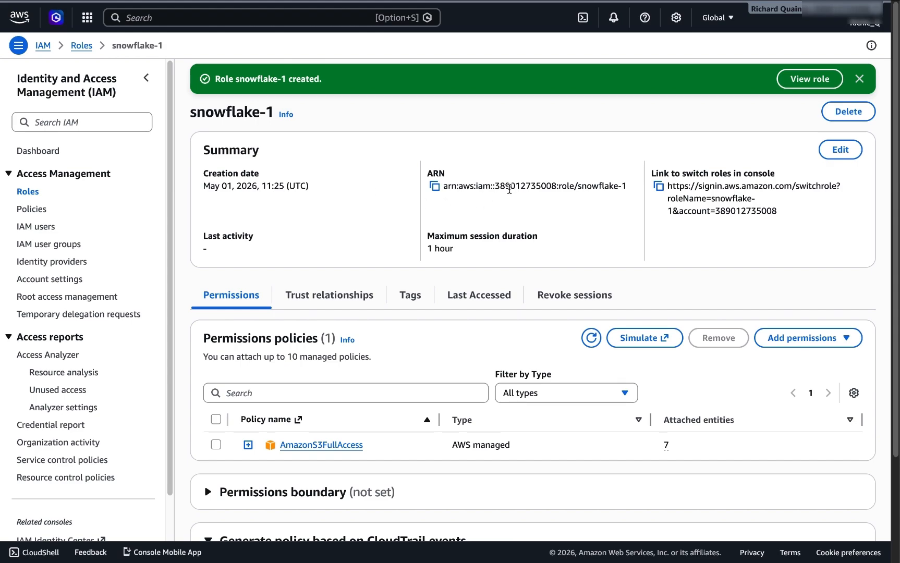
left_click(433, 187)
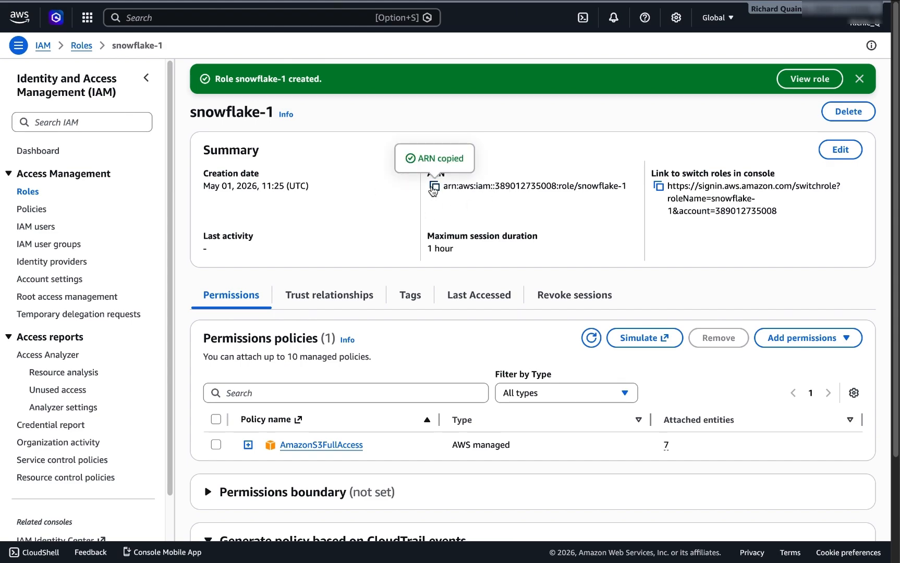
left_click(580, 29)
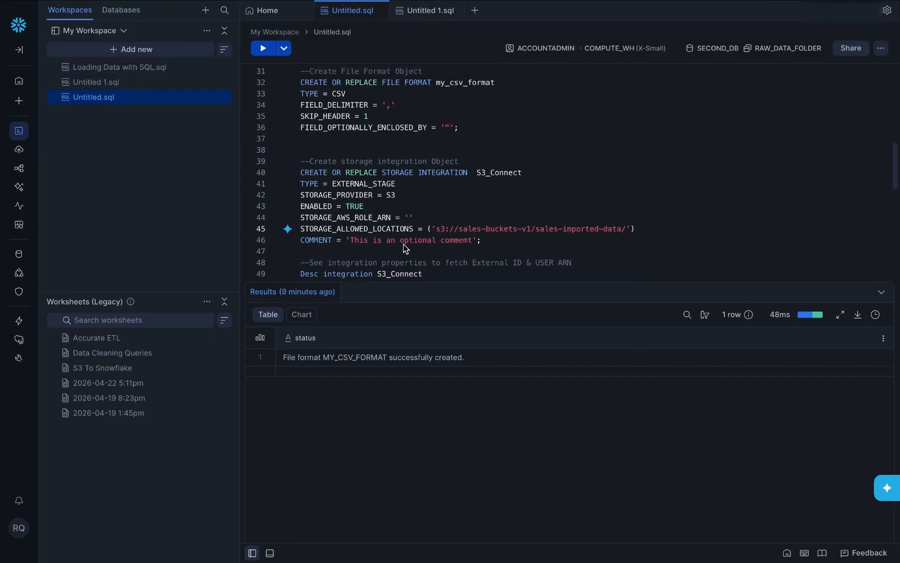
Step: Paste the snowflake-1 ARN into STORAGE_AWS_ROLE_ARN and run the integration statement on lines 40–46
left_click(409, 217)
key("ctrl+v")
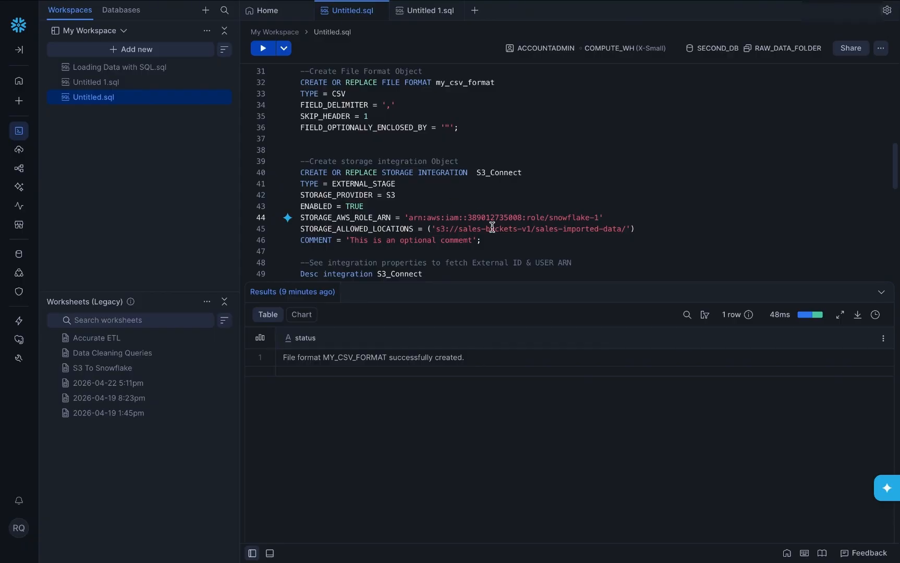
left_click_drag(485, 241, 302, 181)
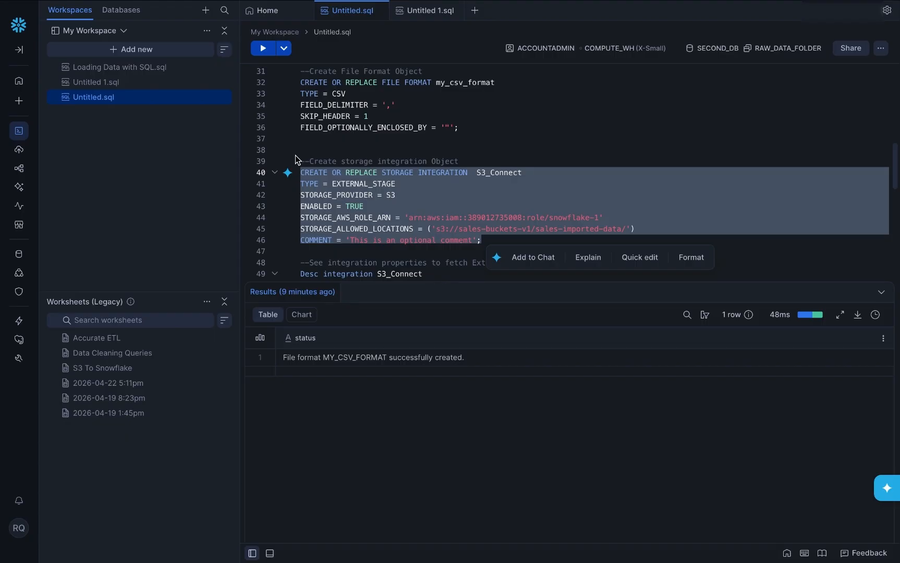
left_click(262, 48)
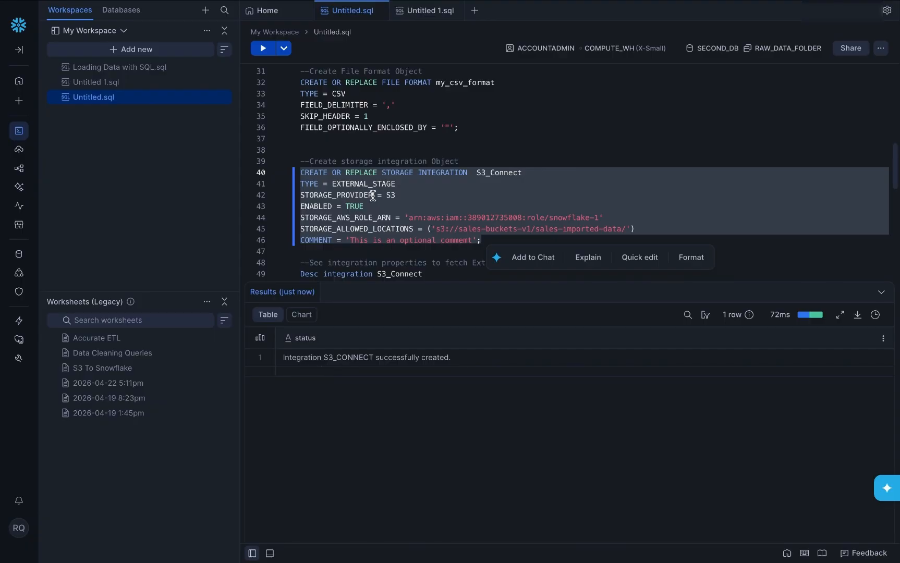
scroll(365, 195, "down", 4)
scroll(355, 172, "up", 2)
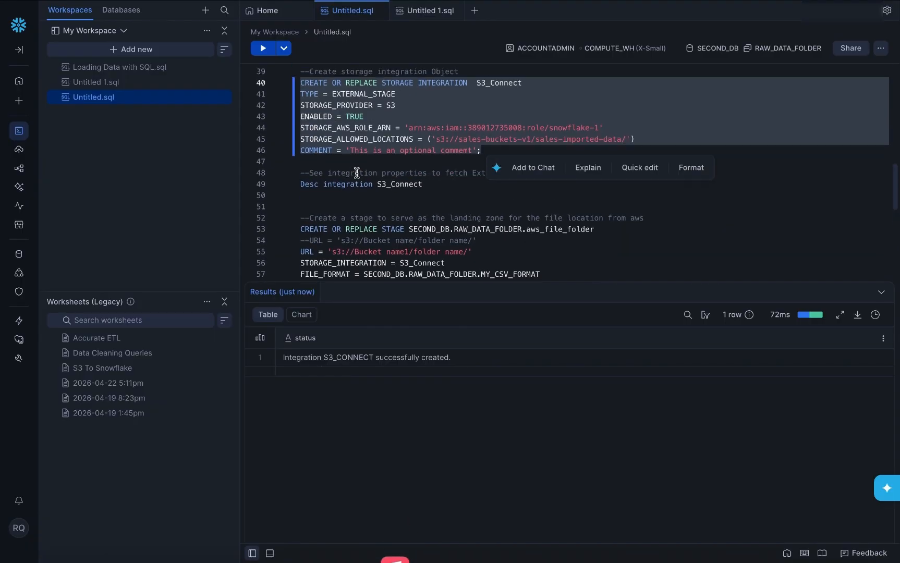
left_click(457, 209)
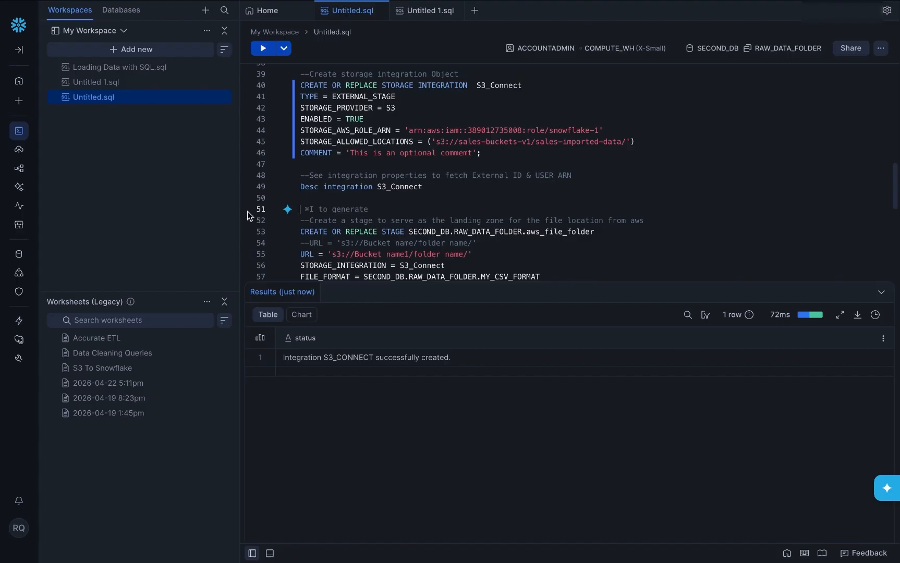
Step: Run Desc integration S3_Connect to list the integration's properties
left_click_drag(423, 186, 295, 187)
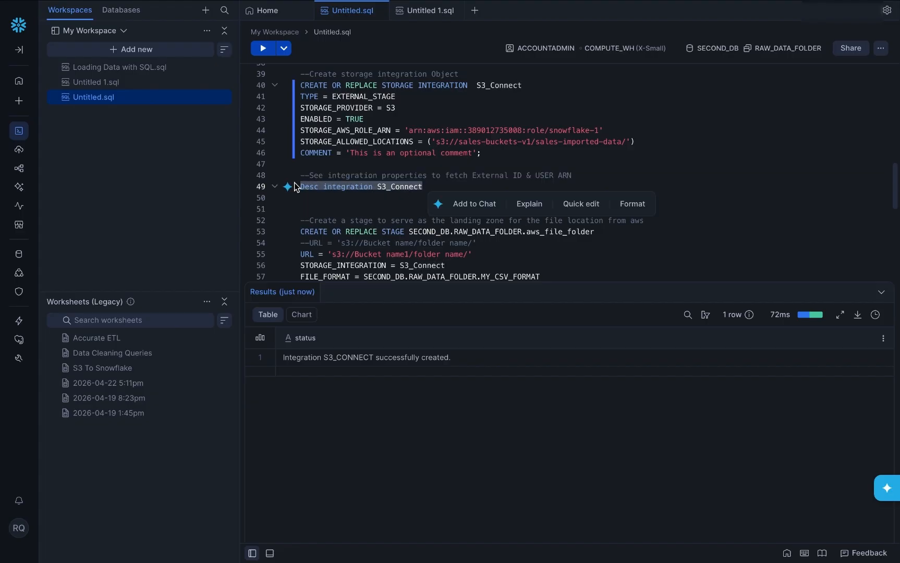
left_click(266, 48)
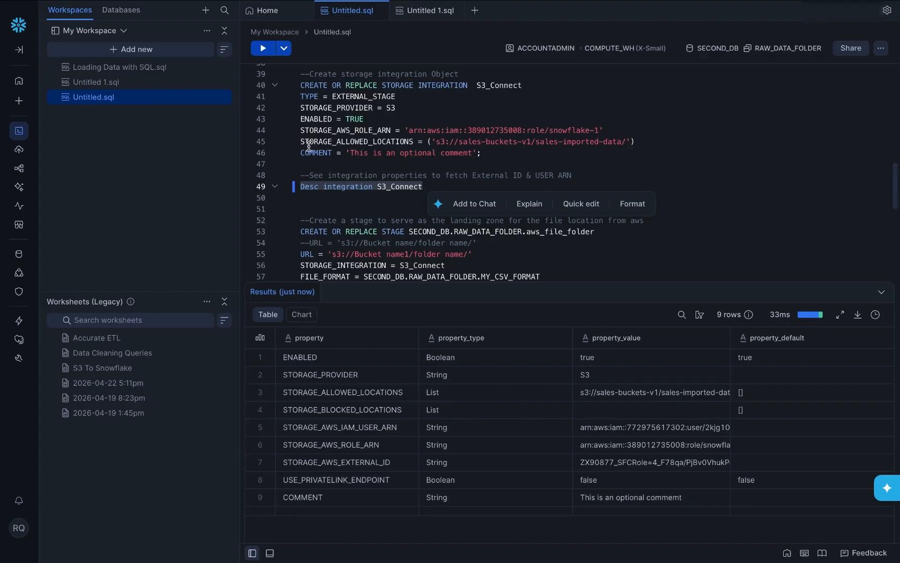
left_click(314, 198)
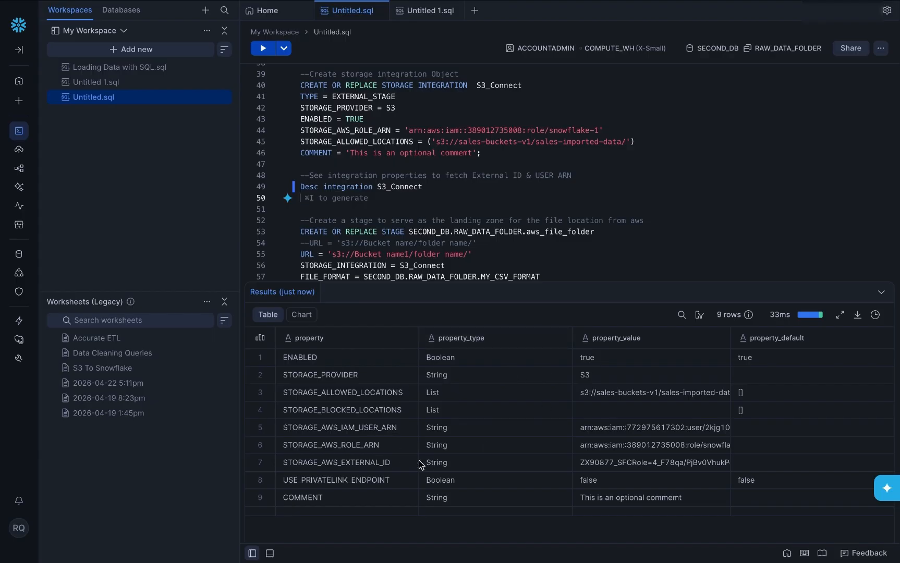
Step: Copy the STORAGE_AWS_IAM_USER_ARN property value from the results
left_click(385, 429)
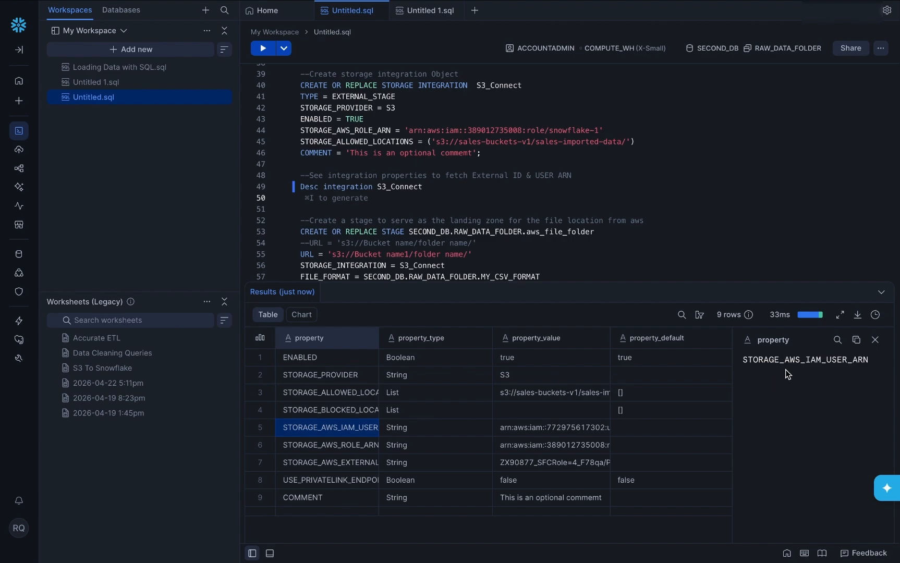
left_click(510, 427)
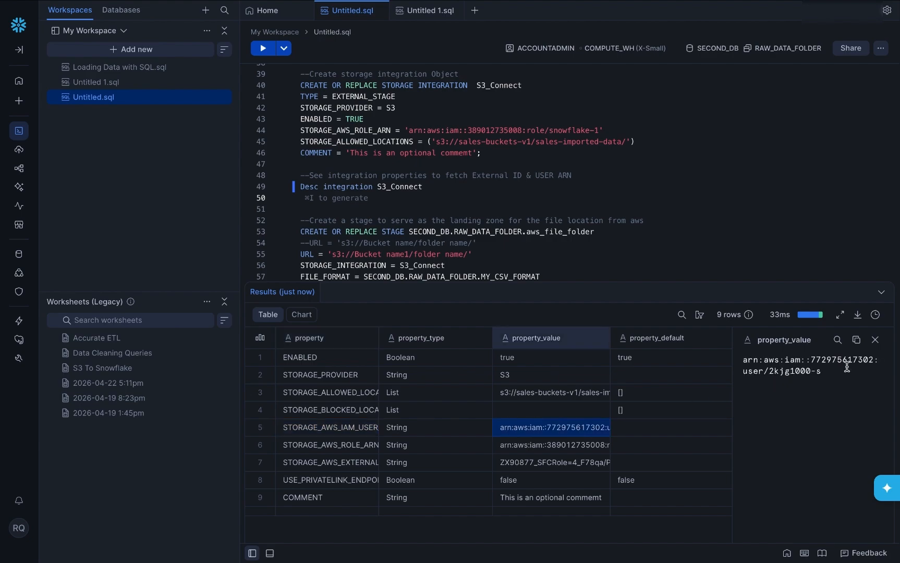
left_click(856, 342)
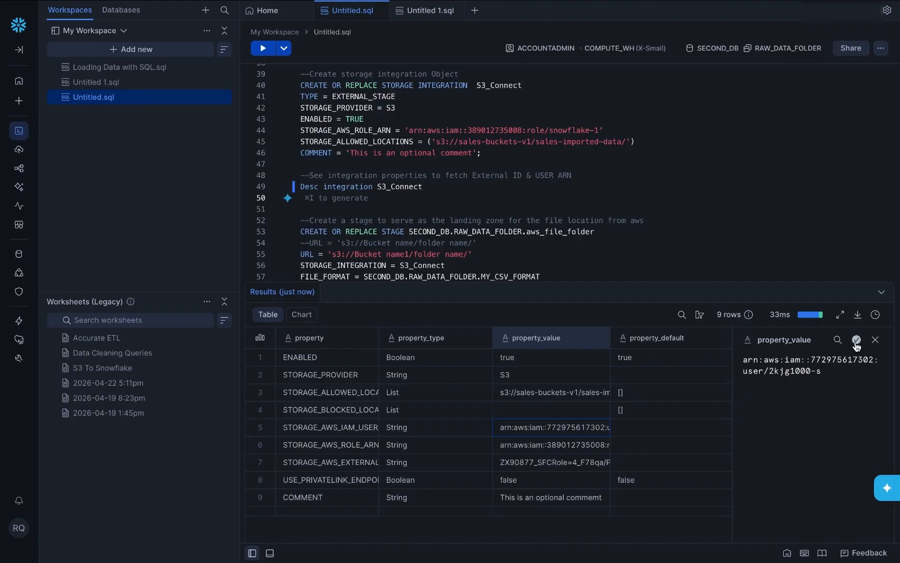
mouse_move(435, 31)
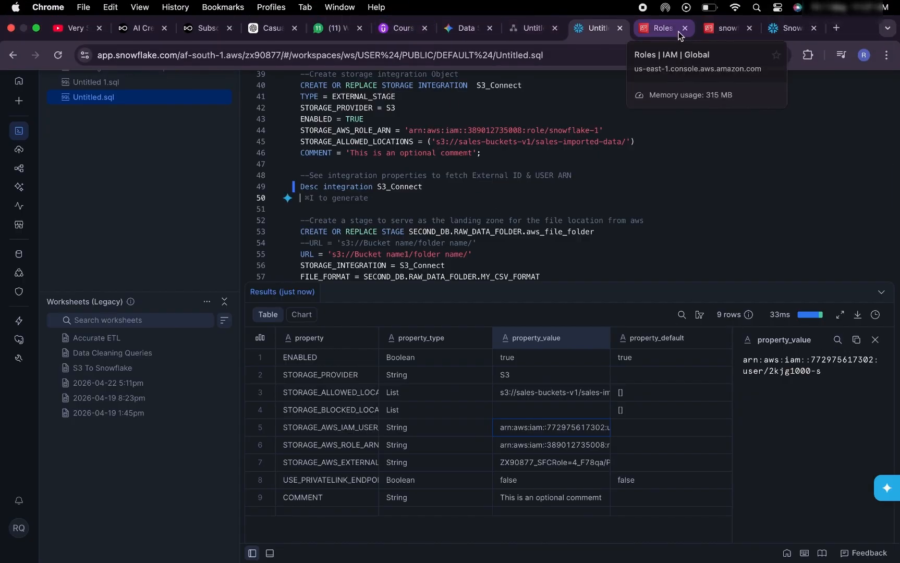
Step: Replace the line 7 principal in snowflake-1's trust policy with the Snowflake IAM user ARN
left_click(653, 29)
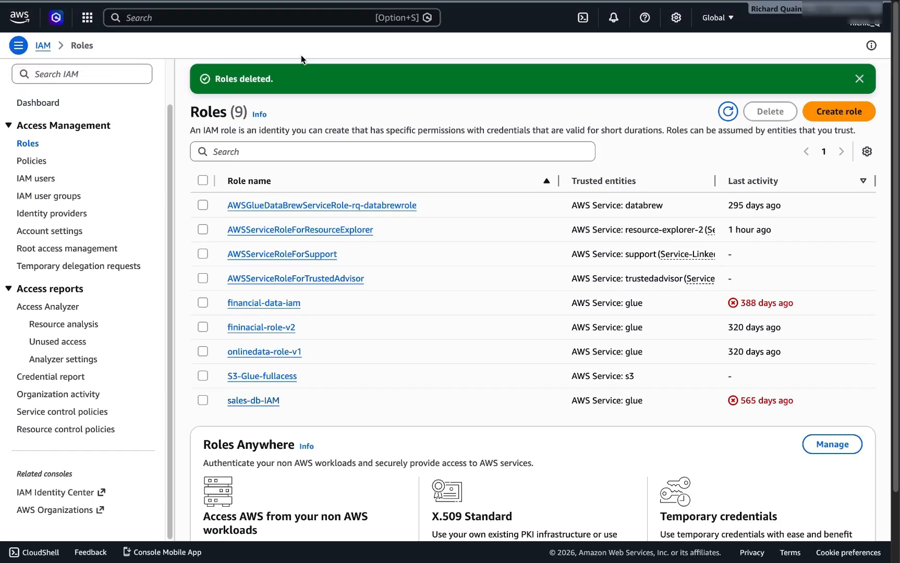
mouse_move(692, 9)
left_click(726, 29)
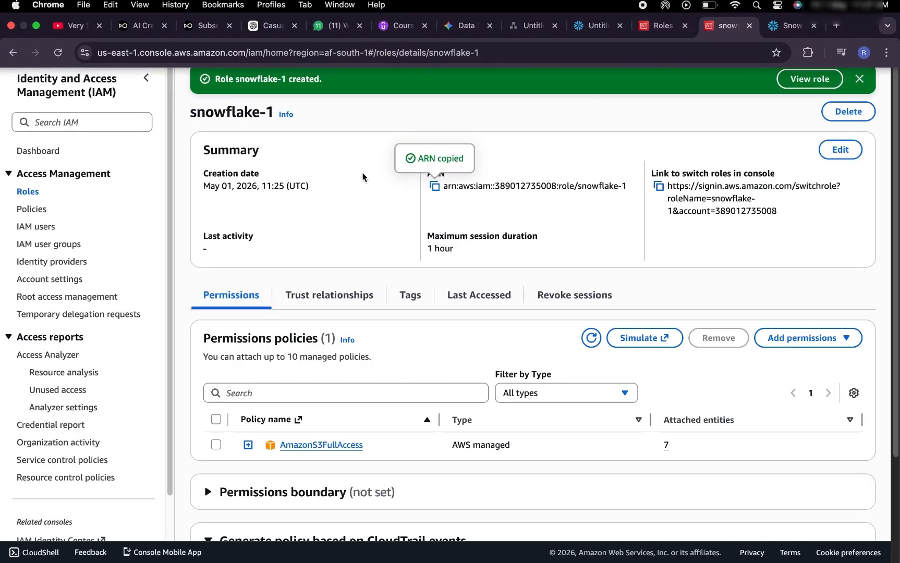
left_click(305, 301)
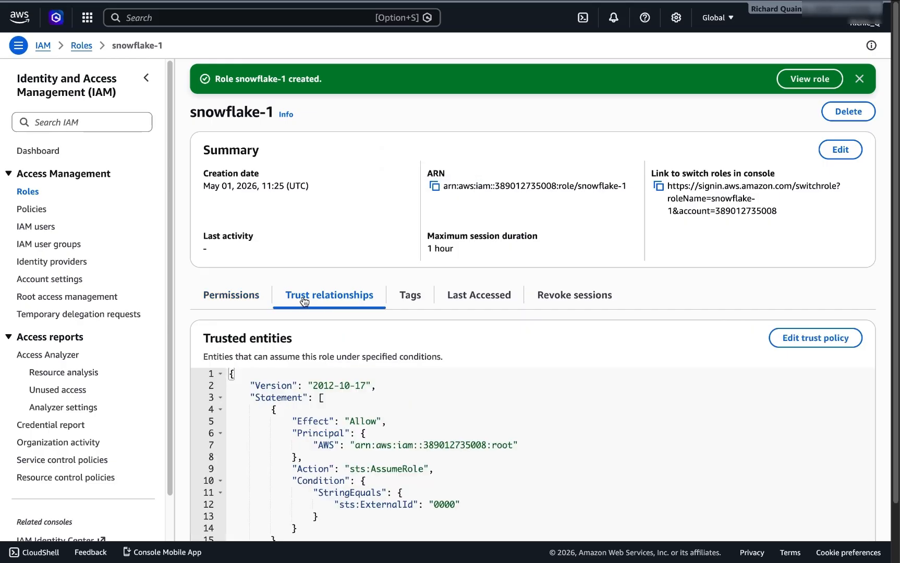
left_click(803, 340)
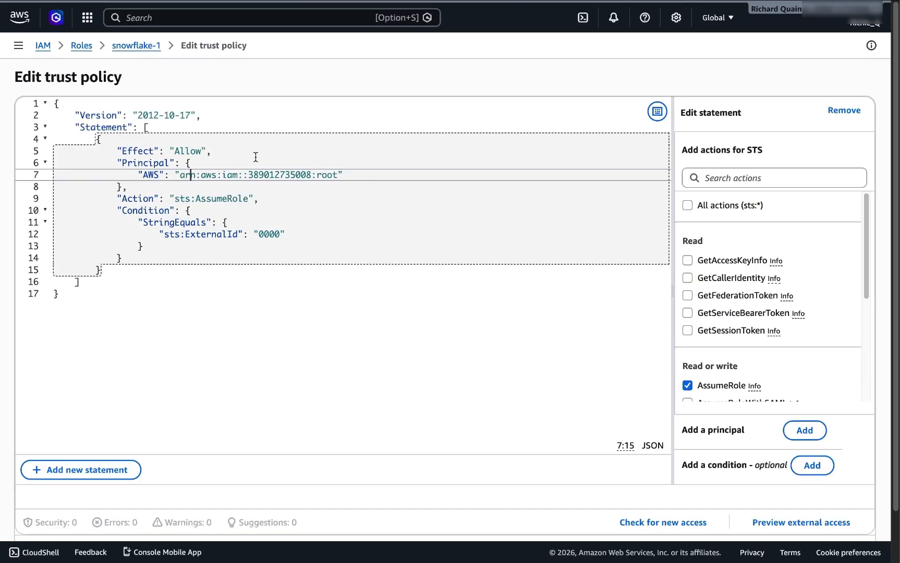
left_click_drag(338, 174, 180, 176)
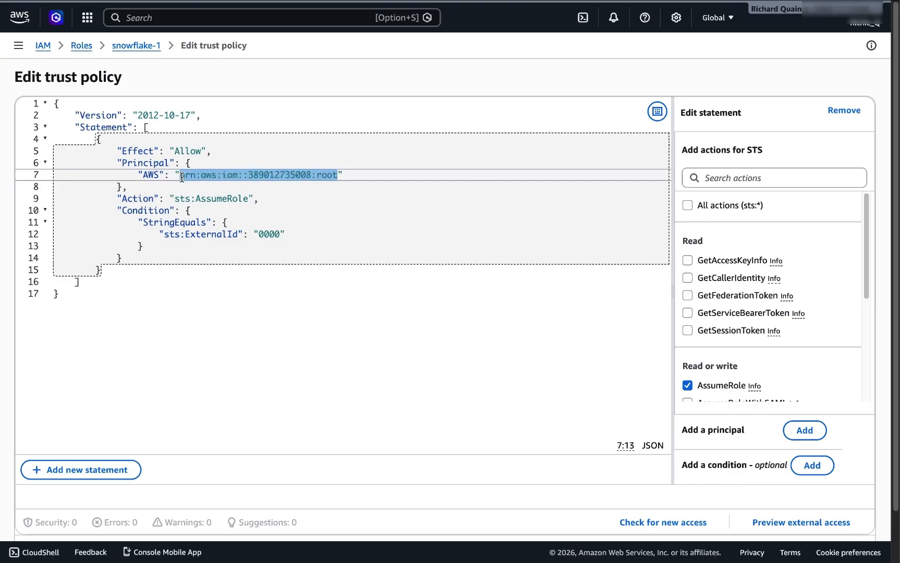
key("super+v")
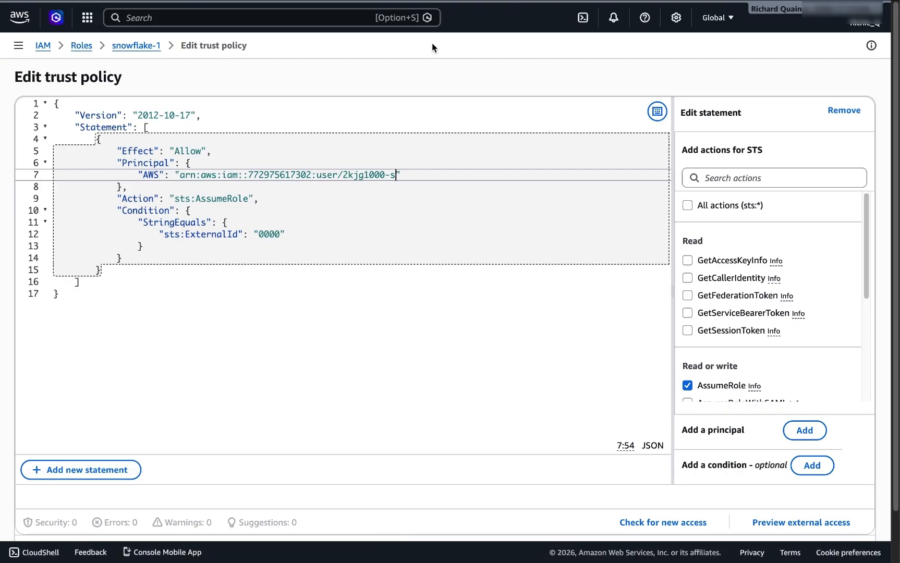
Step: Copy the STORAGE_AWS_EXTERNAL_ID value from the Snowflake describe results
left_click(592, 28)
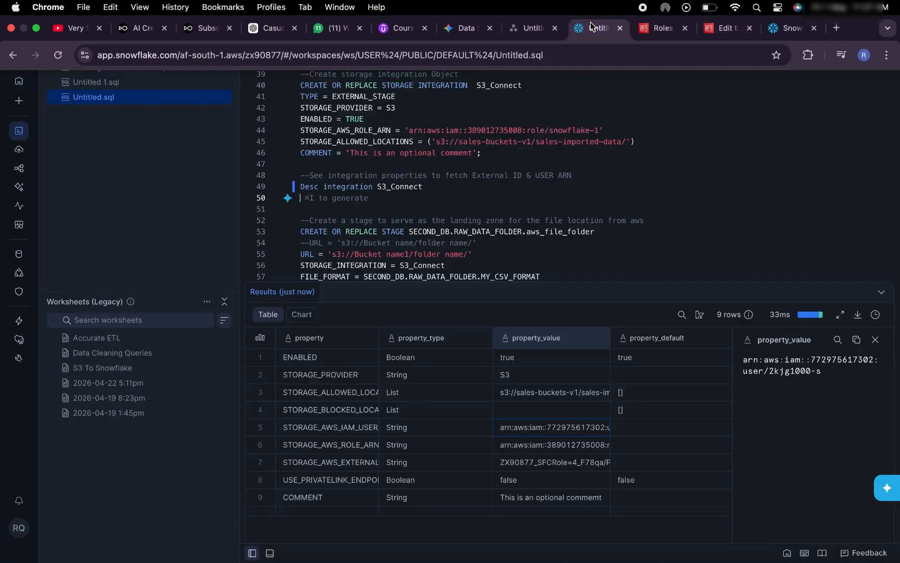
left_click(332, 463)
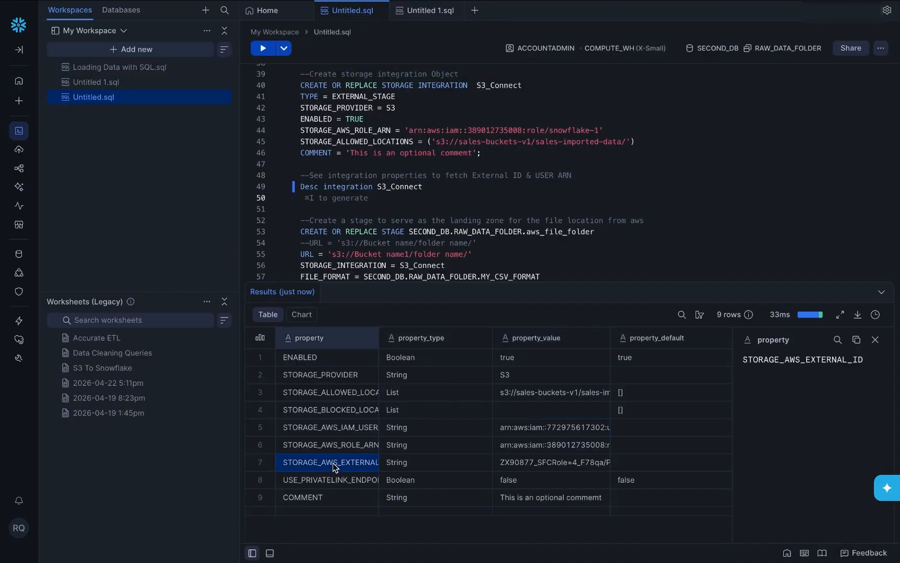
left_click(506, 464)
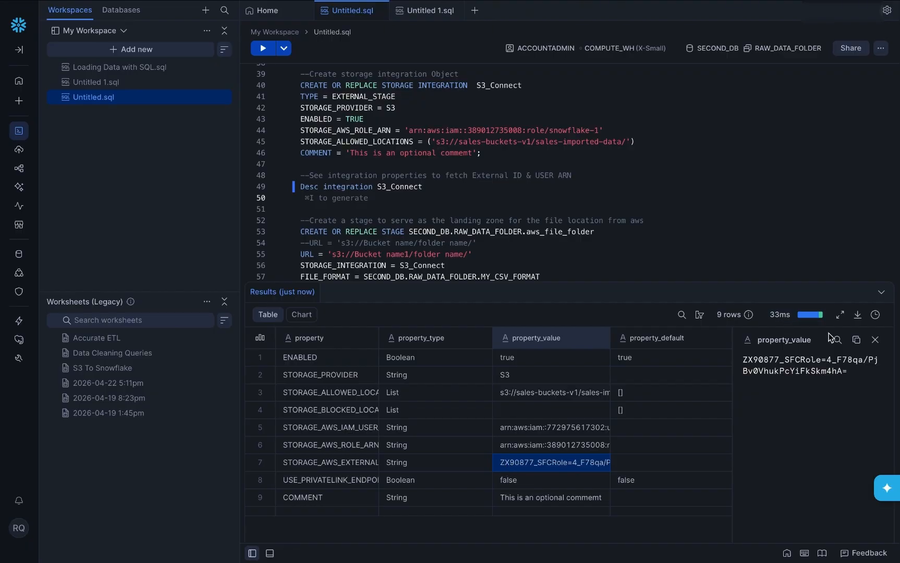
left_click(857, 340)
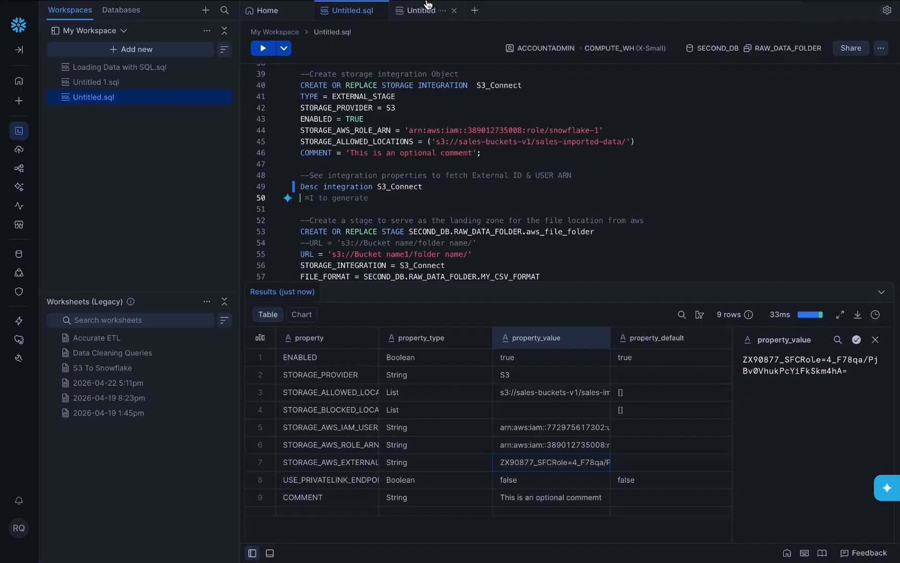
Step: Replace 0000 in the sts:ExternalId condition with the Snowflake external ID and update the policy
mouse_move(480, 4)
left_click(710, 30)
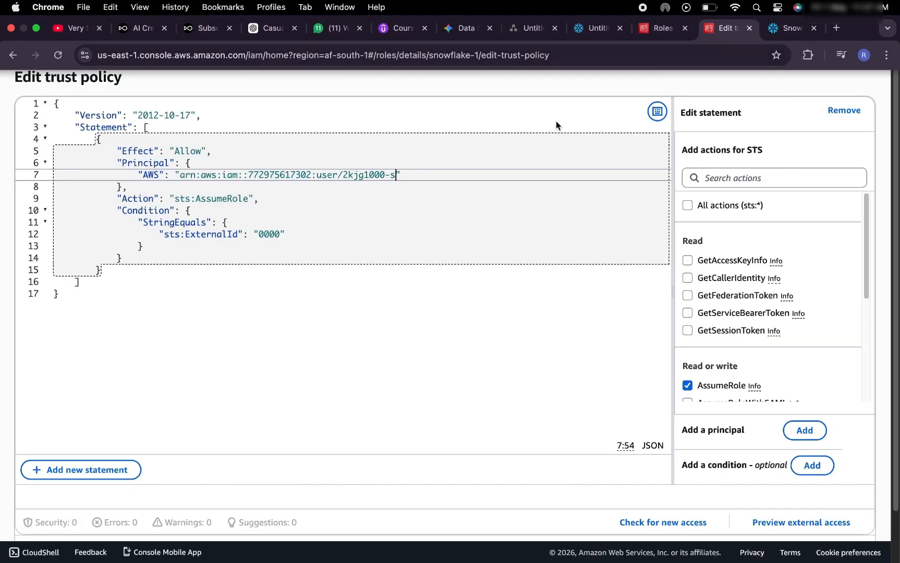
double_click(267, 233)
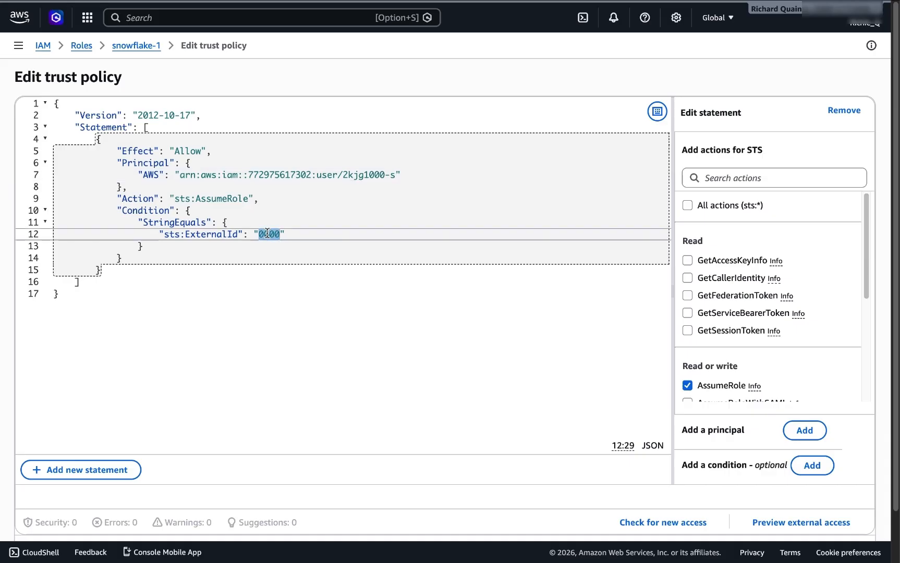
key("super+v")
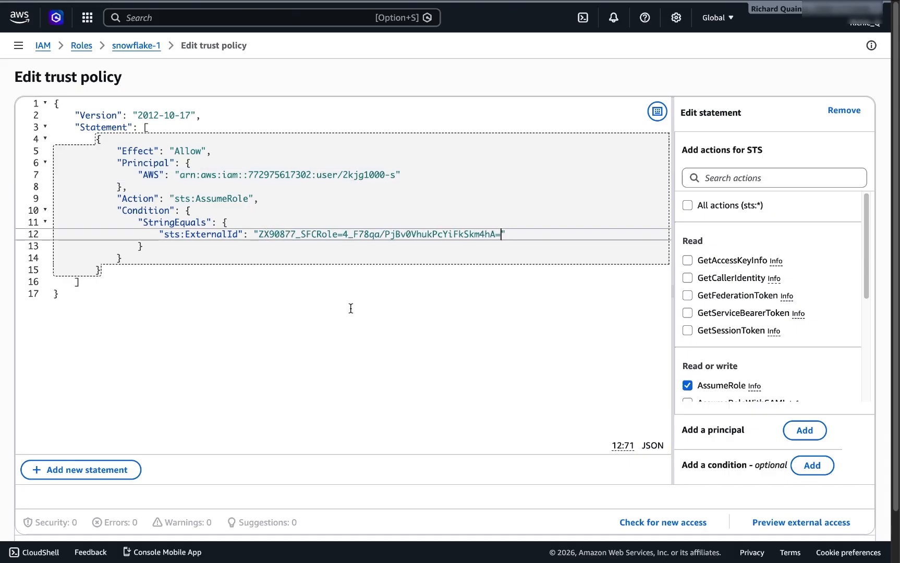
scroll(473, 391, "down", 1)
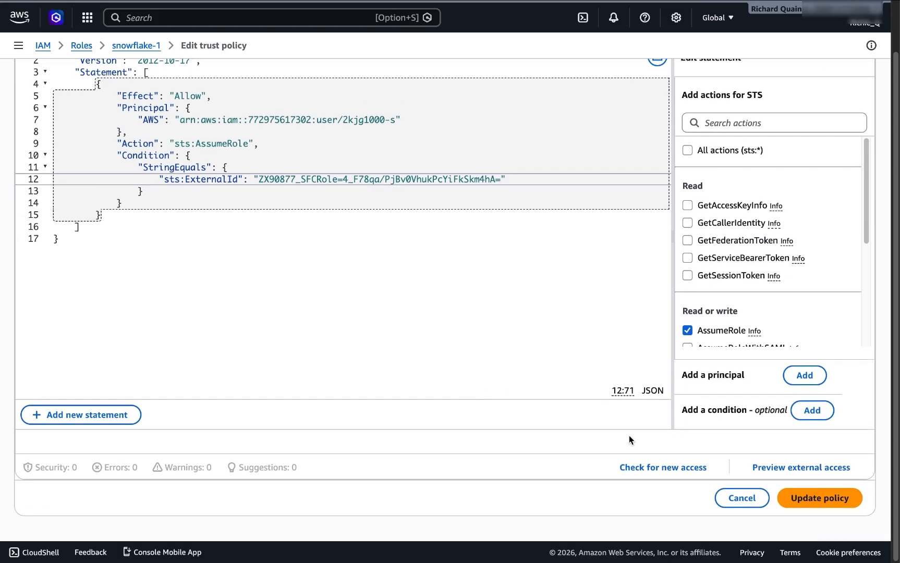
left_click(800, 497)
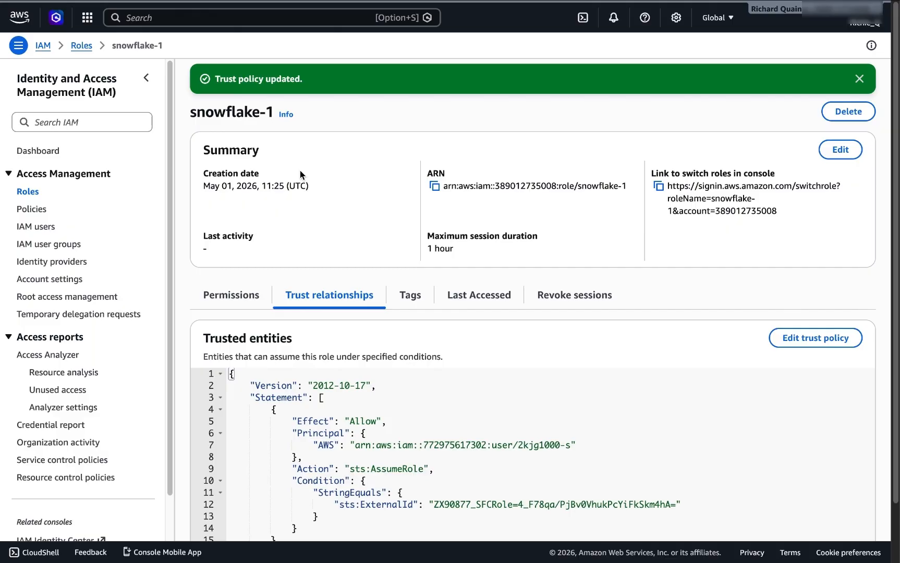
mouse_move(252, 2)
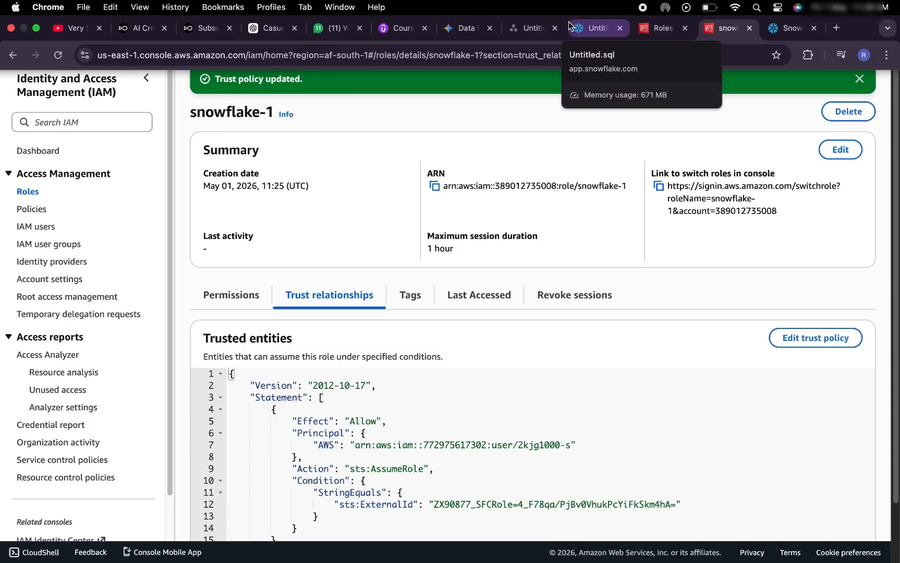
Step: Delete the commented-out URL line 54 from the Snowflake script
left_click(592, 32)
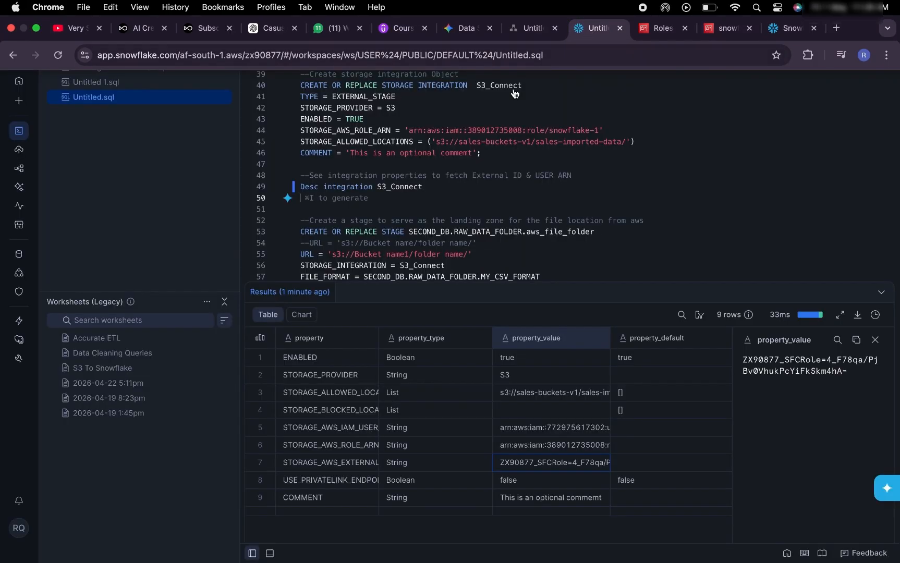
scroll(432, 183, "down", 3)
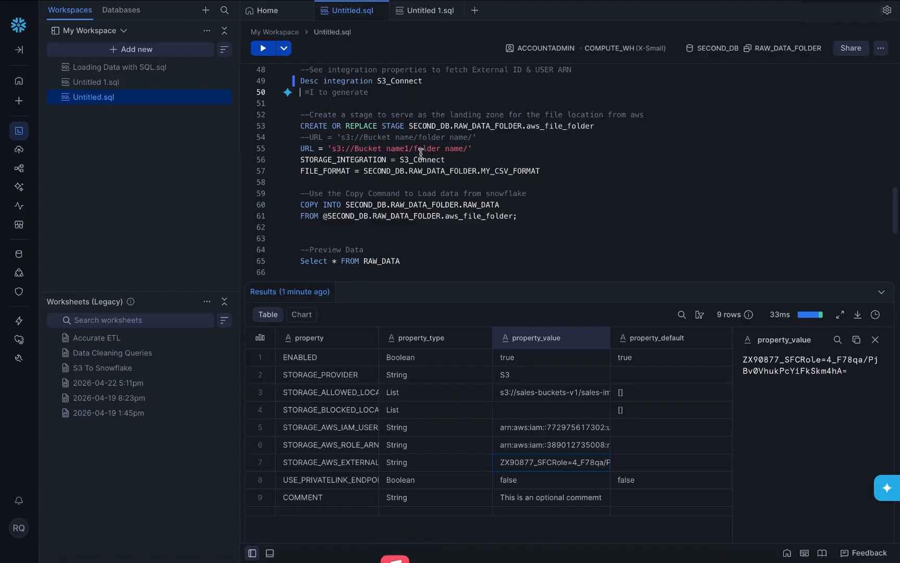
left_click_drag(488, 139, 283, 141)
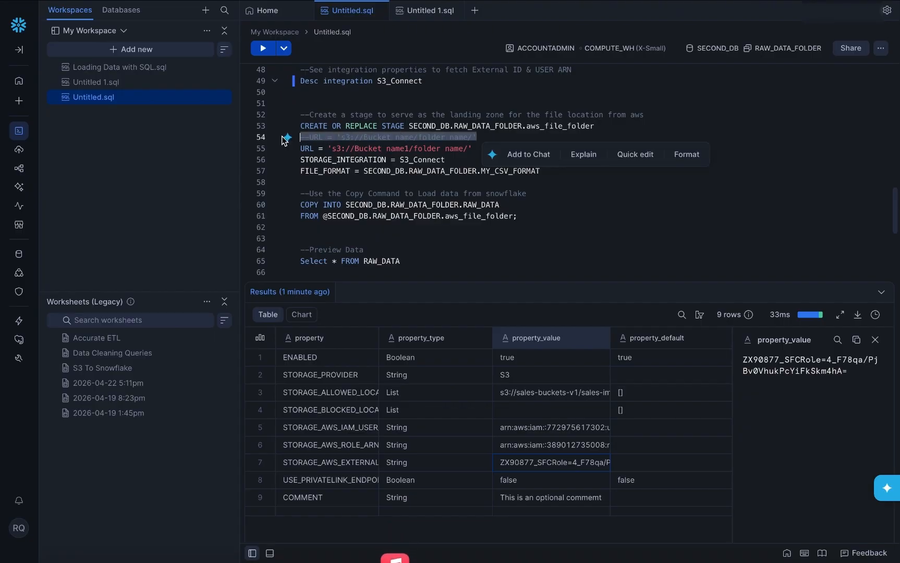
key("BackSpace")
key("BackSpace")
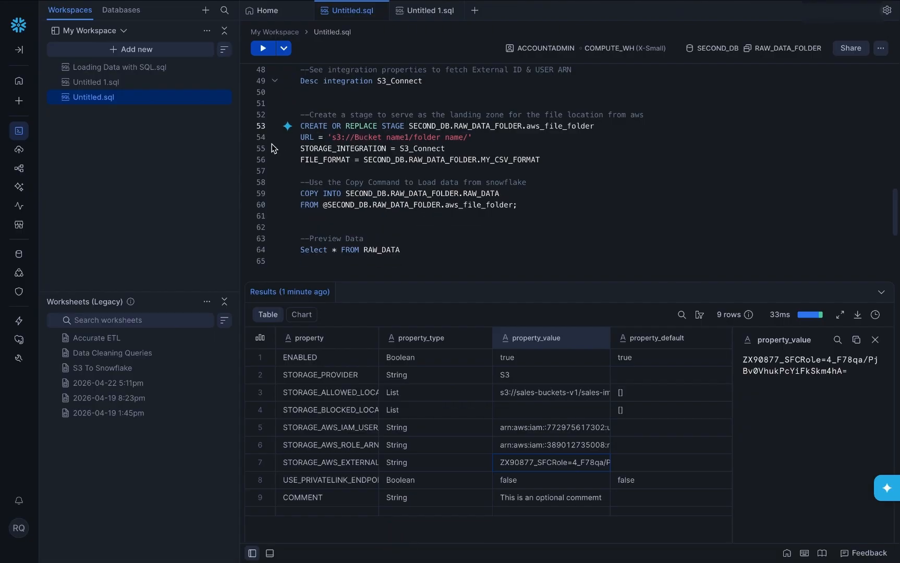
Step: Set the aws_file_folder stage URL to 's3://sales-buckets-v1/sales-imported-data/'
scroll(360, 153, "up", 3)
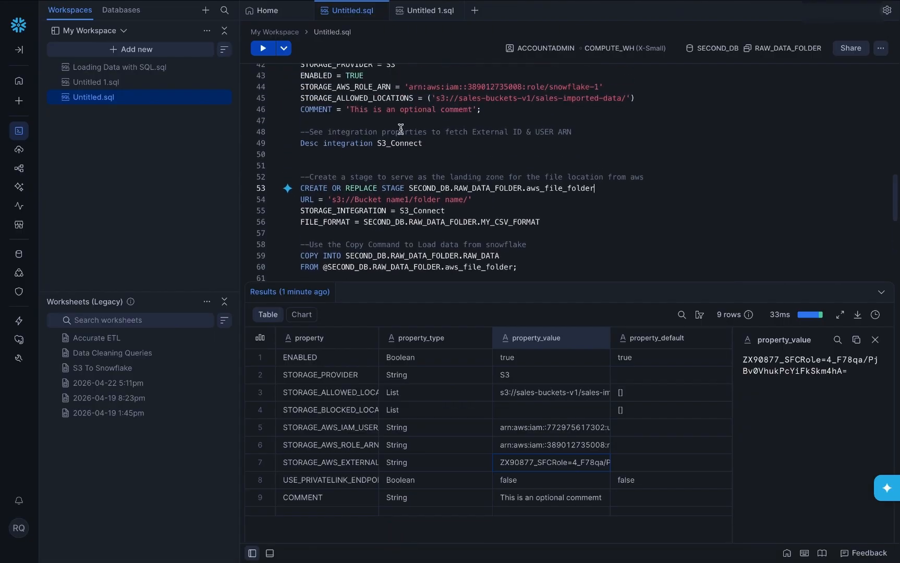
left_click_drag(437, 98, 626, 98)
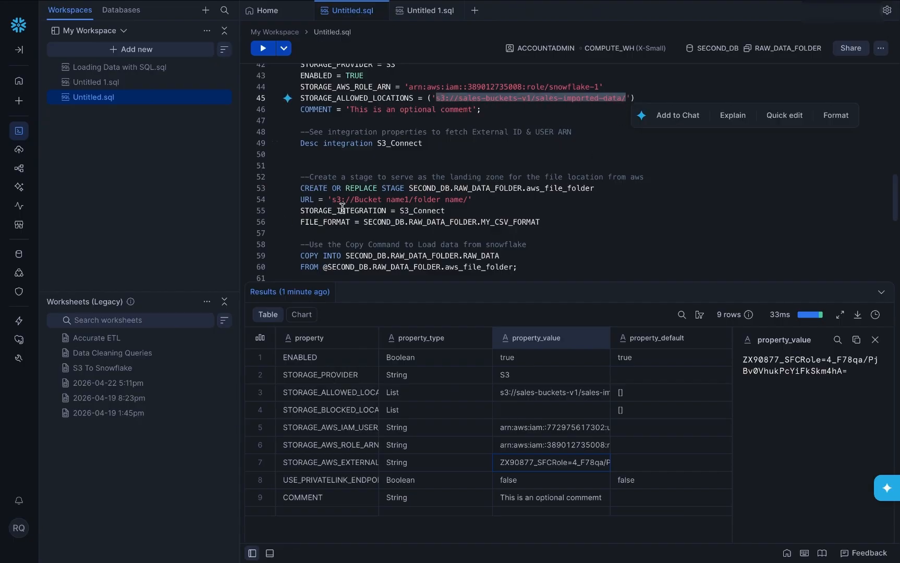
left_click_drag(334, 200, 471, 205)
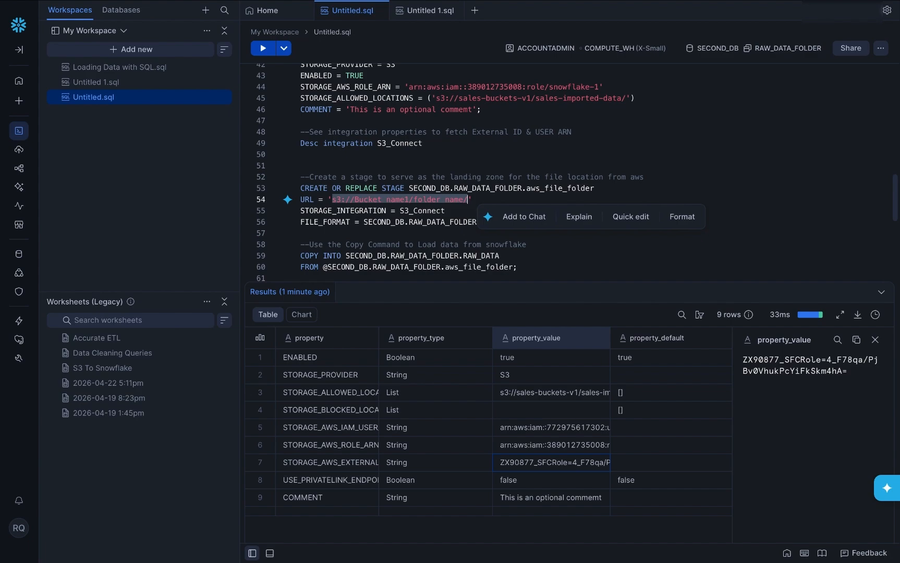
key("ctrl+v")
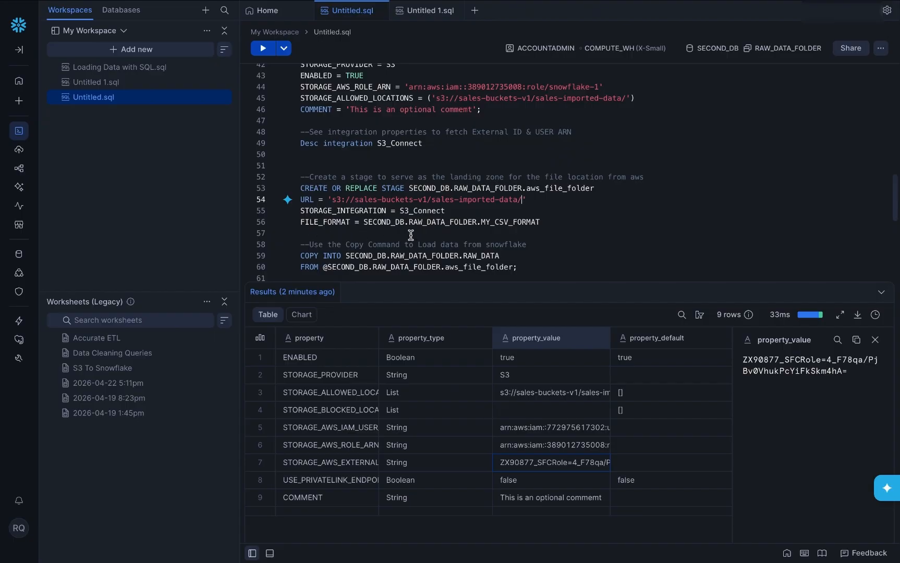
scroll(458, 219, "up", 5)
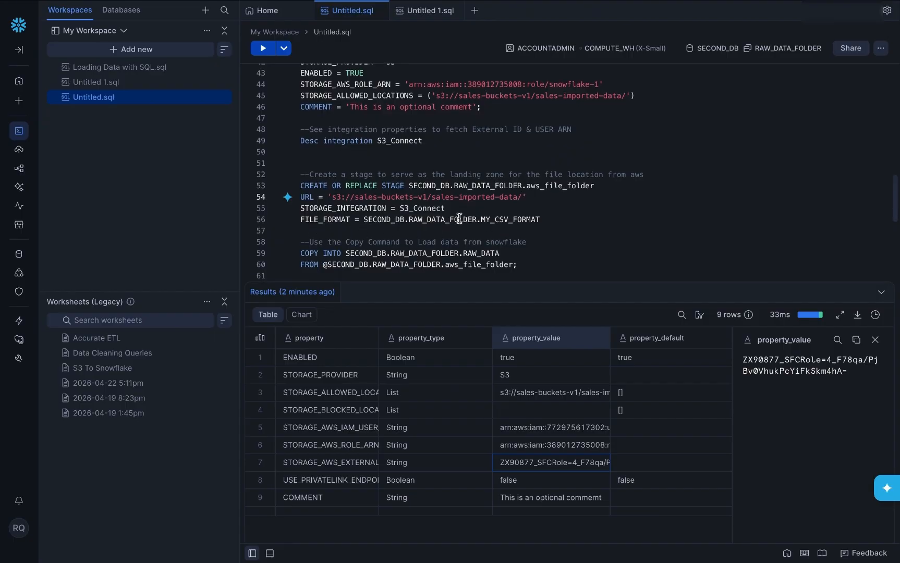
scroll(459, 218, "up", 1)
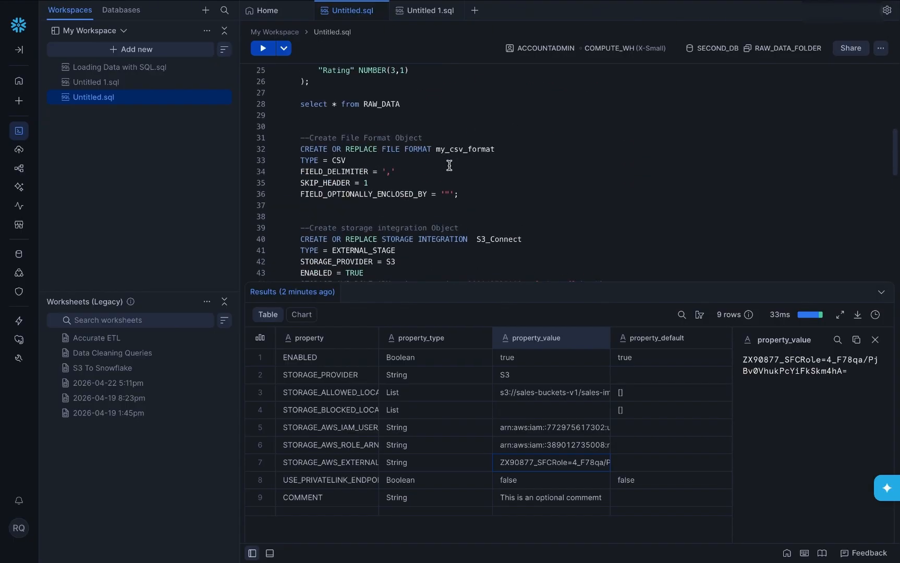
scroll(459, 160, "down", 5)
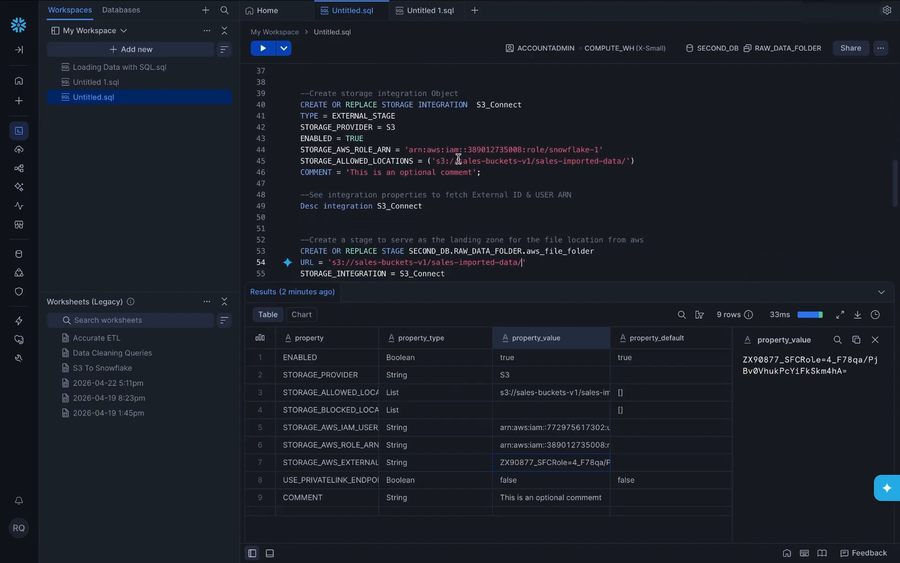
Step: Run the CREATE OR REPLACE STAGE aws_file_folder statement on lines 53–56
left_click_drag(551, 242, 313, 204)
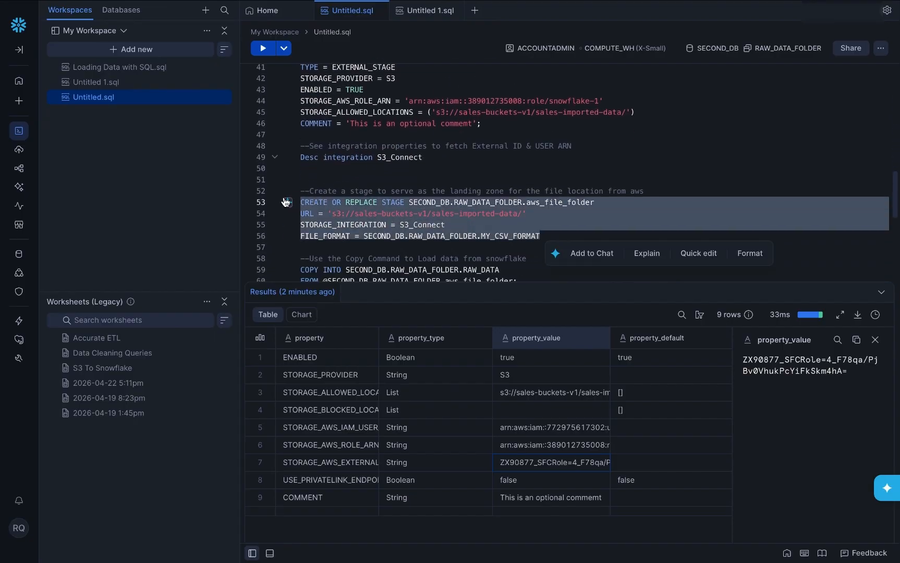
left_click(264, 52)
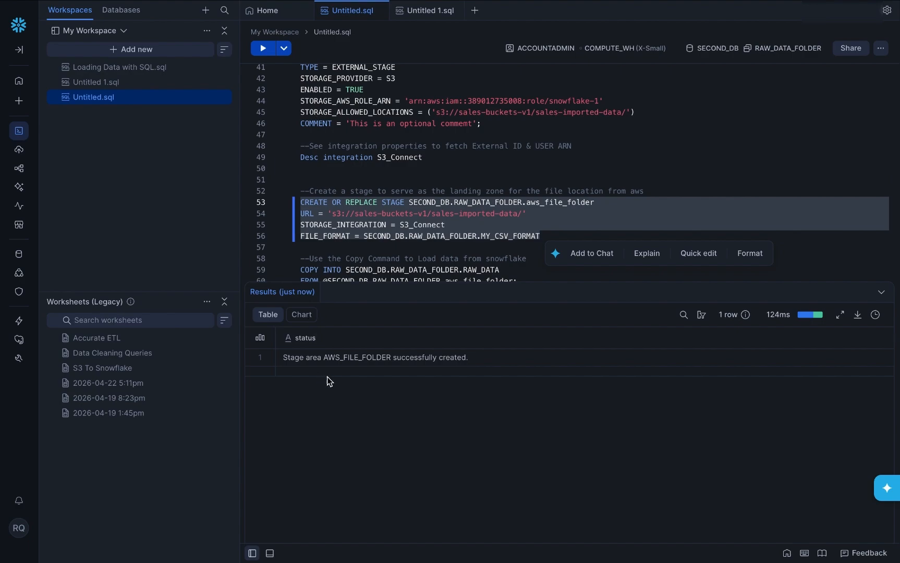
scroll(358, 221, "down", 1)
scroll(360, 222, "up", 3)
scroll(359, 222, "down", 3)
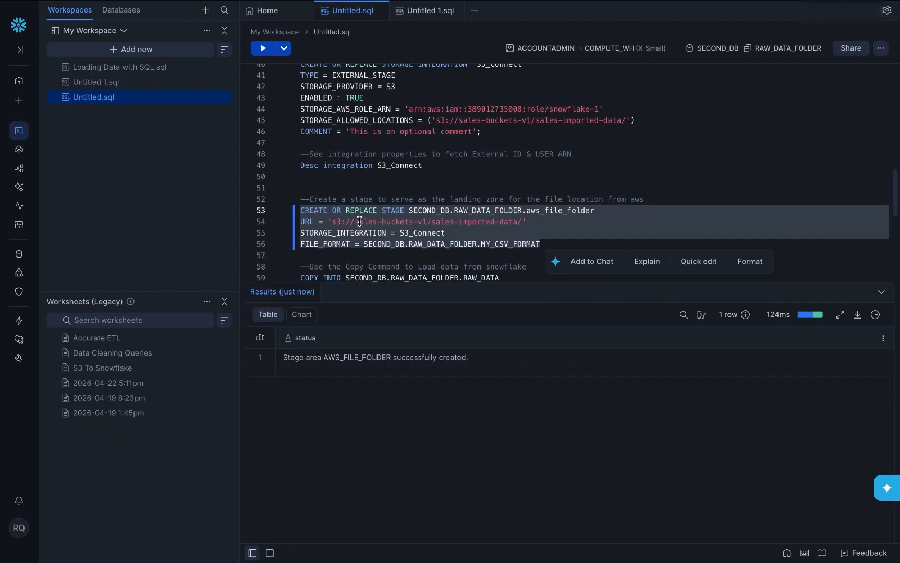
scroll(359, 214, "down", 1)
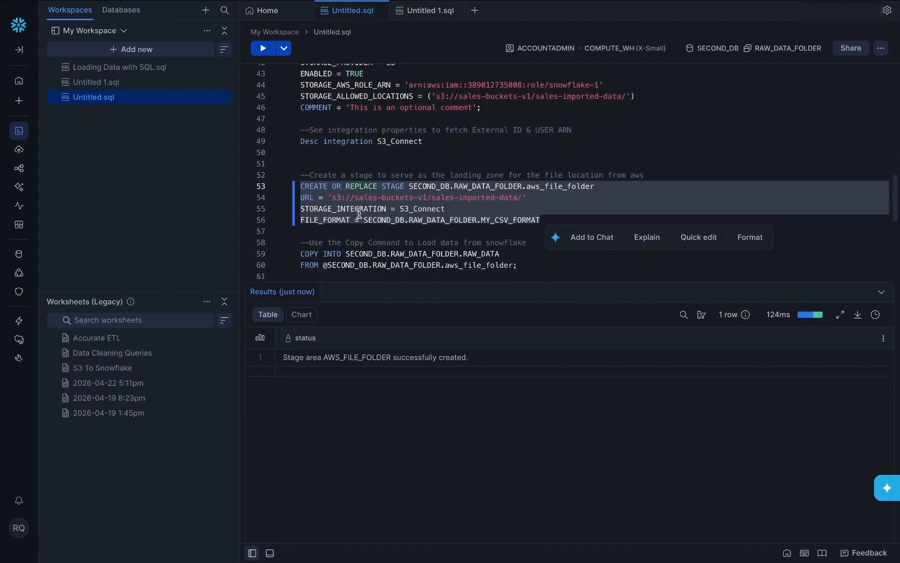
scroll(359, 213, "down", 1)
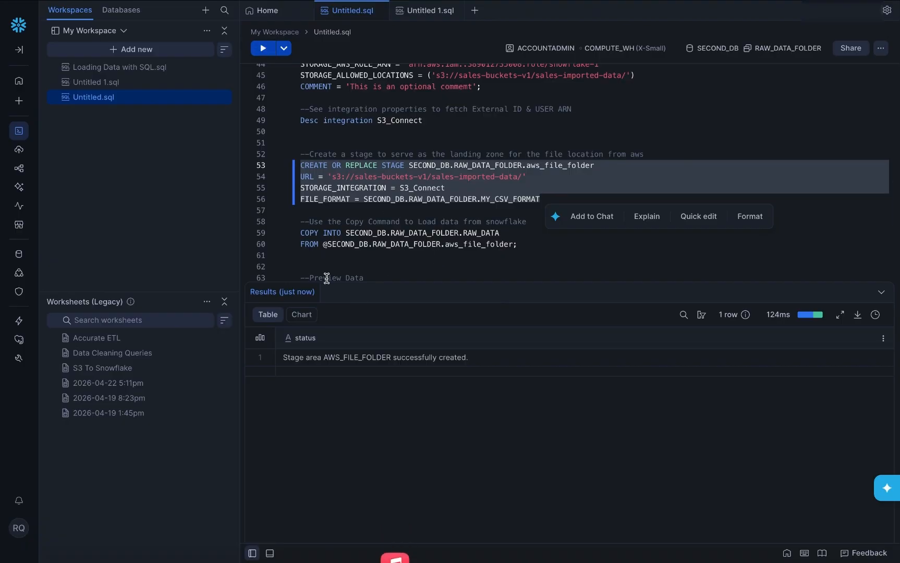
left_click(395, 256)
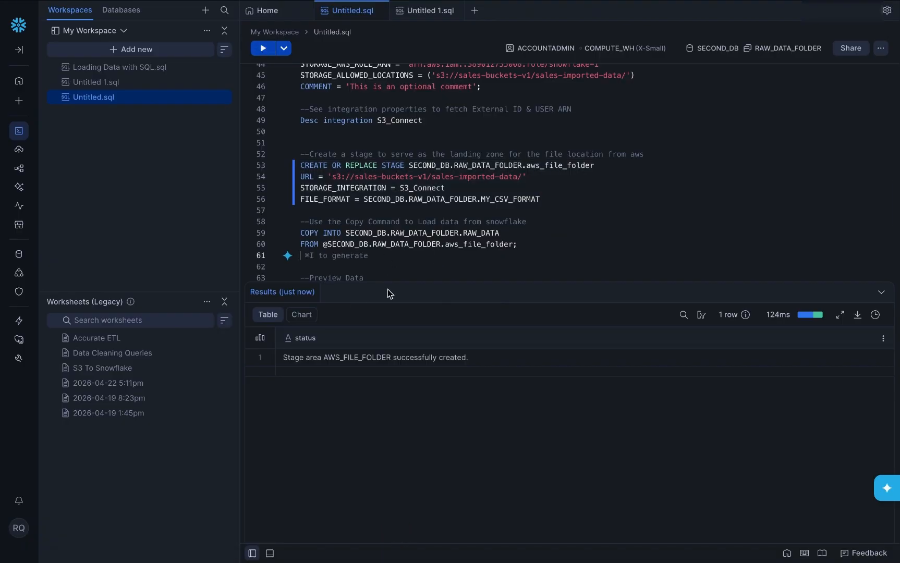
scroll(364, 224, "down", 6)
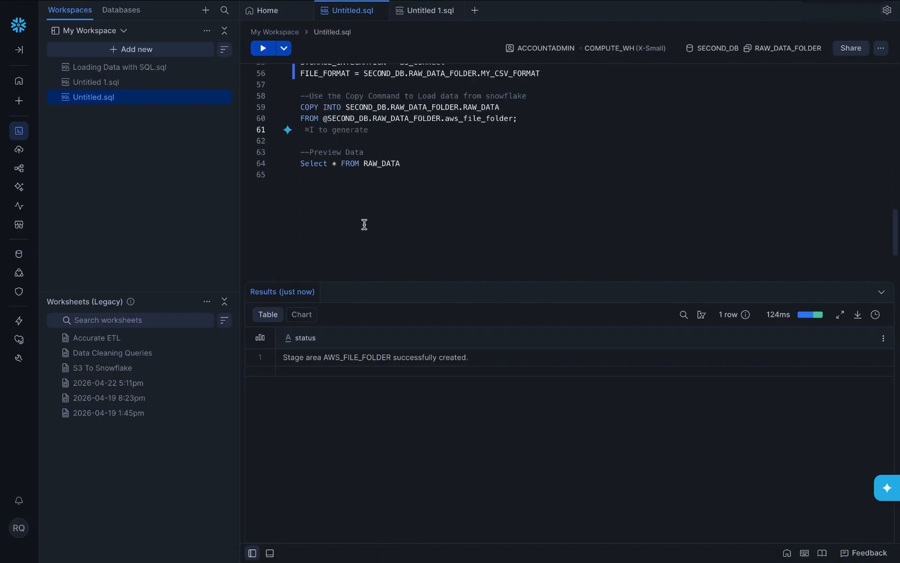
scroll(364, 225, "up", 2)
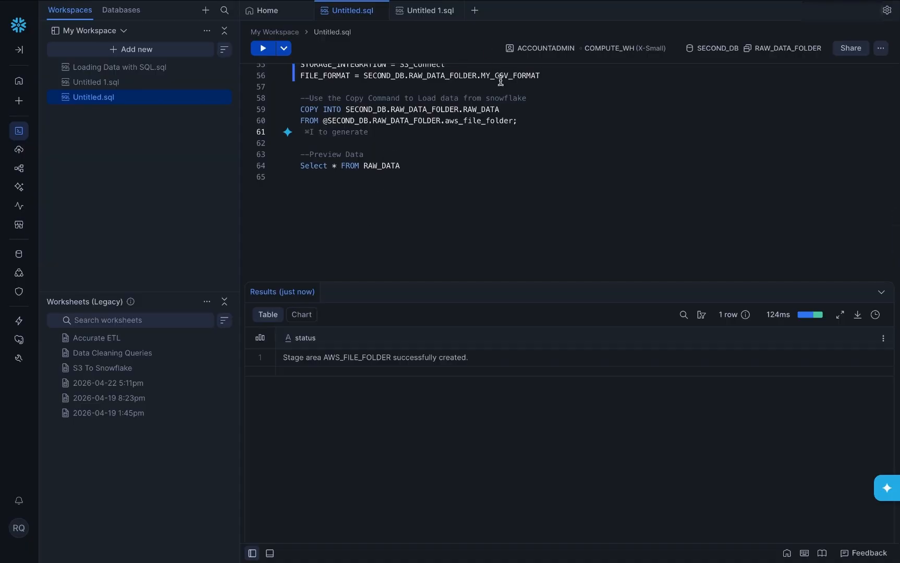
scroll(480, 82, "up", 2)
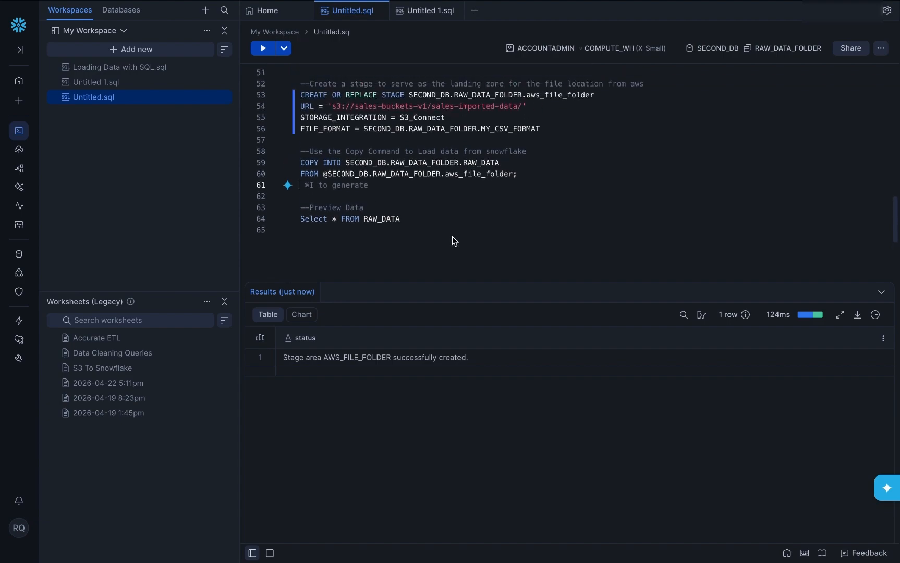
Step: Run COPY INTO to load the stage into RAW_DATA, then run SELECT * FROM RAW_DATA
left_click_drag(529, 181, 291, 152)
left_click(263, 48)
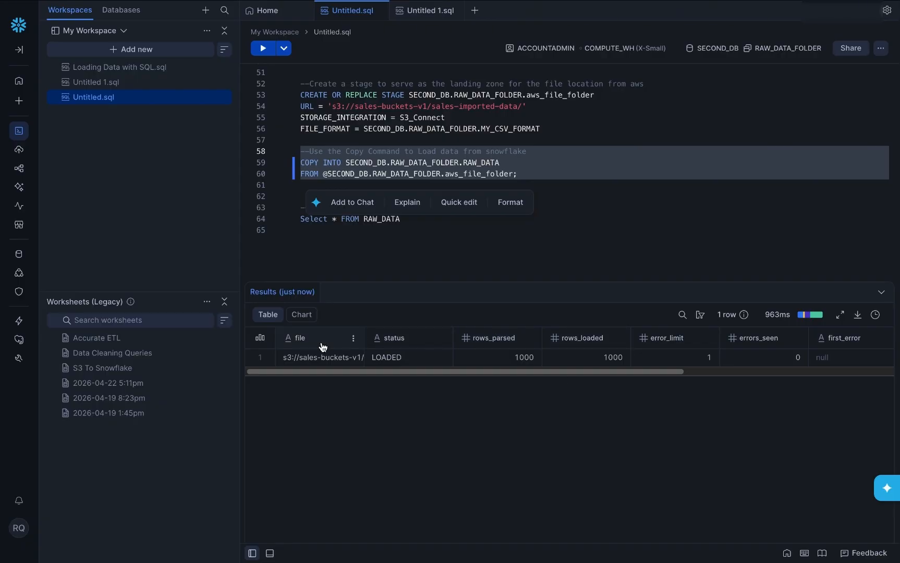
left_click(406, 251)
left_click_drag(411, 221, 227, 223)
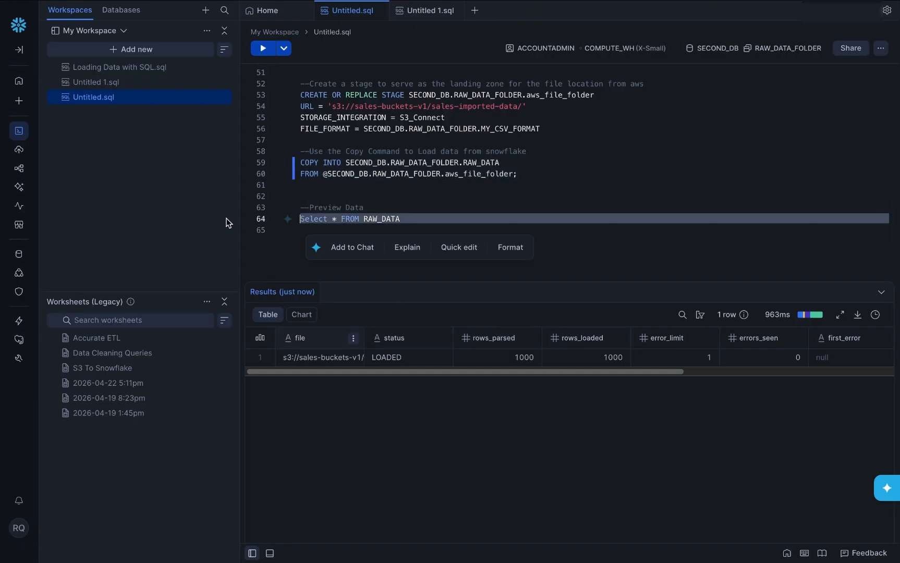
left_click(258, 52)
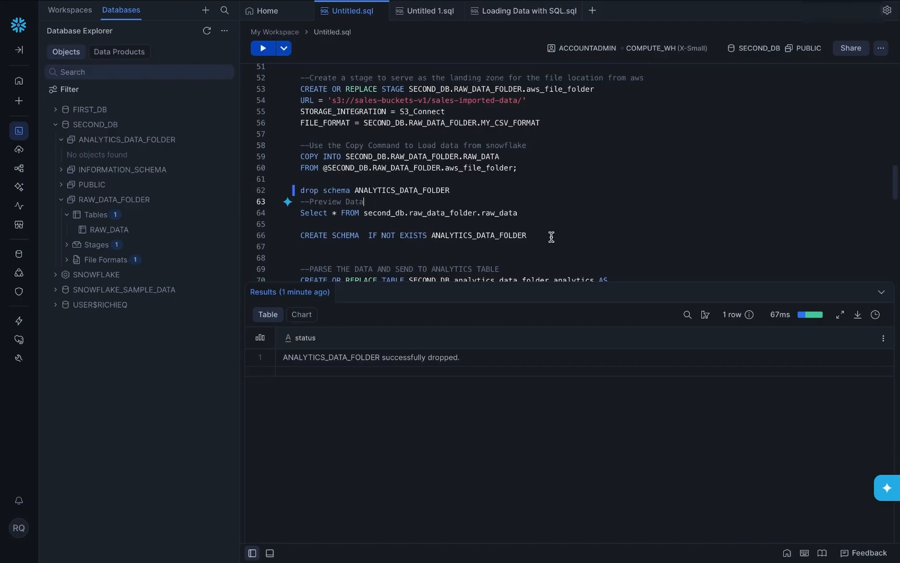
Step: Scroll through the Snowflake worksheet below the RAW_DATA preview
scroll(537, 261, "down", 1)
scroll(551, 237, "up", 3)
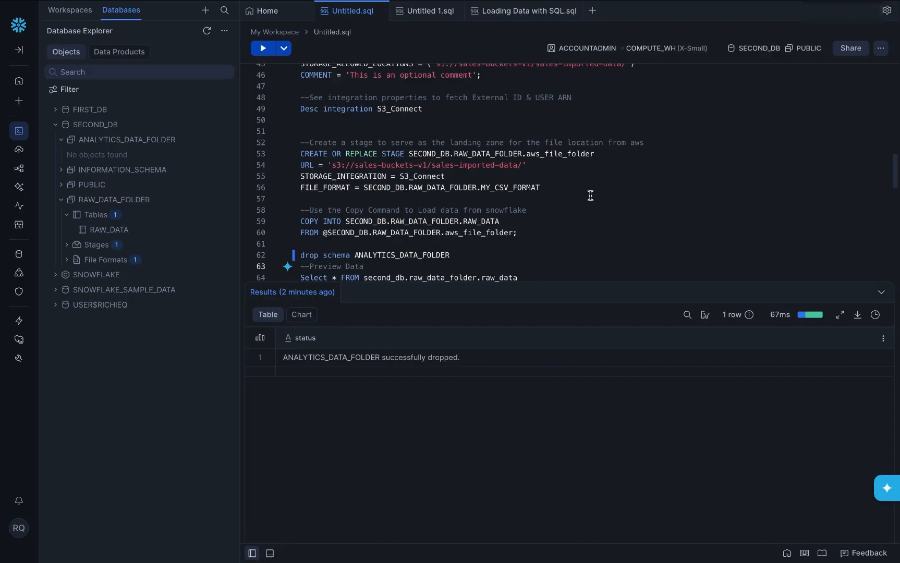
Step: Run SELECT * FROM second_db.raw_data_folder.raw_data and scroll through its 1,000 preview rows
scroll(438, 215, "down", 5)
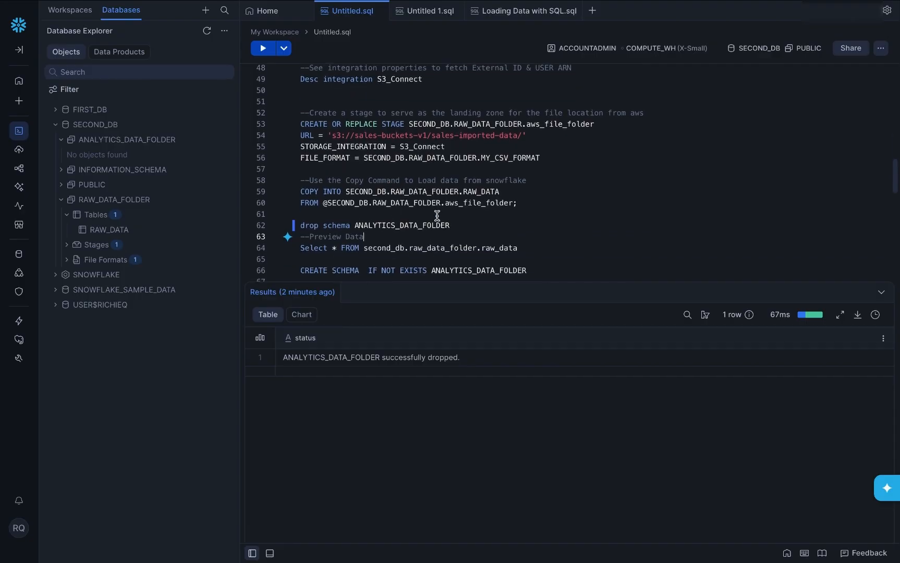
triple_click(518, 169)
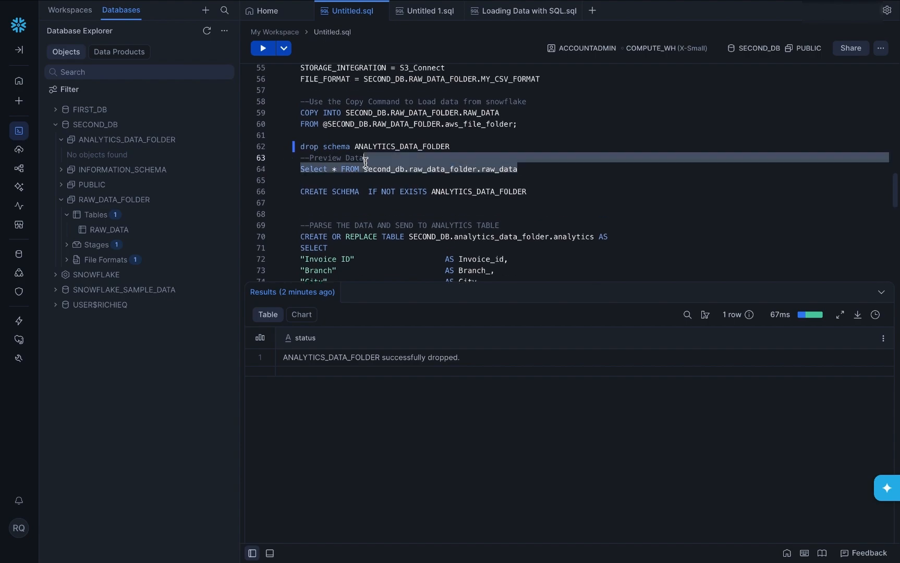
left_click(261, 49)
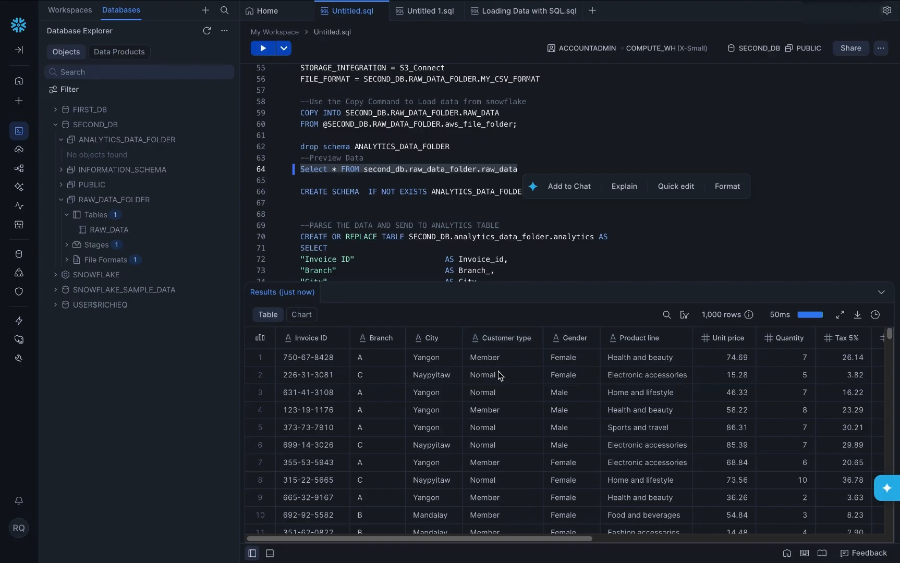
scroll(458, 226, "down", 5)
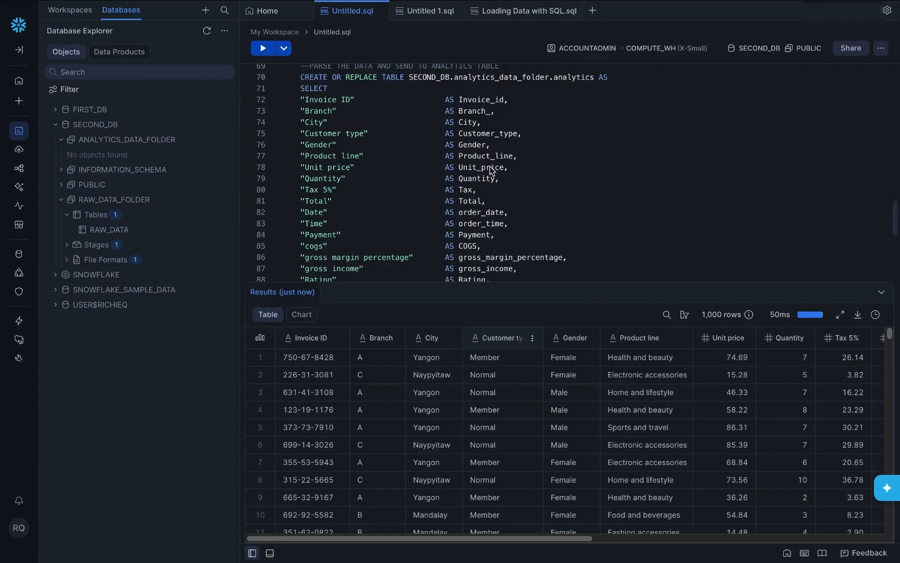
Step: Change the Branch_ alias on line 73 to Branch
left_click(493, 112)
key("BackSpace")
type(".")
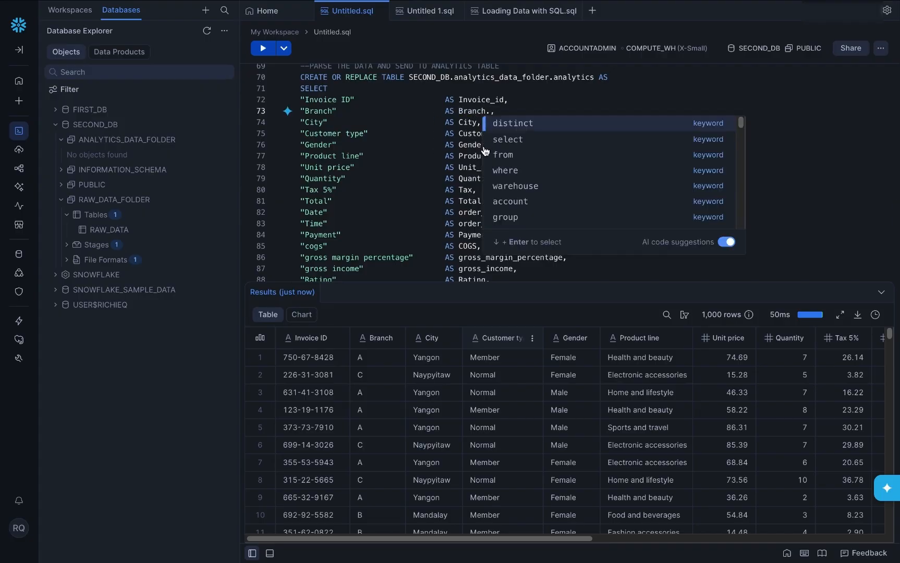
left_click(432, 191)
Step: Review the TOTAL_REVENUE calculation and the select * from analytics query below it
scroll(432, 192, "down", 3)
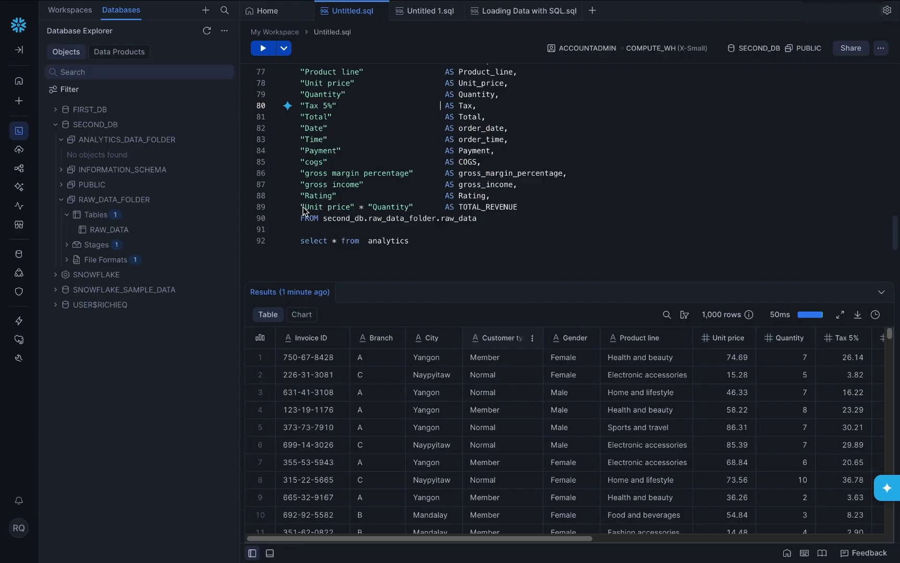
left_click_drag(299, 209, 518, 207)
left_click(482, 223)
left_click_drag(478, 219, 458, 219)
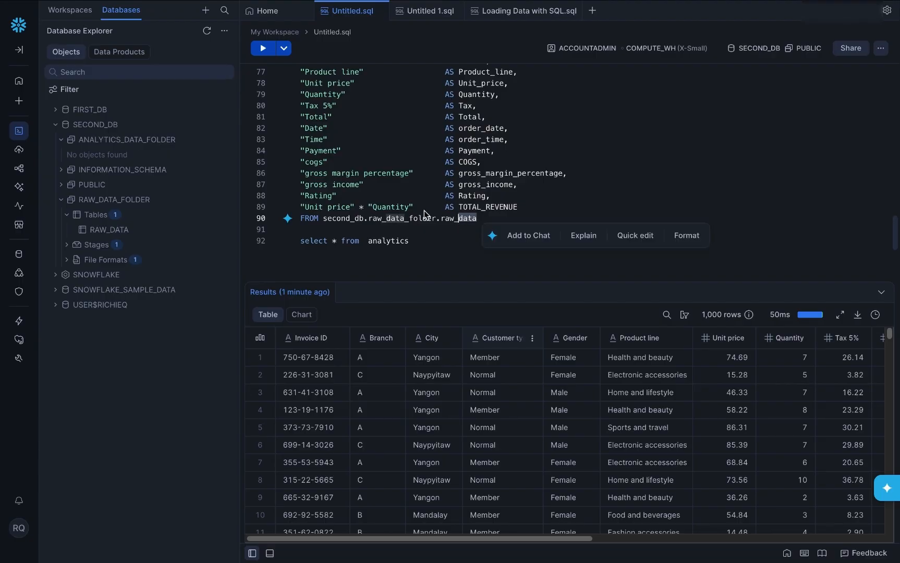
scroll(425, 213, "up", 3)
scroll(424, 210, "up", 5)
scroll(423, 211, "down", 3)
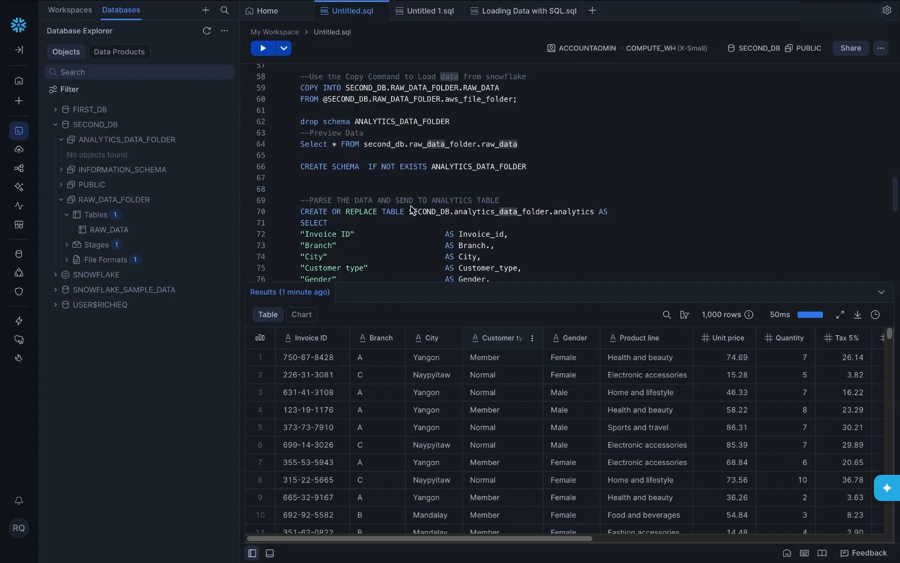
Step: Create the ANALYTICS_DATA_FOLDER schema and run the CREATE OR REPLACE TABLE analytics statement
left_click_drag(536, 168, 301, 168)
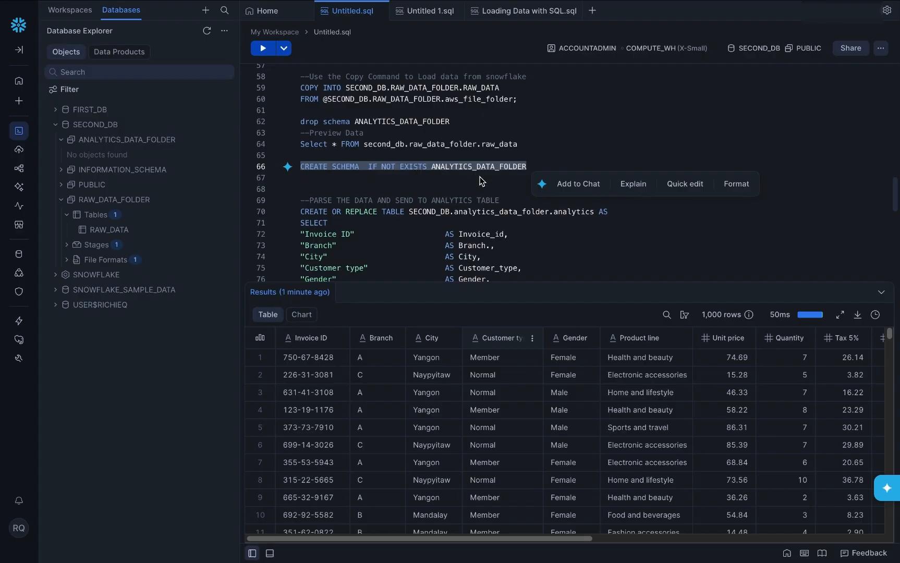
left_click(260, 51)
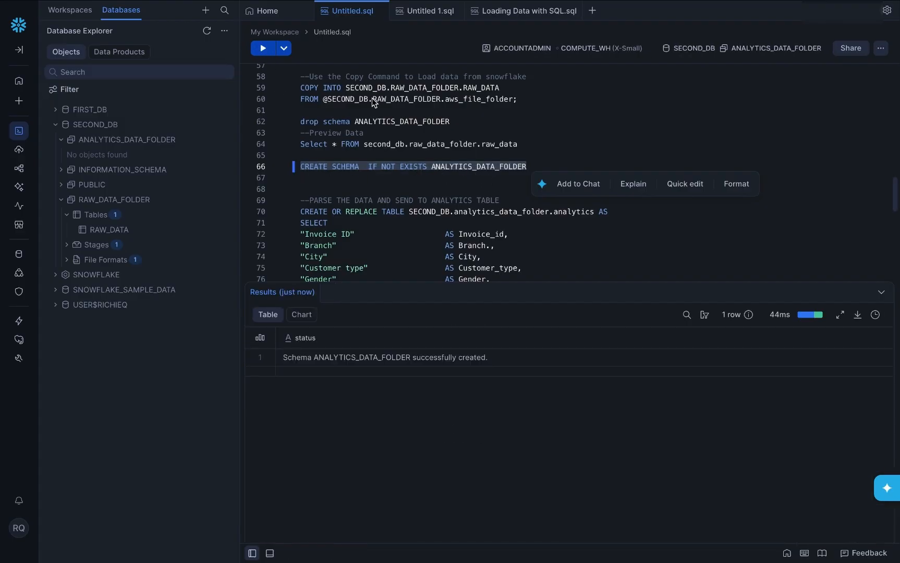
scroll(416, 131, "down", 3)
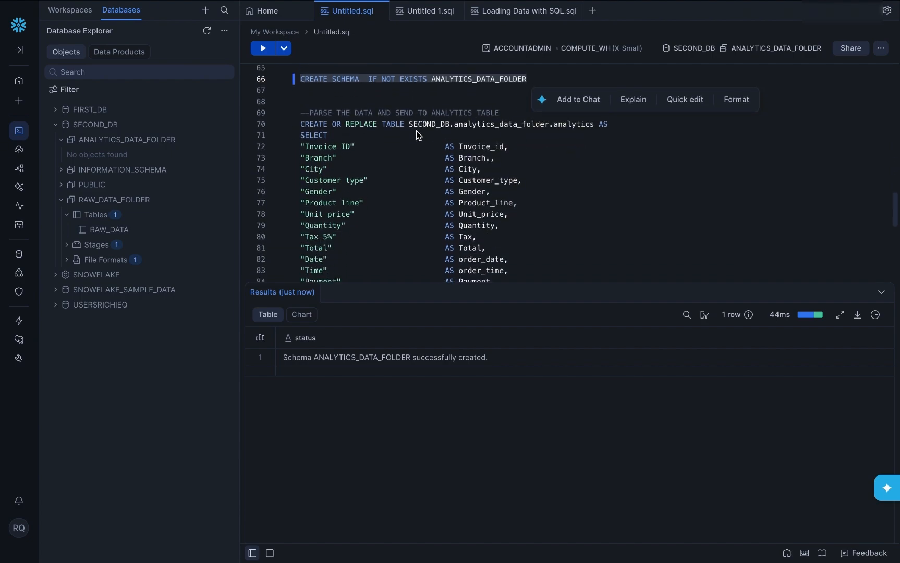
left_click(380, 133)
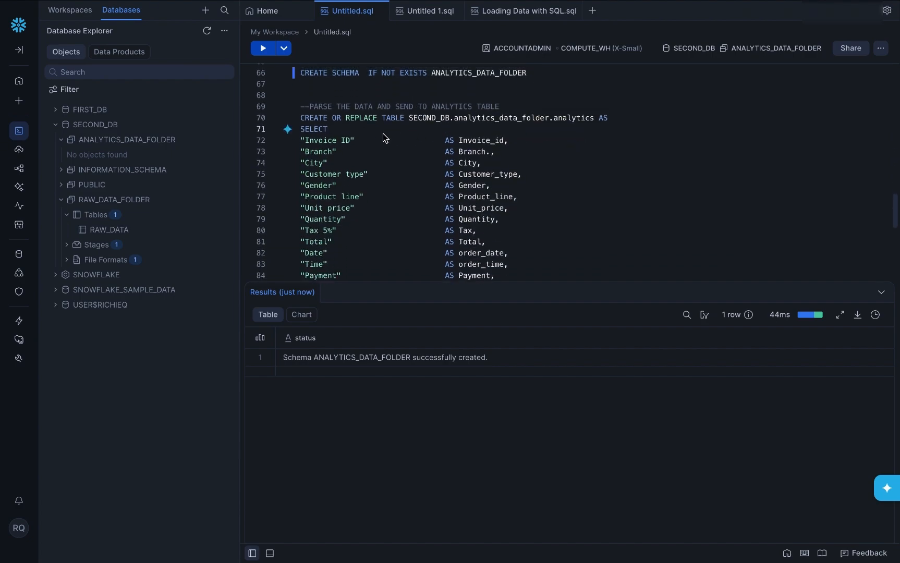
key("ctrl+Return")
left_click(263, 49)
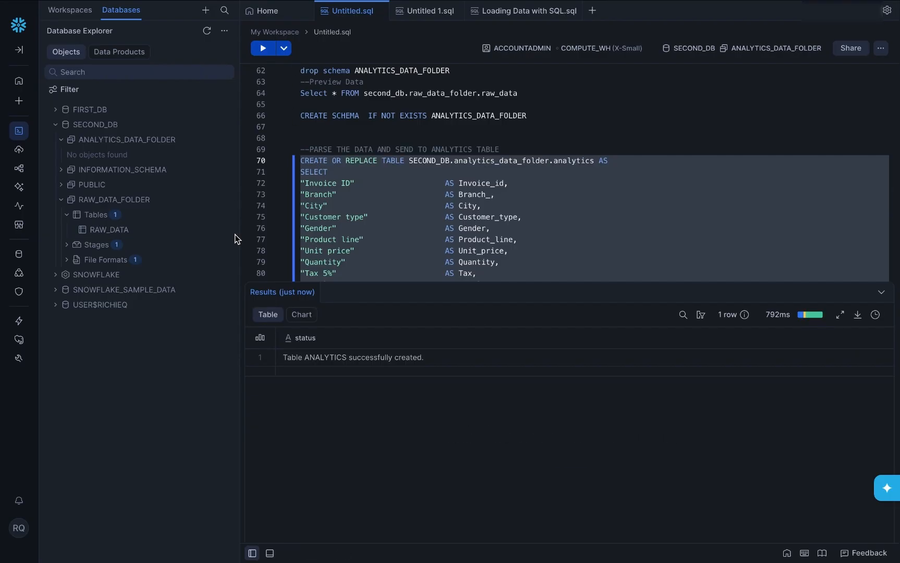
Step: Run select * from analytics, widen the INVOICE_ID column and scroll the results right
scroll(406, 243, "down", 4)
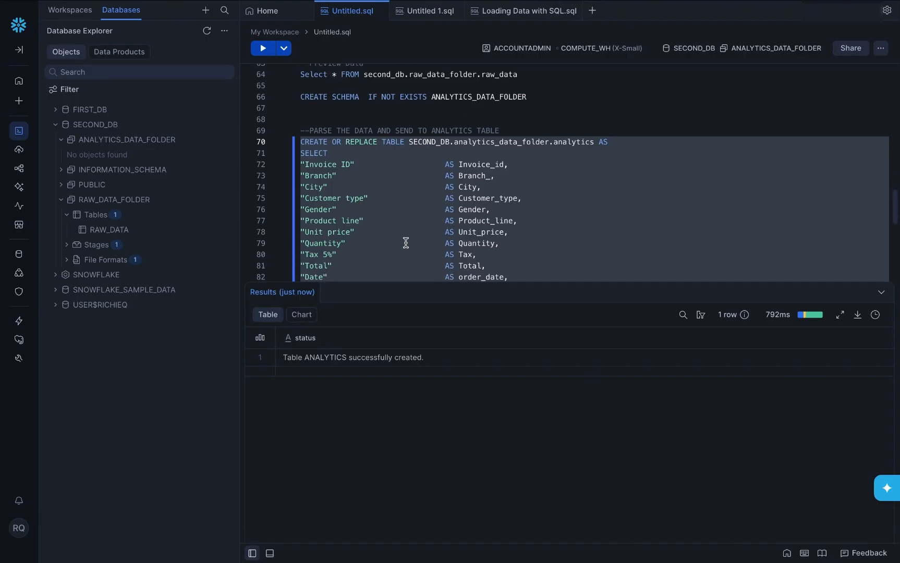
scroll(406, 243, "down", 1)
left_click_drag(412, 203, 289, 207)
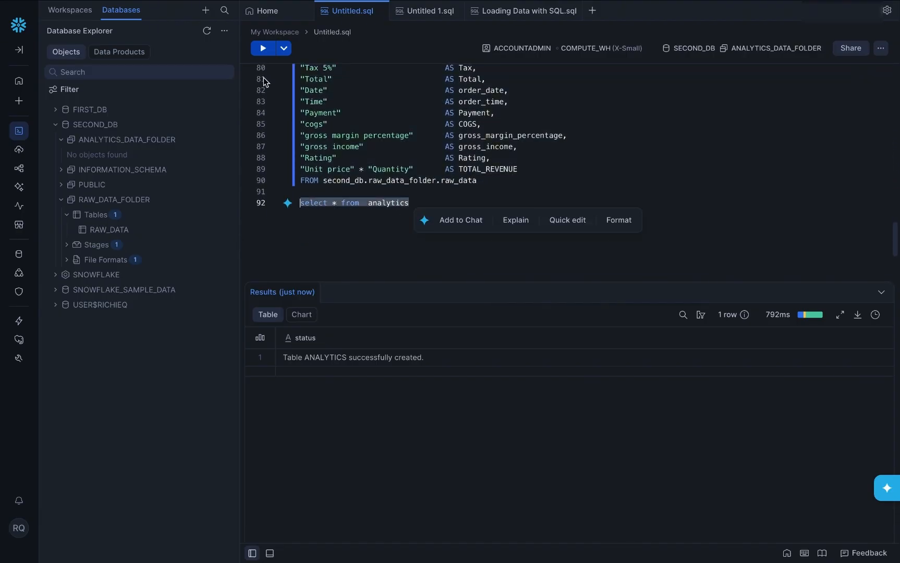
left_click(262, 49)
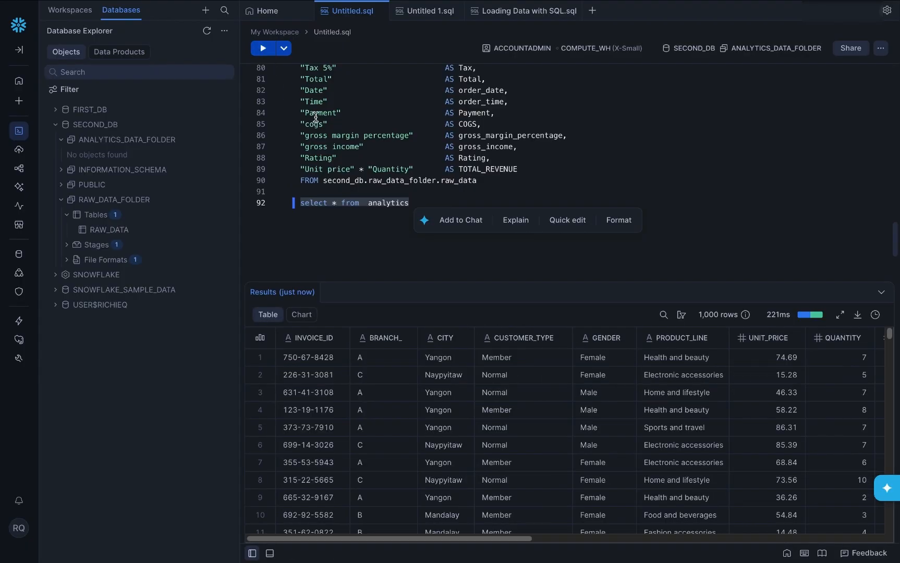
left_click(308, 338)
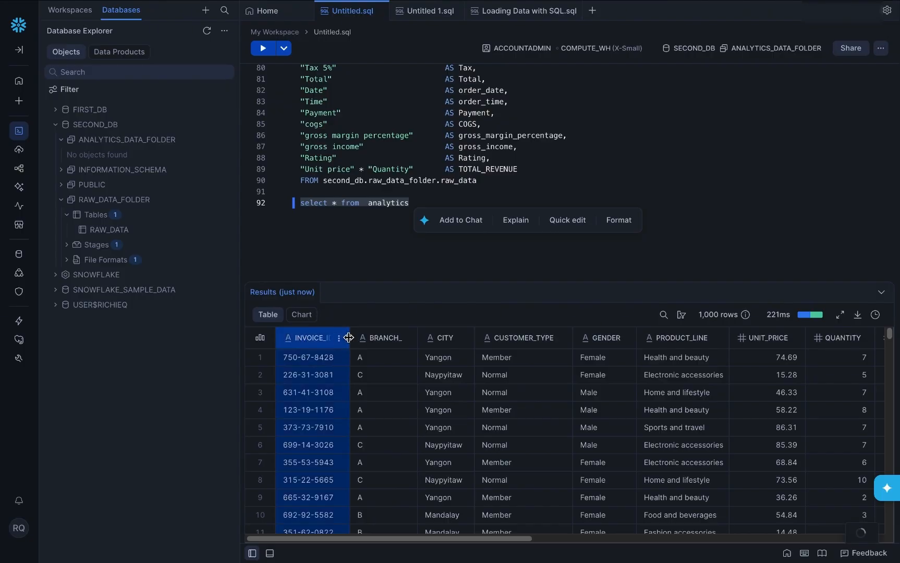
left_click_drag(349, 339, 371, 341)
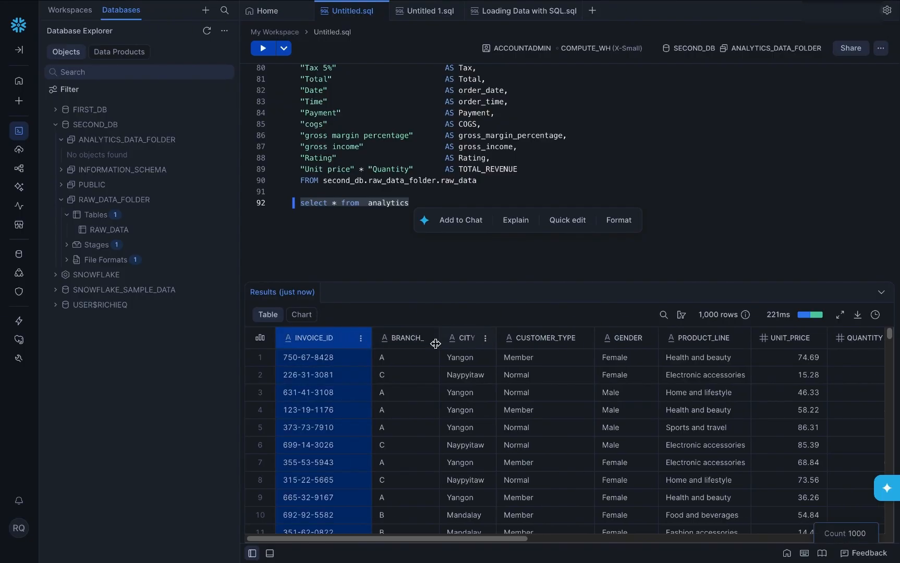
scroll(717, 369, "right", 10)
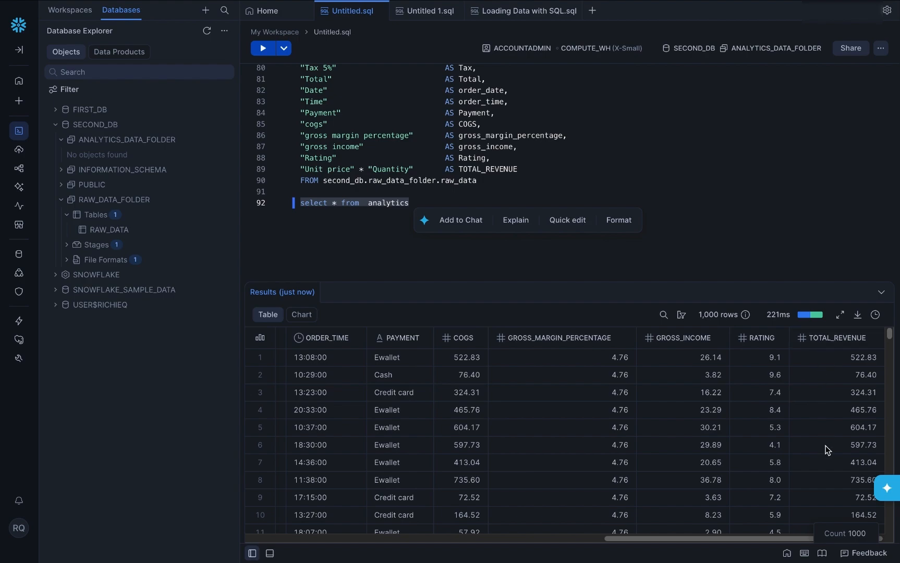
left_click(641, 251)
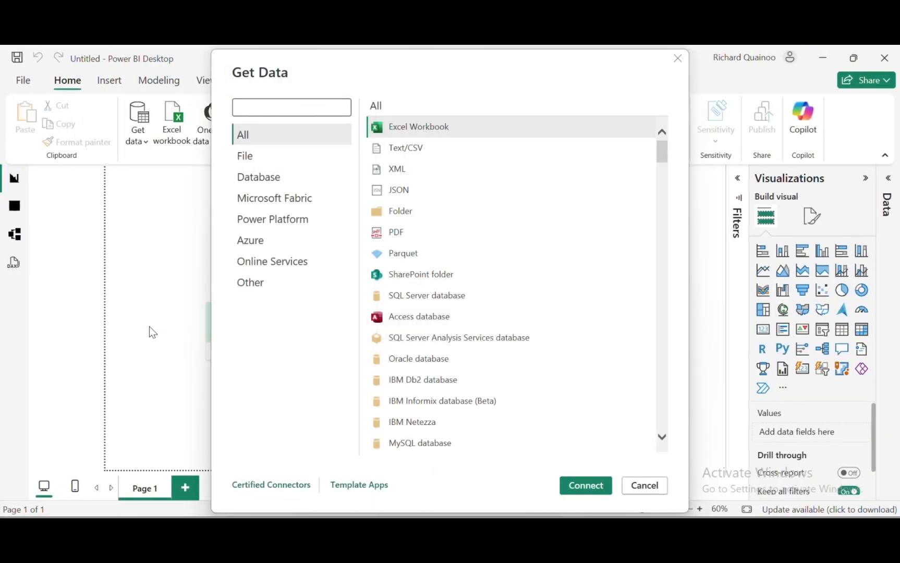
Step: Filter the Get Data sources to Database, search 'snowflake' and select the Snowflake connector
left_click(257, 194)
left_click(255, 178)
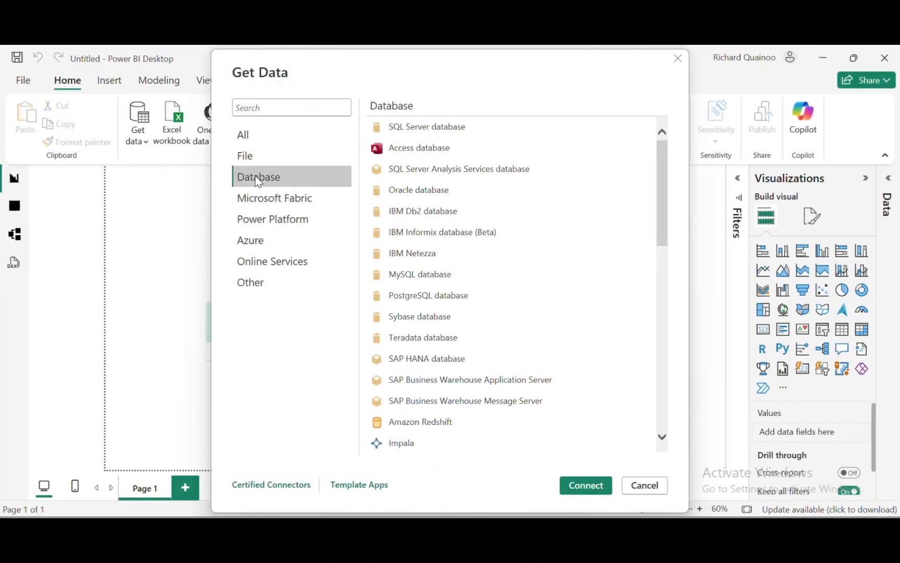
left_click(271, 107)
type("snowflake")
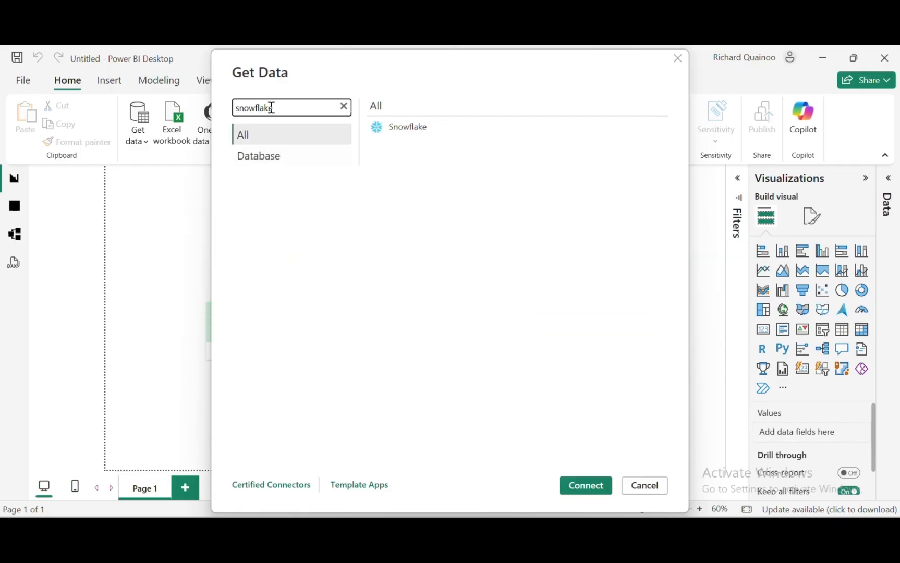
left_click(436, 130)
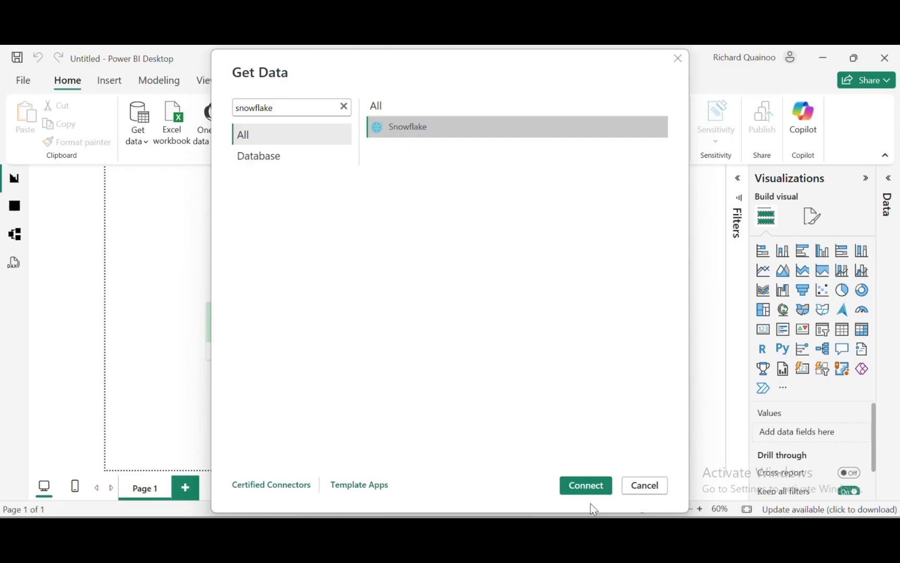
Step: Connect with the selected Snowflake connector
left_click(582, 484)
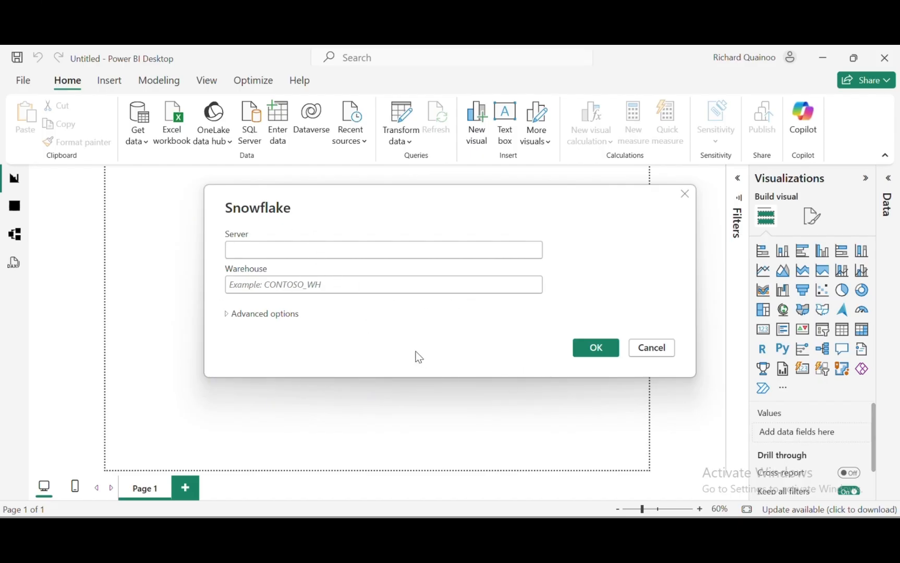
key("alt+Tab")
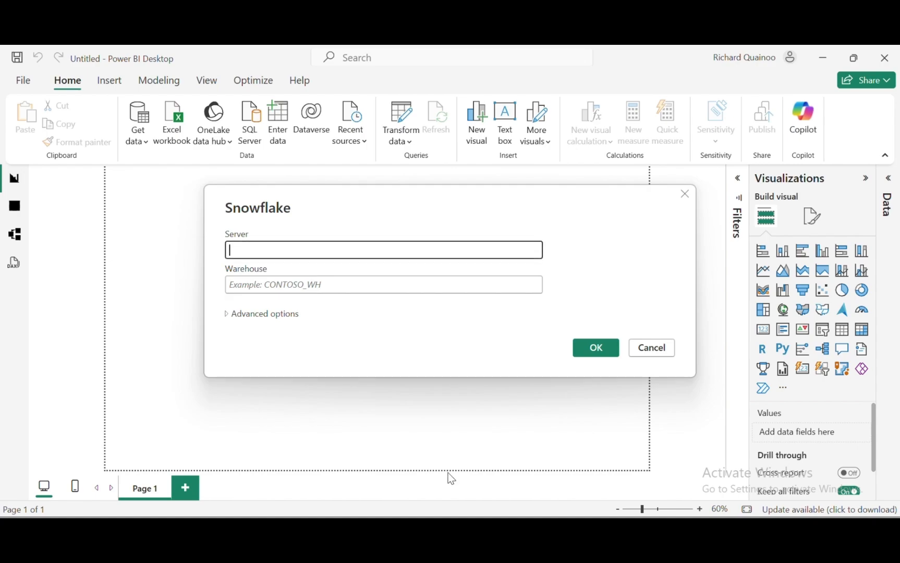
mouse_move(493, 542)
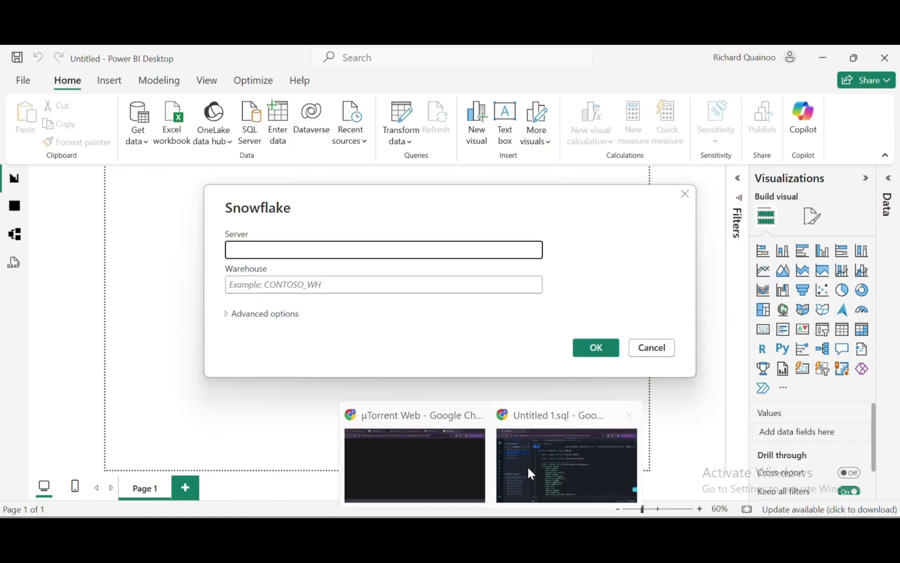
left_click(527, 466)
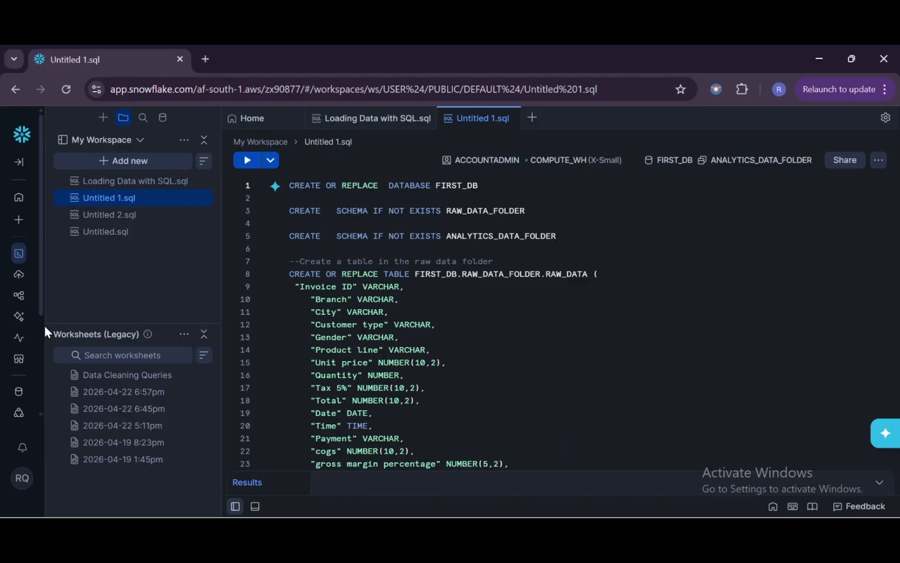
left_click(19, 163)
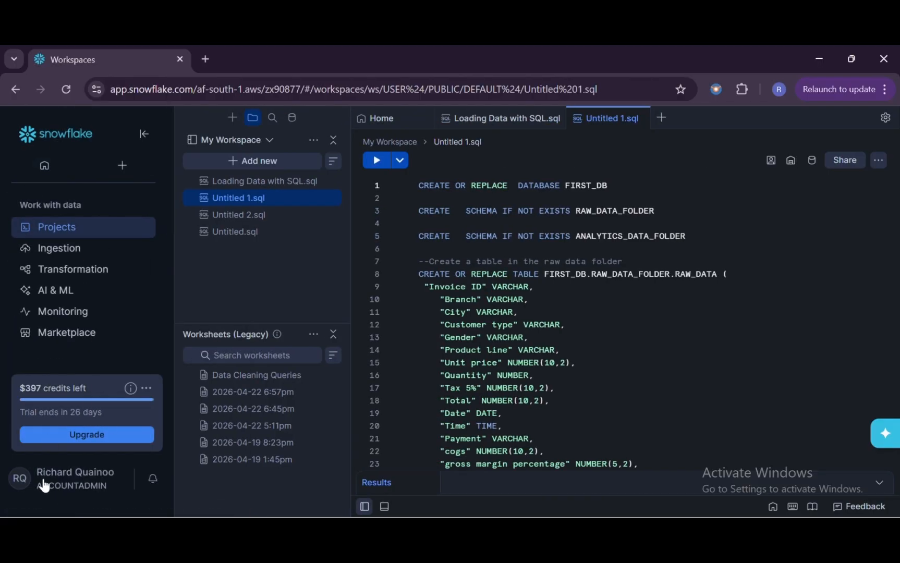
left_click(45, 489)
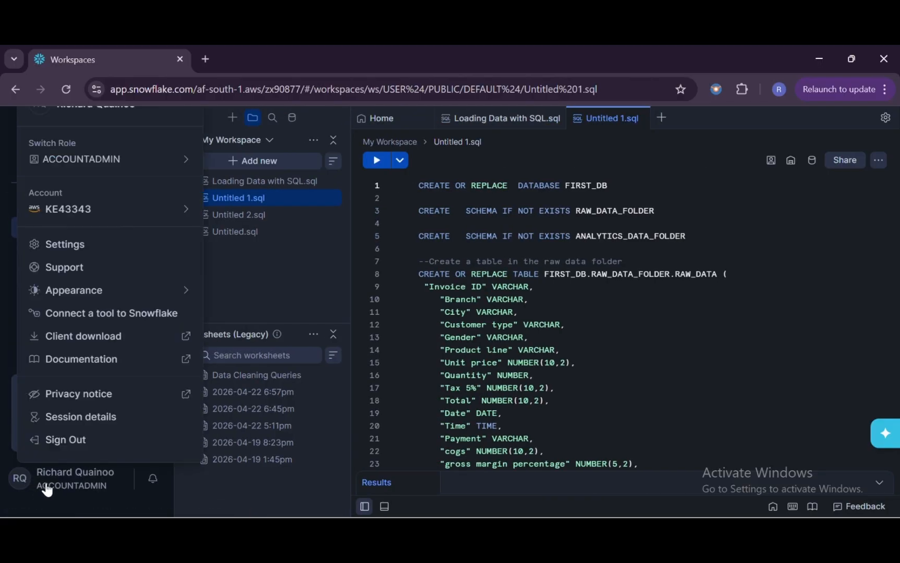
mouse_move(114, 209)
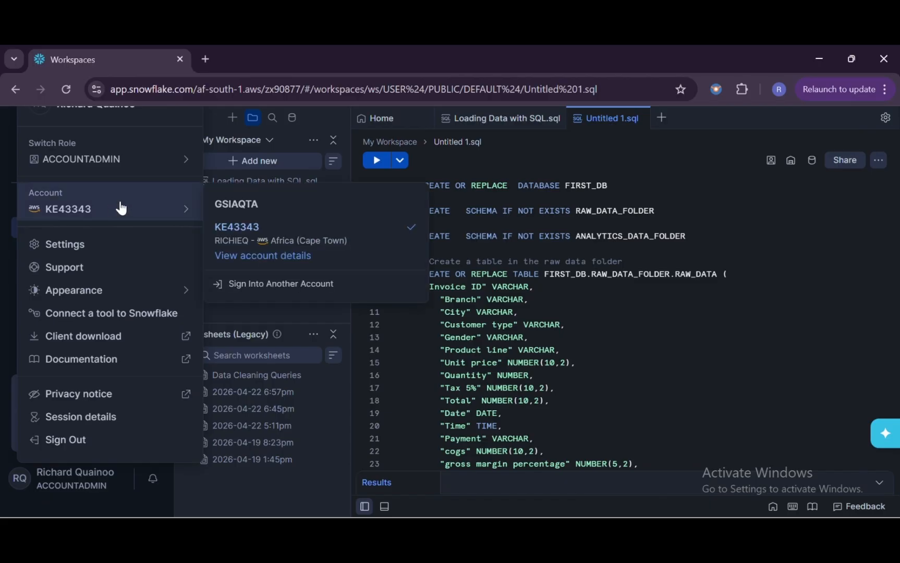
left_click(253, 256)
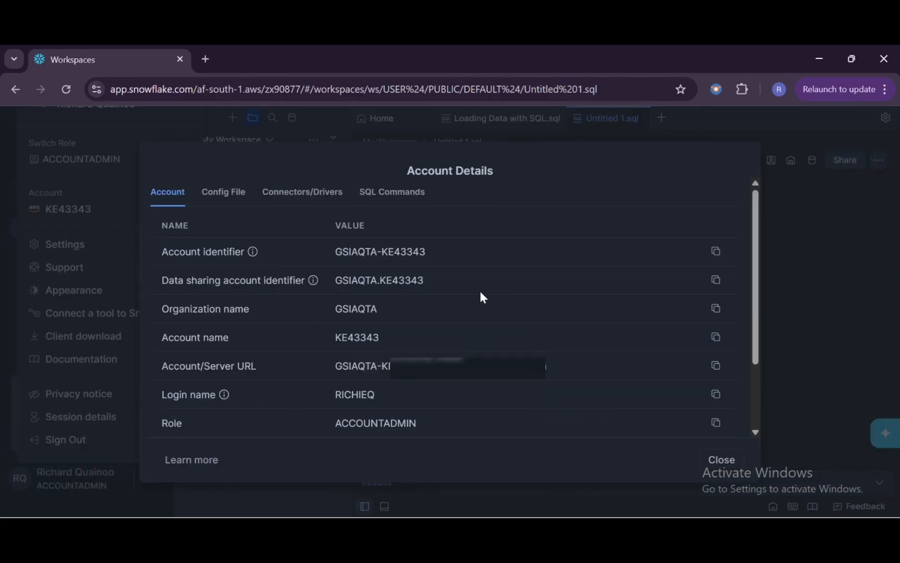
left_click(714, 366)
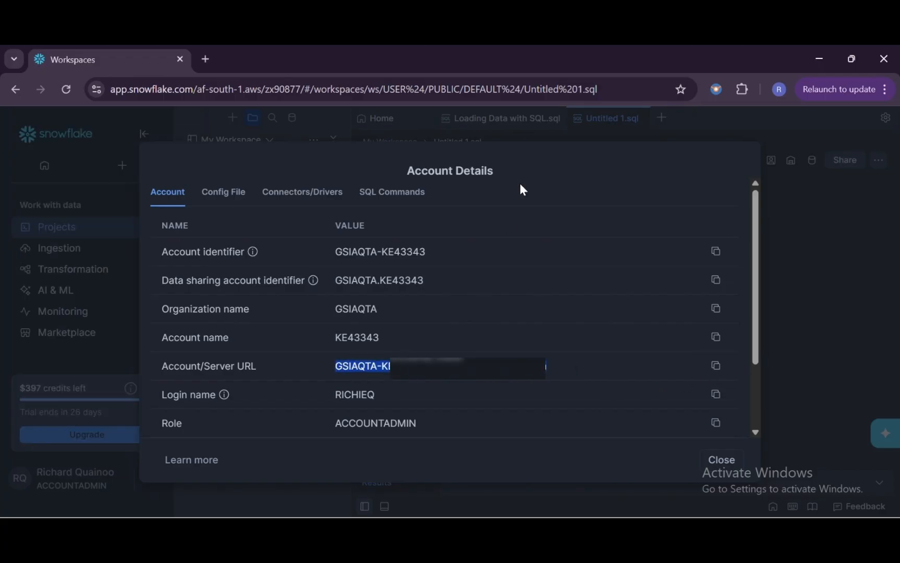
mouse_move(521, 531)
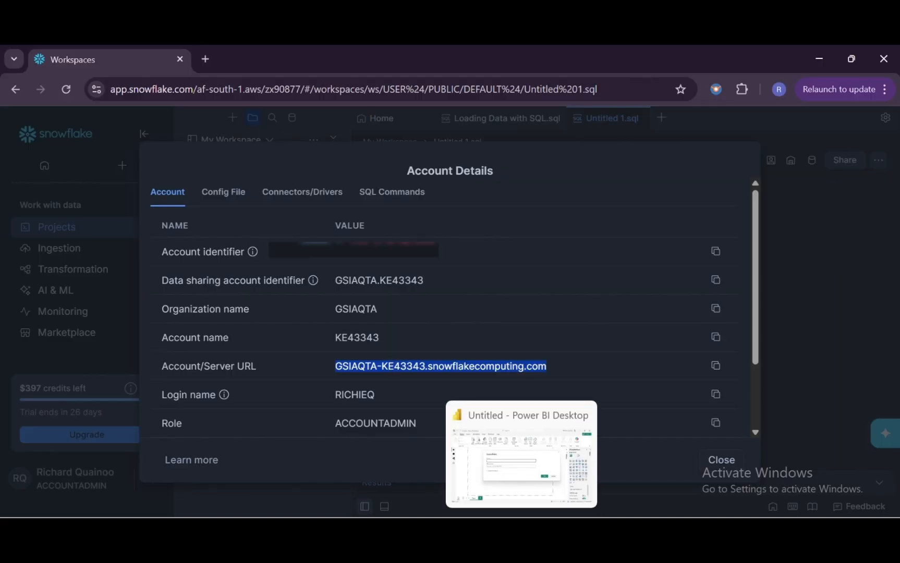
left_click(521, 454)
key("ctrl+v")
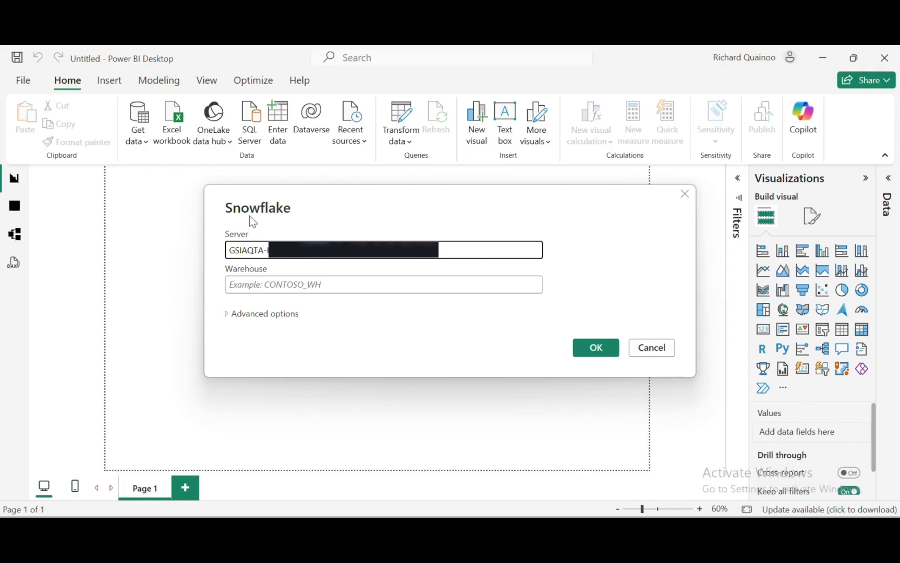
left_click(296, 284)
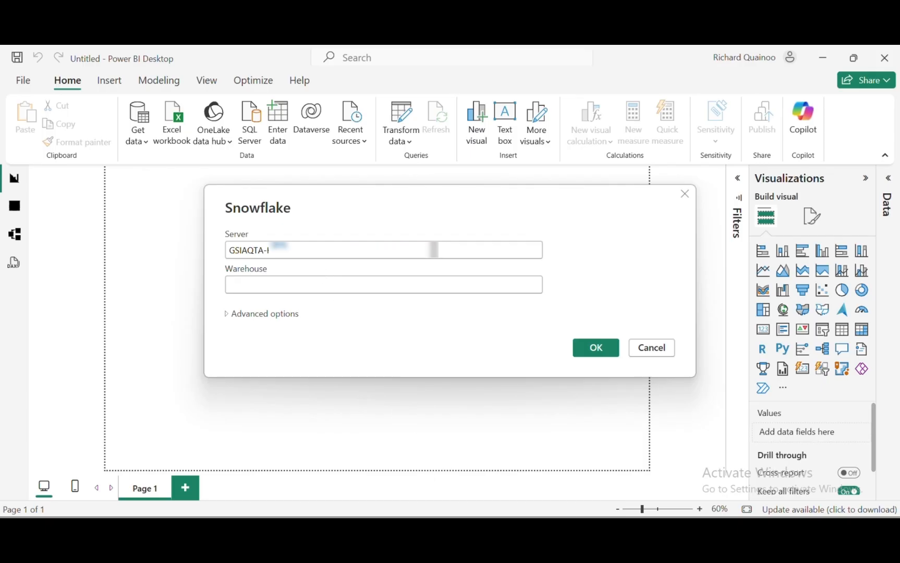
left_click(555, 450)
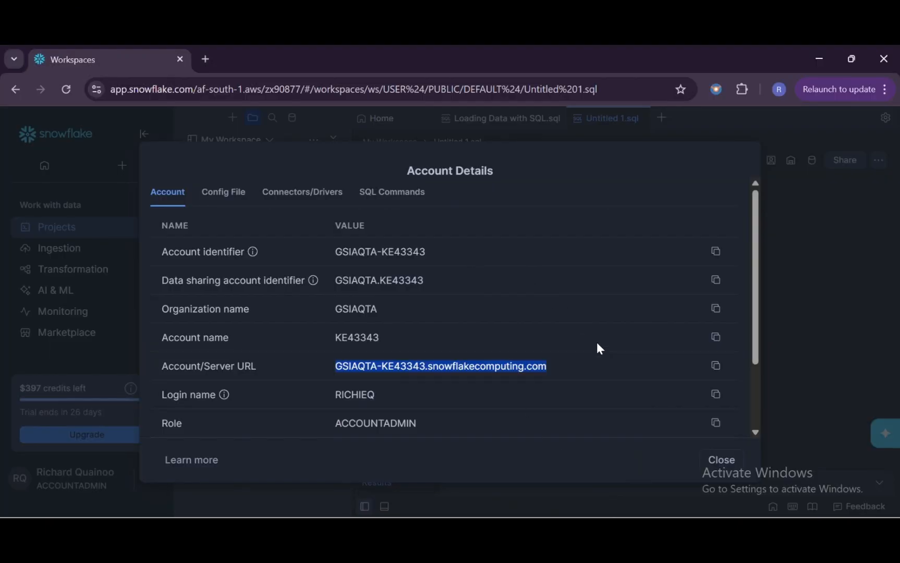
left_click(710, 459)
scroll(626, 219, "down", 5)
scroll(627, 223, "up", 5)
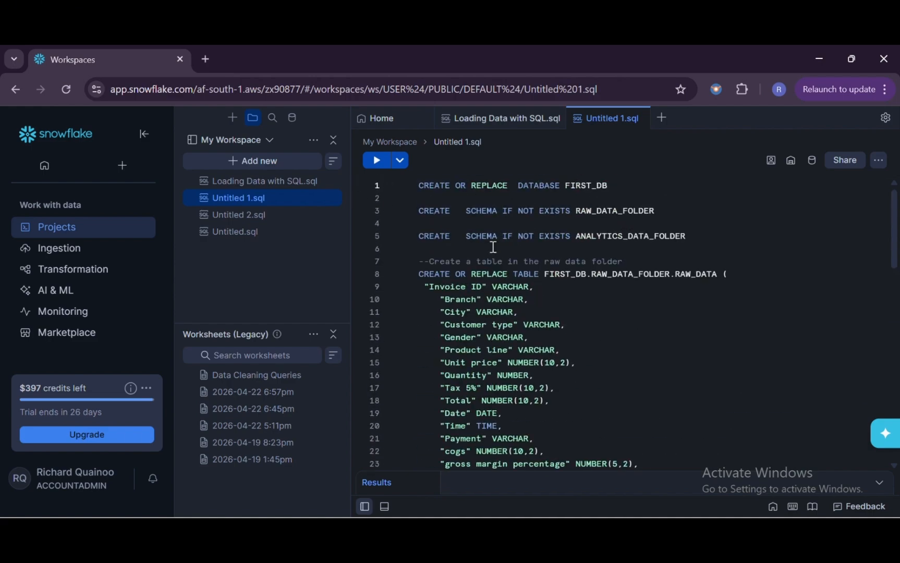
scroll(764, 192, "down", 1)
scroll(759, 195, "up", 1)
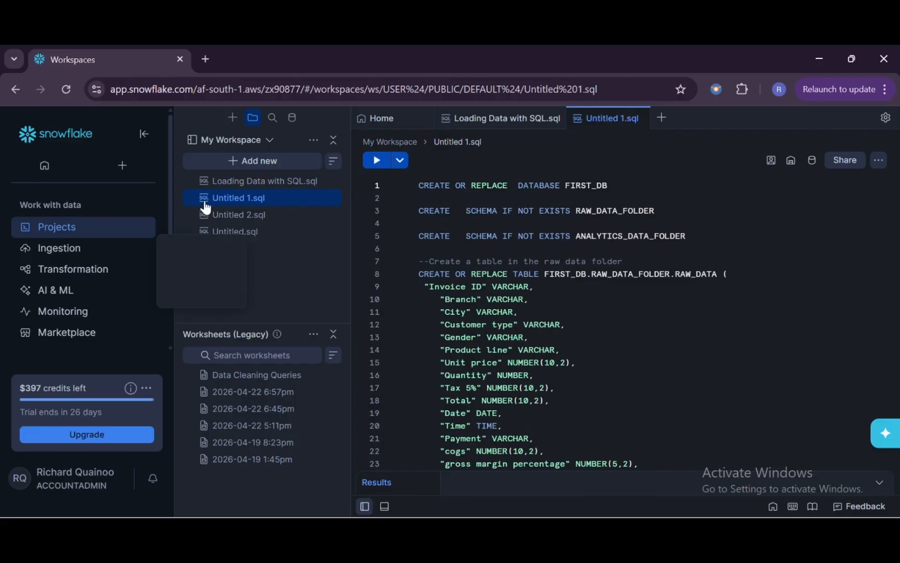
left_click(240, 181)
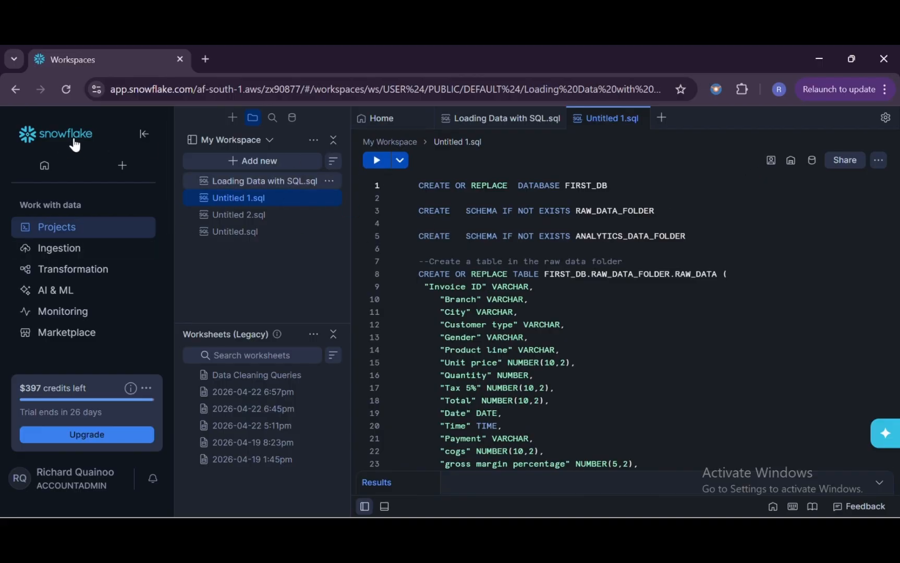
left_click(144, 134)
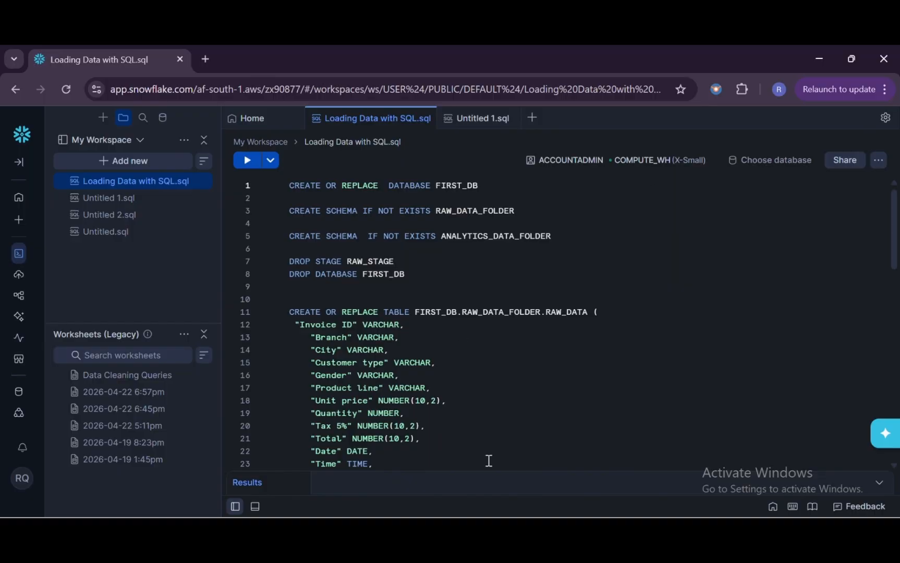
Step: Enter COMPUTE_WH as the warehouse, verifying the name against the Snowflake workspace
left_click(522, 532)
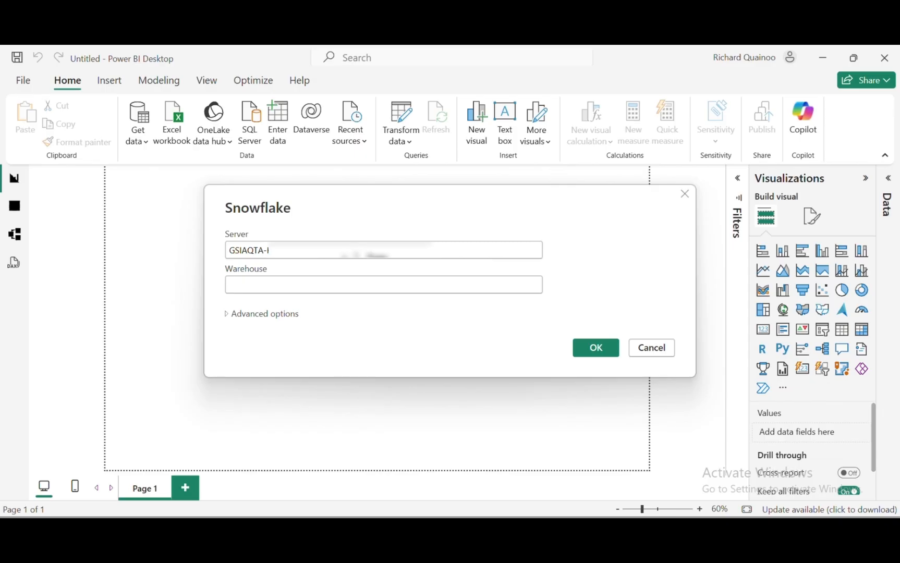
mouse_move(490, 532)
left_click(538, 466)
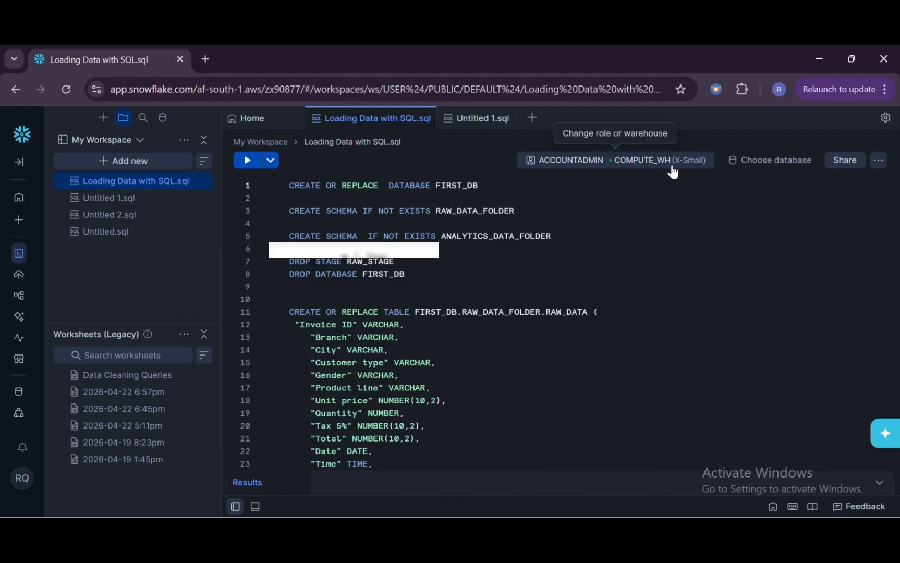
key("alt+Tab")
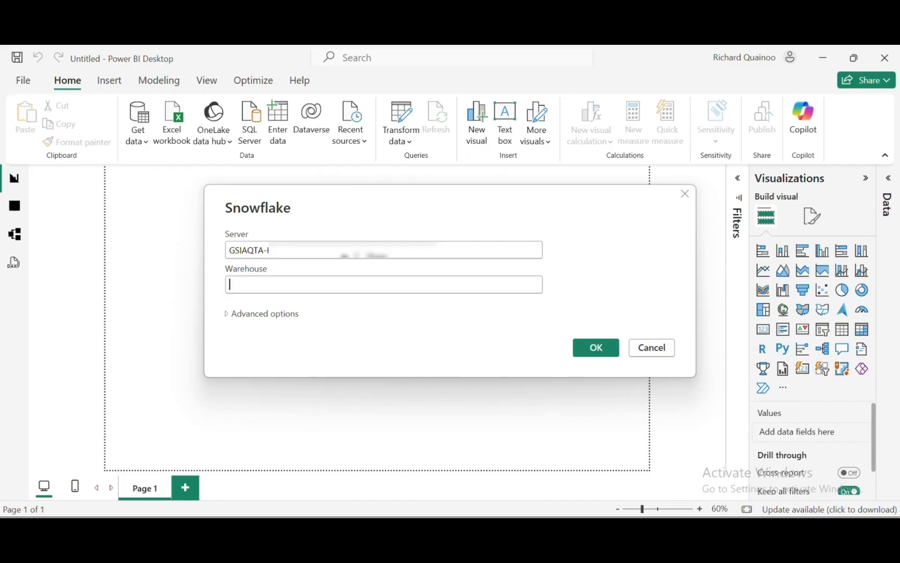
type("COMP")
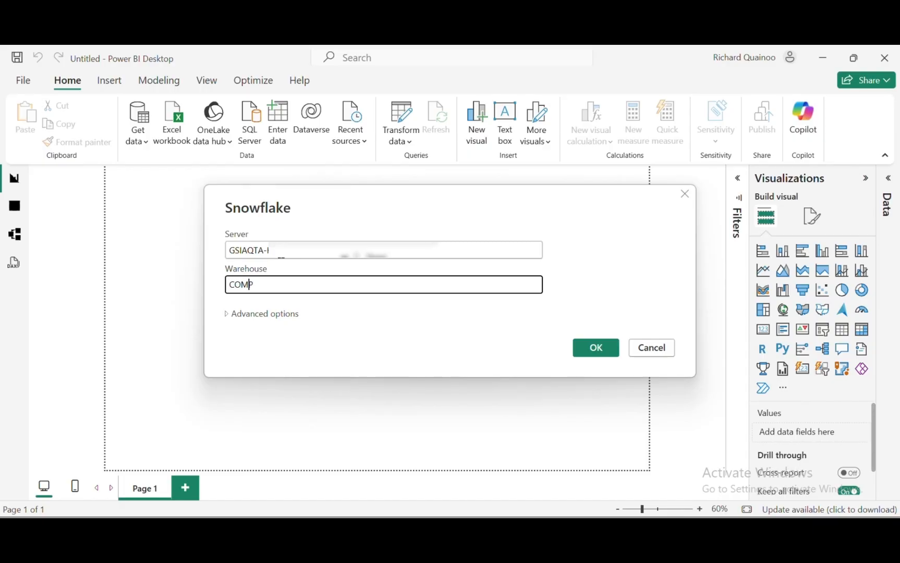
type("UTE_WH")
key("alt+Tab")
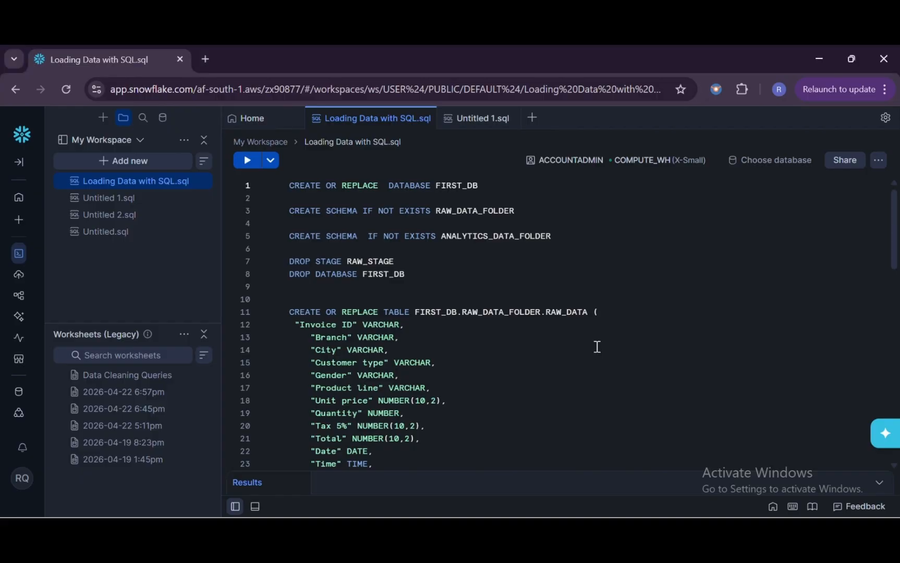
key("alt+Tab")
Step: Confirm the connection, then tick RAW_DATA and ANALYTICS under FIRST_DB in Navigator and continue
left_click(597, 350)
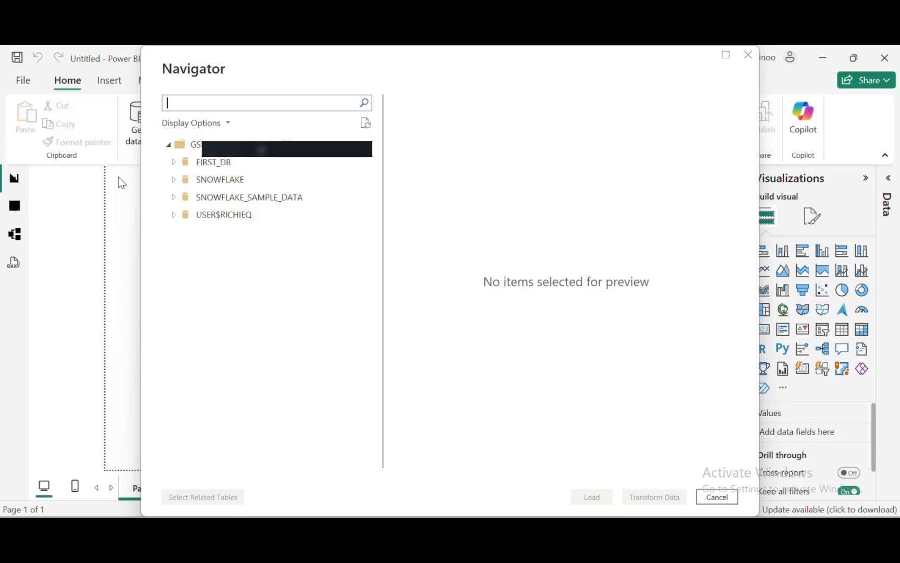
left_click(179, 164)
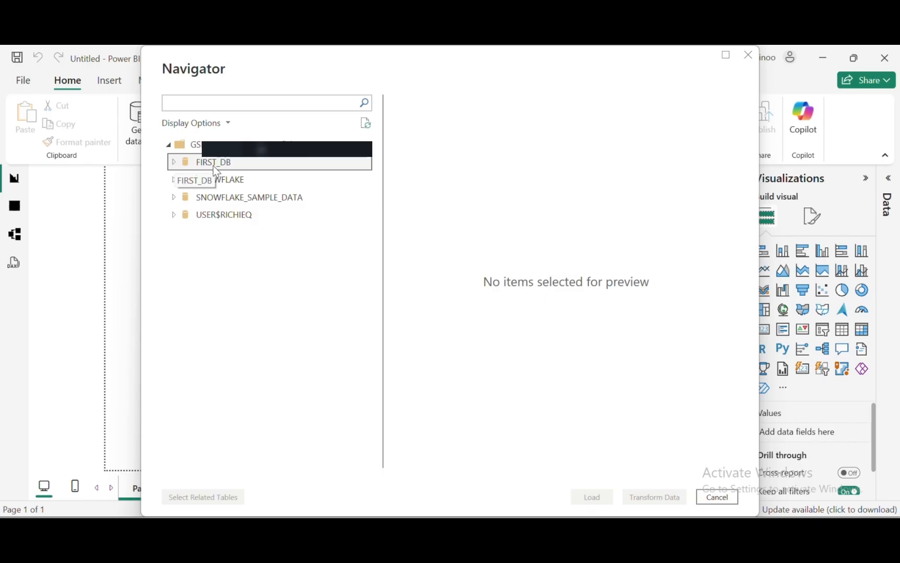
left_click(174, 162)
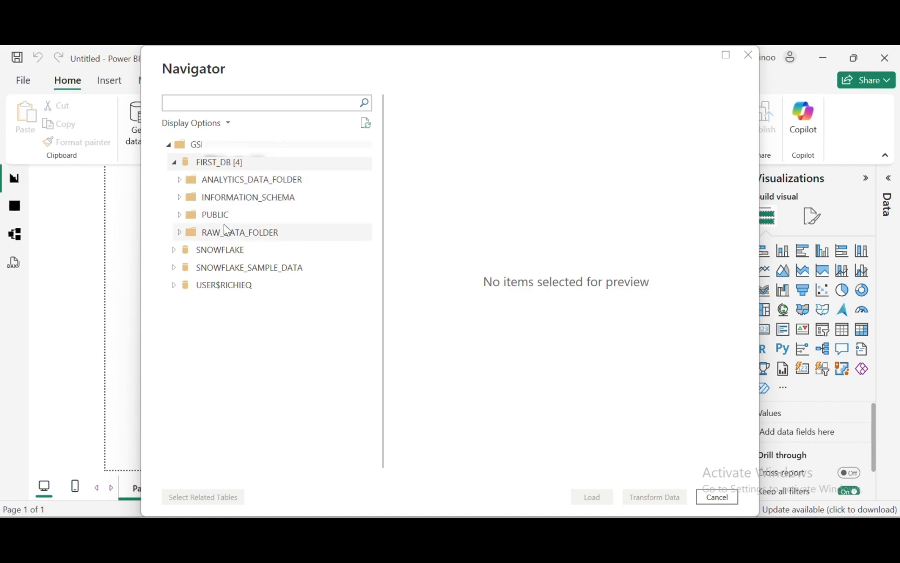
left_click(179, 233)
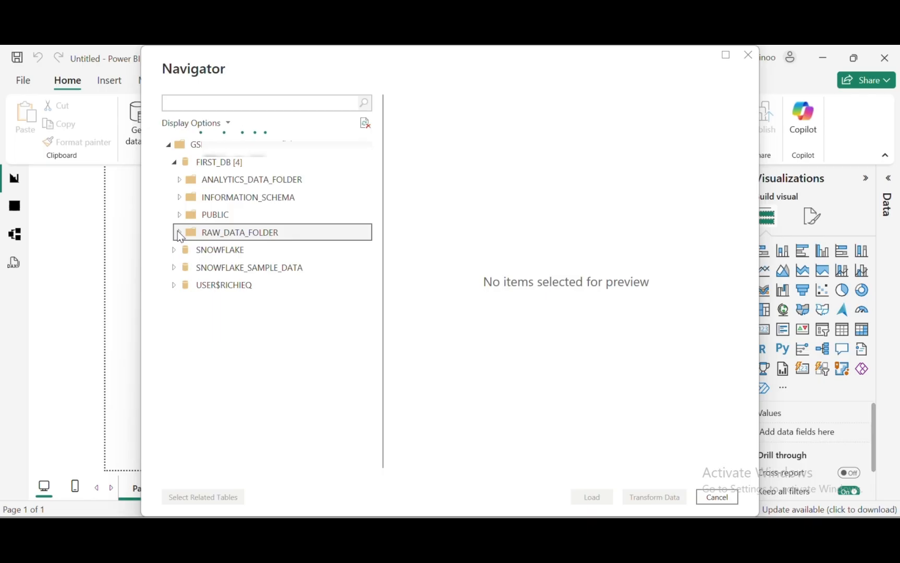
left_click(195, 251)
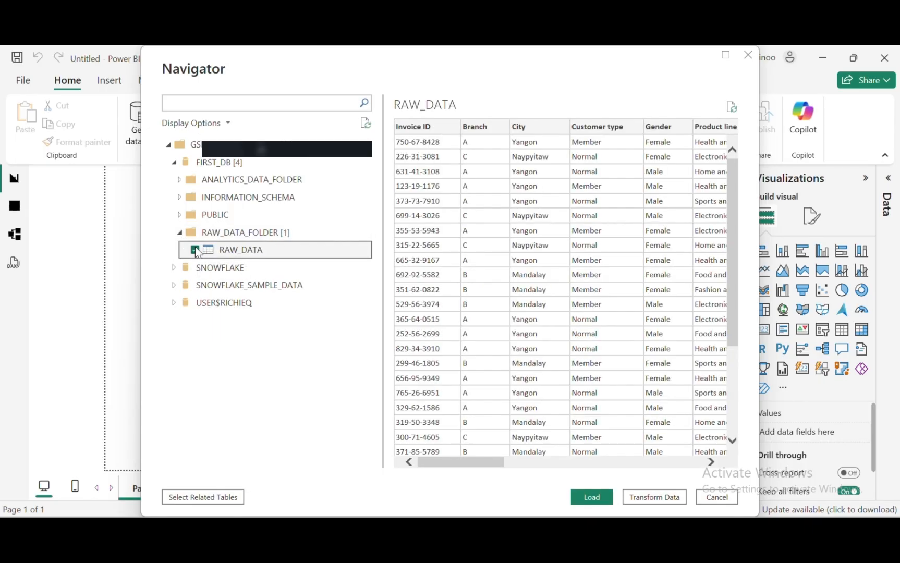
left_click(180, 181)
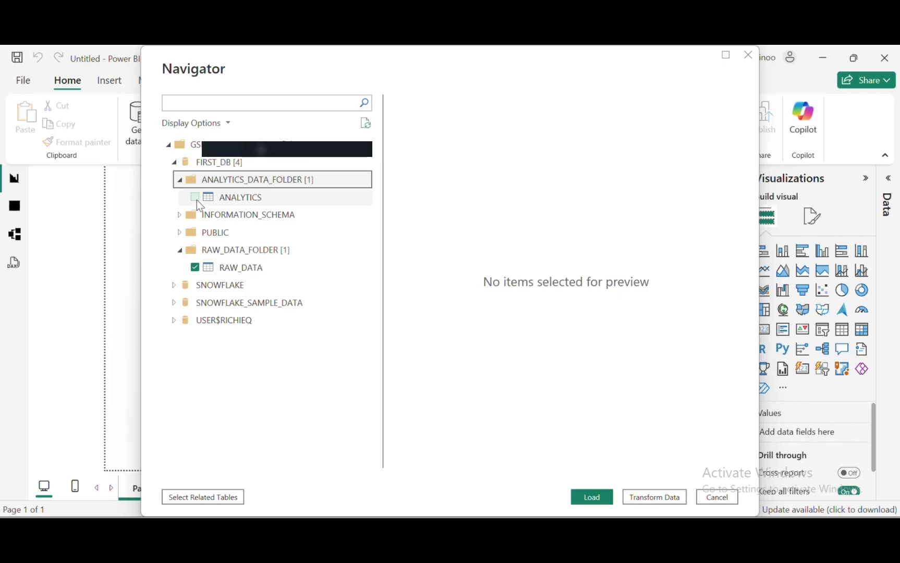
left_click(195, 198)
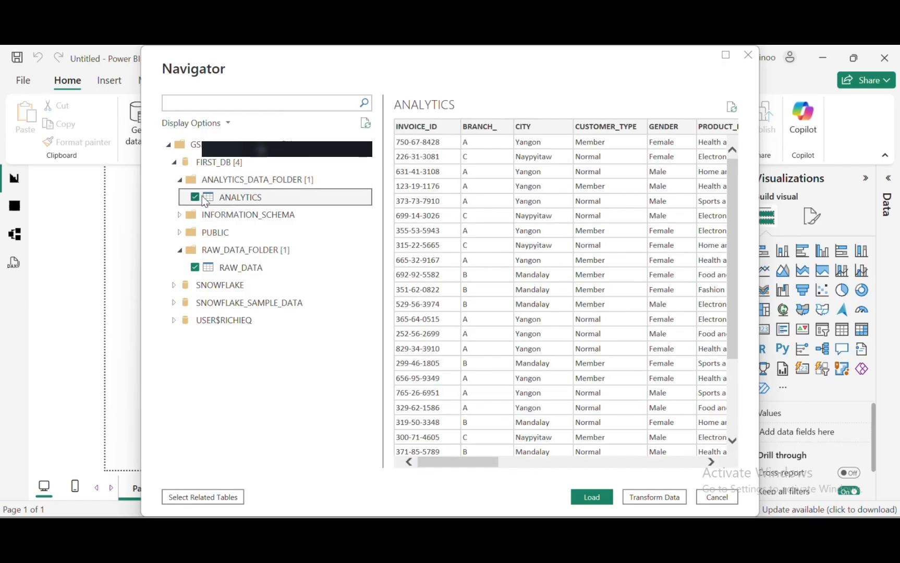
left_click(630, 496)
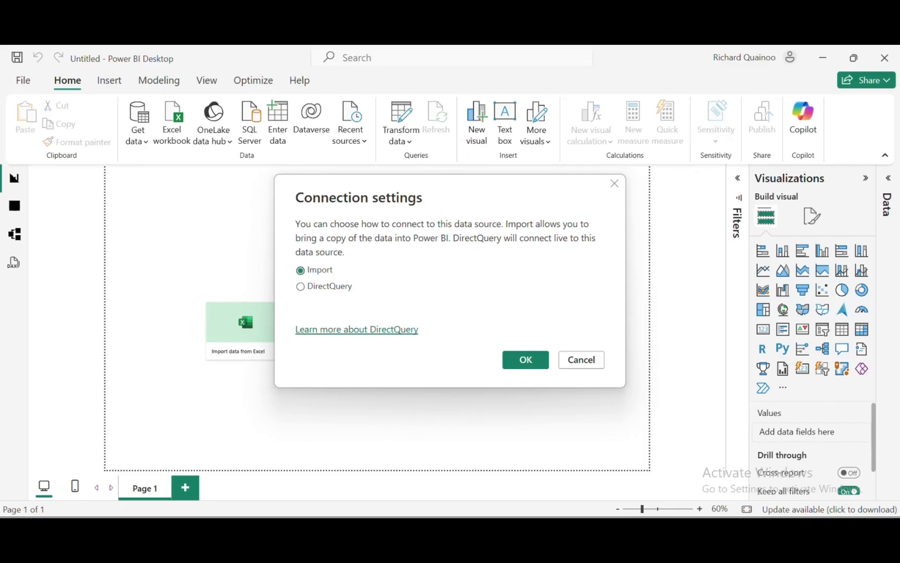
Step: Import both tables, preview the RAW_DATA and ANALYTICS queries, then Close & Apply
left_click(542, 367)
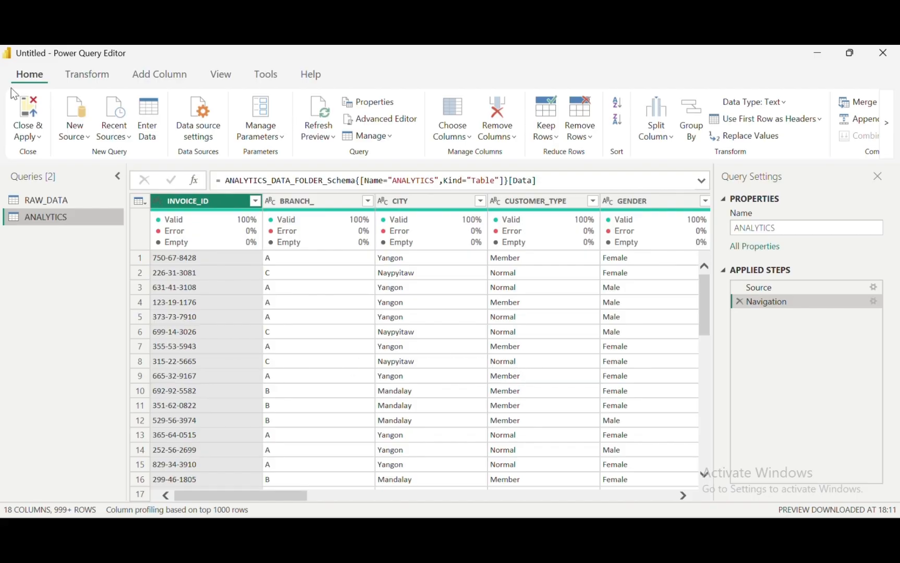
left_click_drag(203, 500, 386, 517)
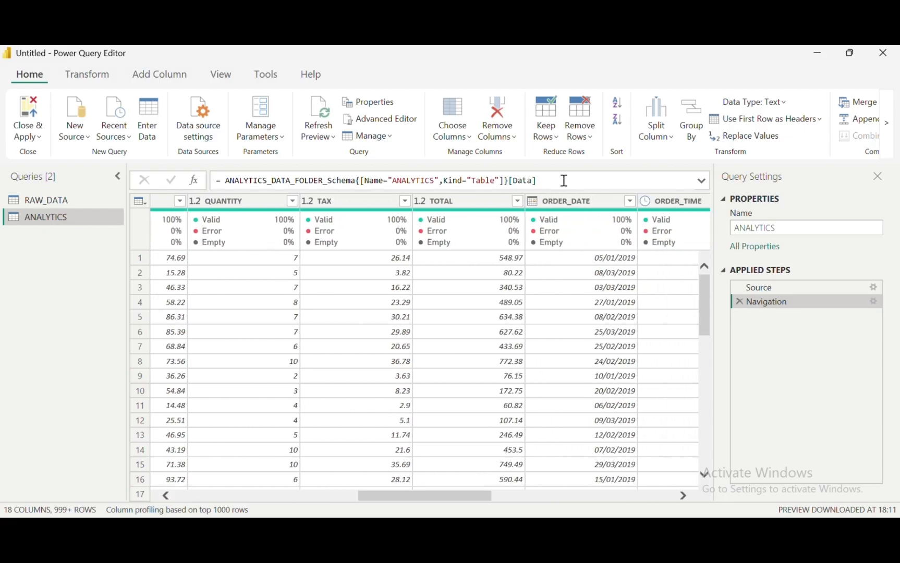
left_click(42, 200)
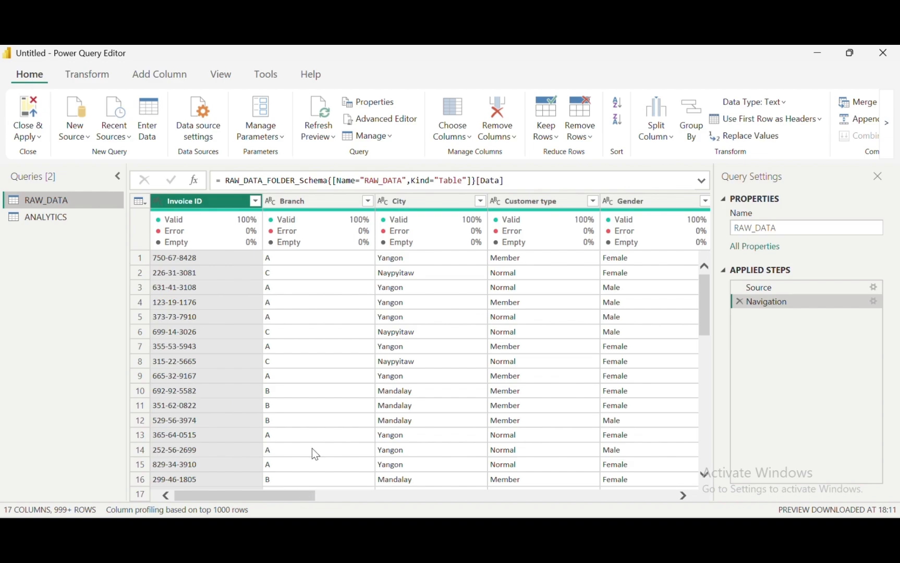
left_click(44, 218)
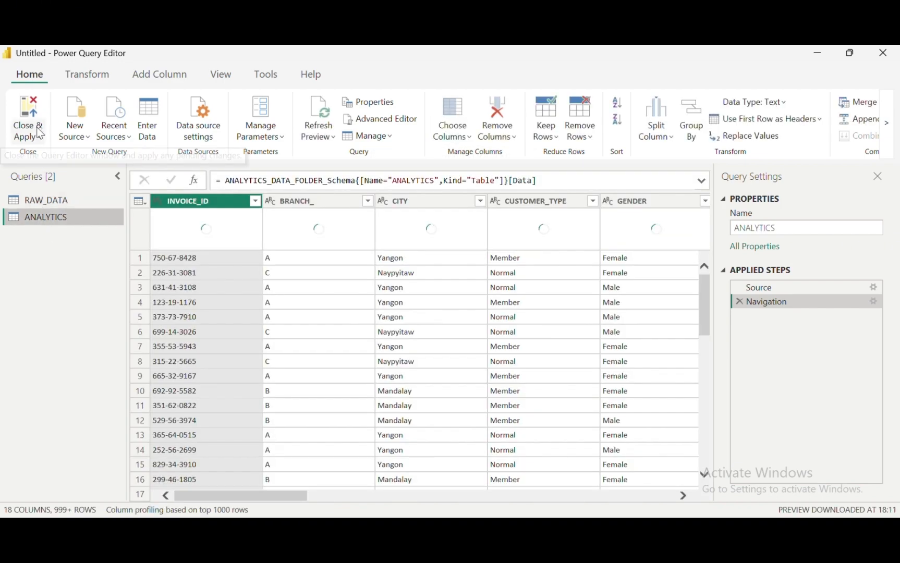
left_click(32, 135)
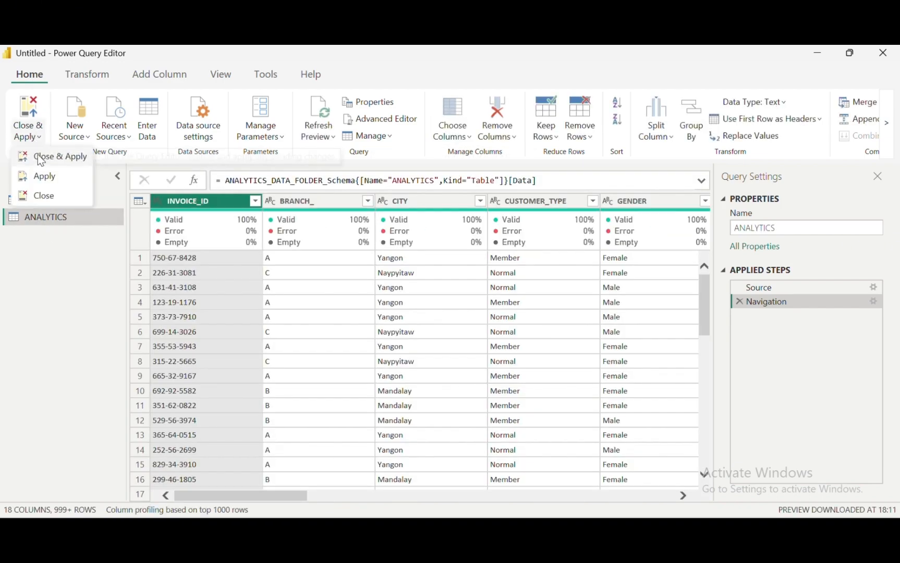
left_click(40, 158)
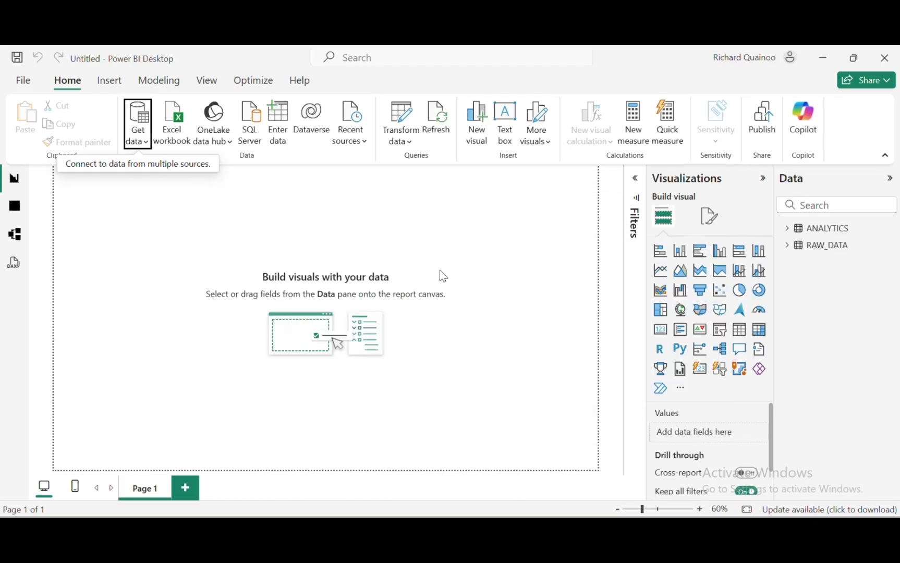
Step: Make a donut chart with Count of CITY from the ANALYTICS CITY field and enlarge it
left_click(787, 232)
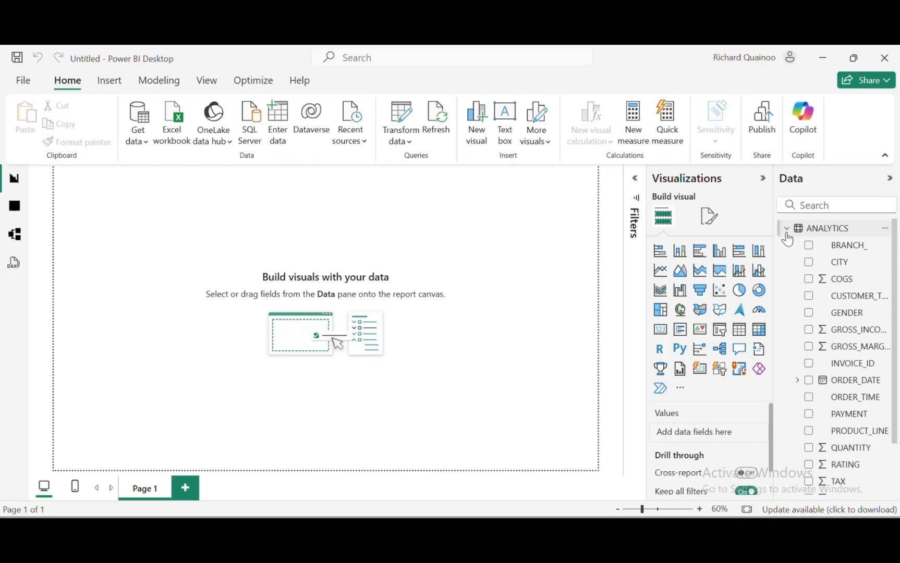
left_click(786, 233)
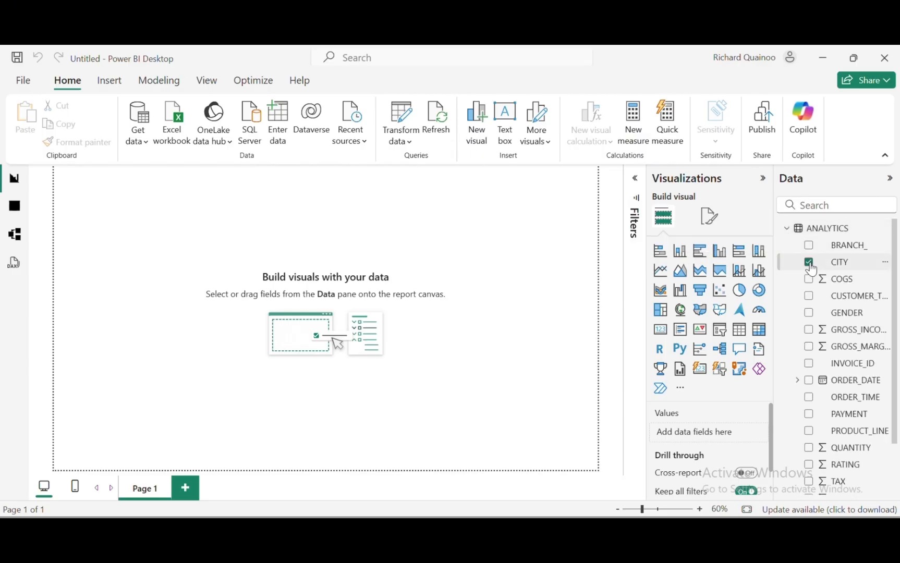
left_click(759, 290)
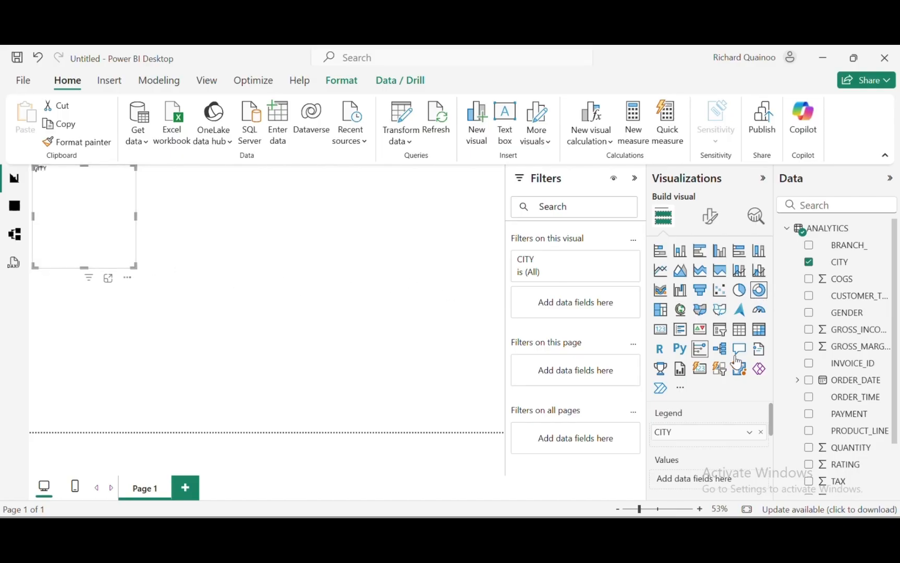
left_click_drag(855, 267, 706, 484)
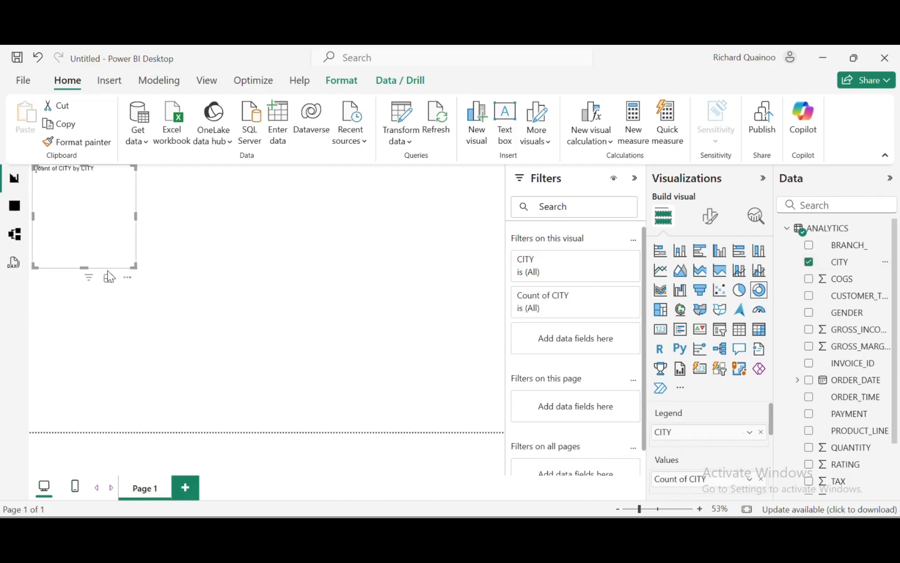
left_click_drag(135, 273, 302, 352)
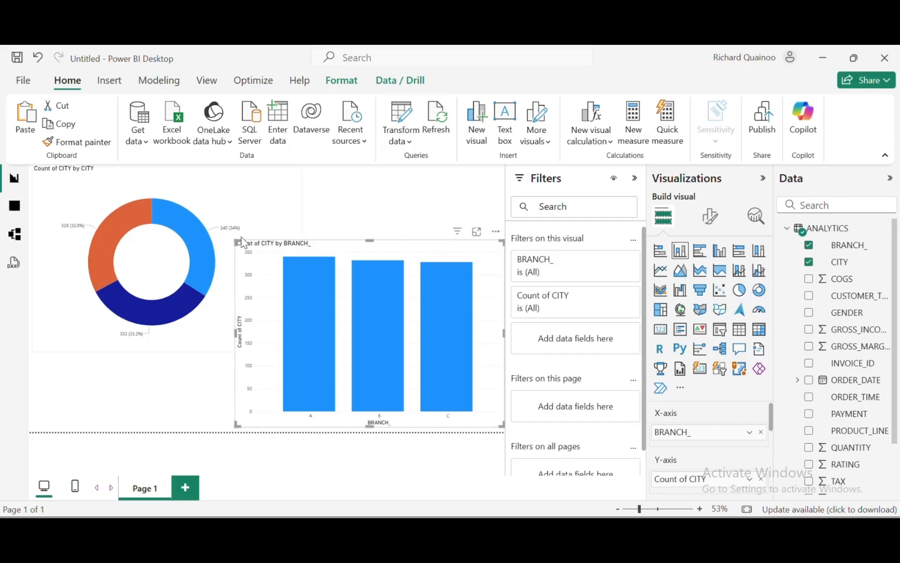
Step: Resize the BRANCH_ column chart and place the donut chart beside it
left_click_drag(235, 240, 288, 209)
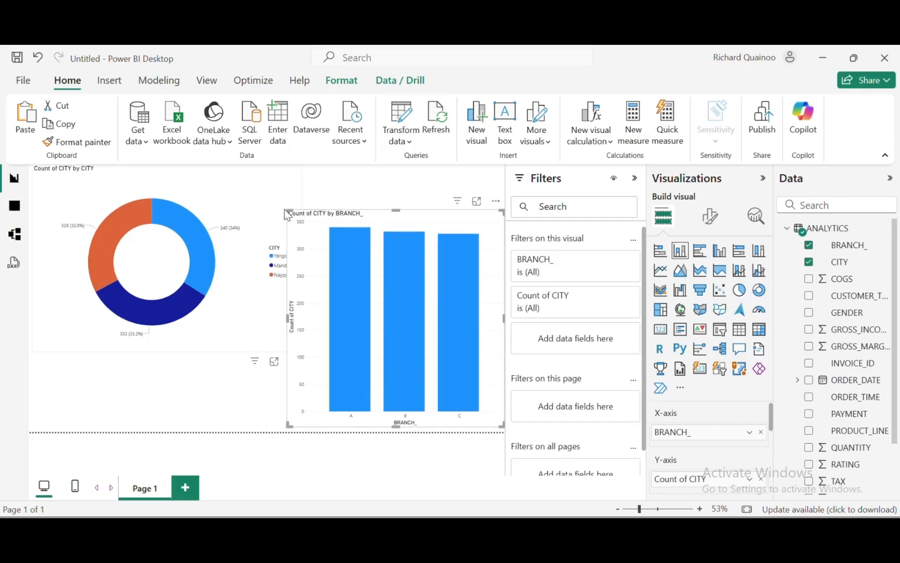
left_click(282, 177)
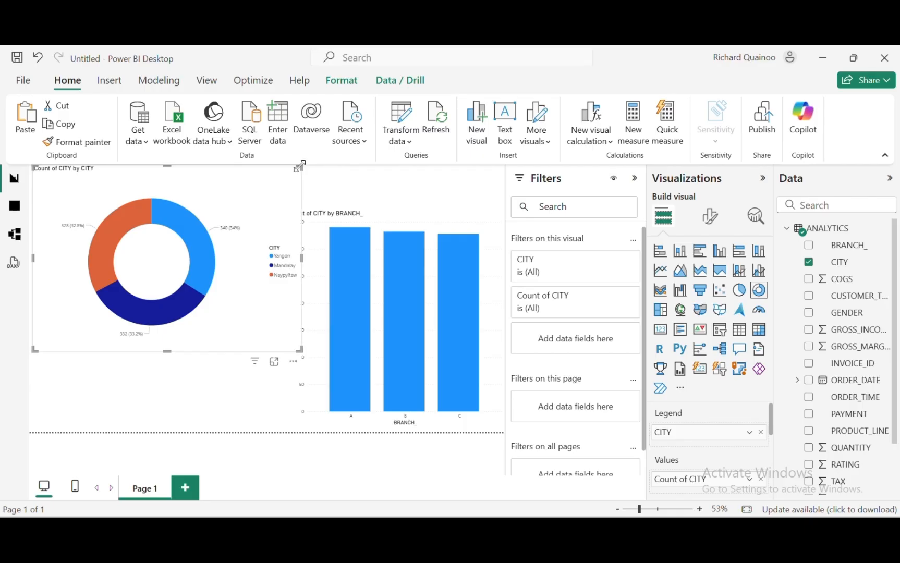
left_click_drag(303, 165, 264, 197)
left_click_drag(238, 214, 228, 236)
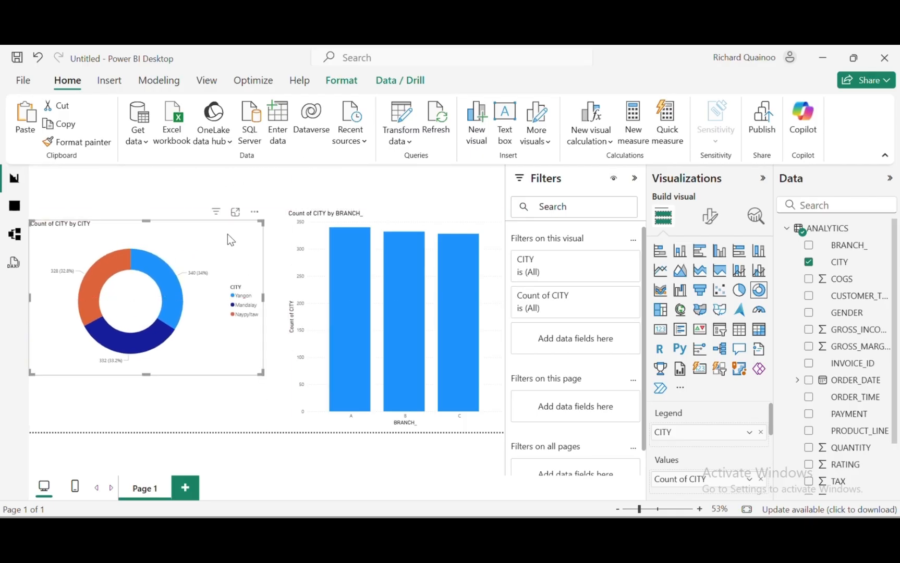